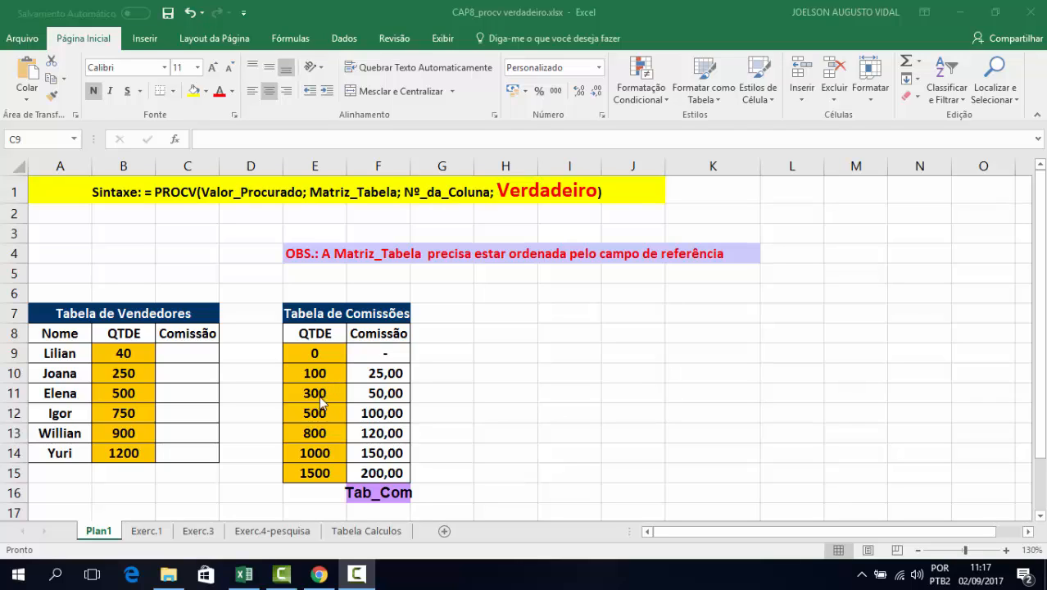
- Enter the formula =PROCV(B9;E7:F15;2;VERDADEIRO) in cell C9 to look up the first seller's commission
click(182, 362)
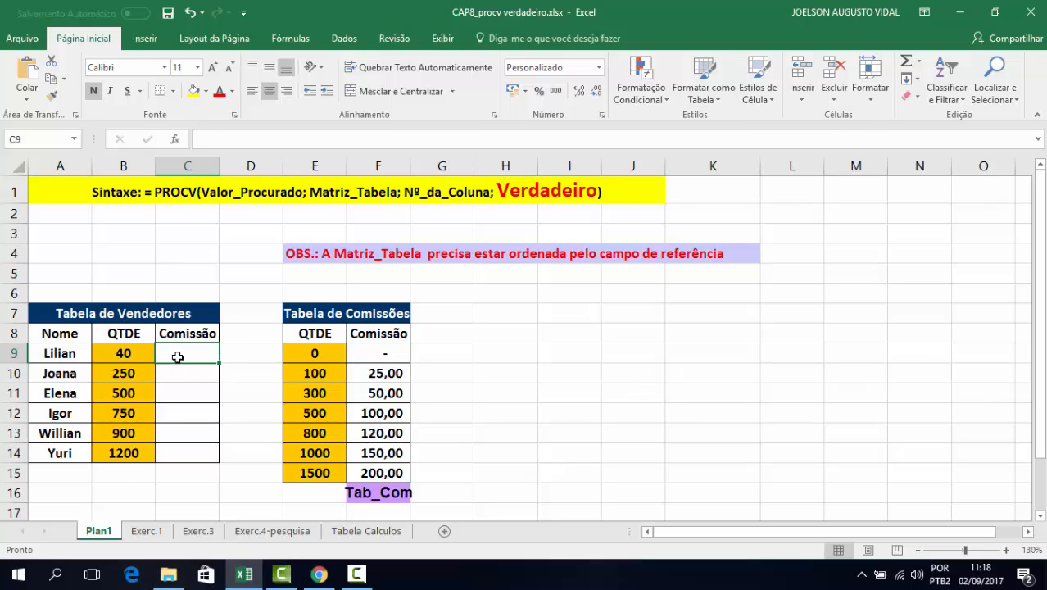
text(=)
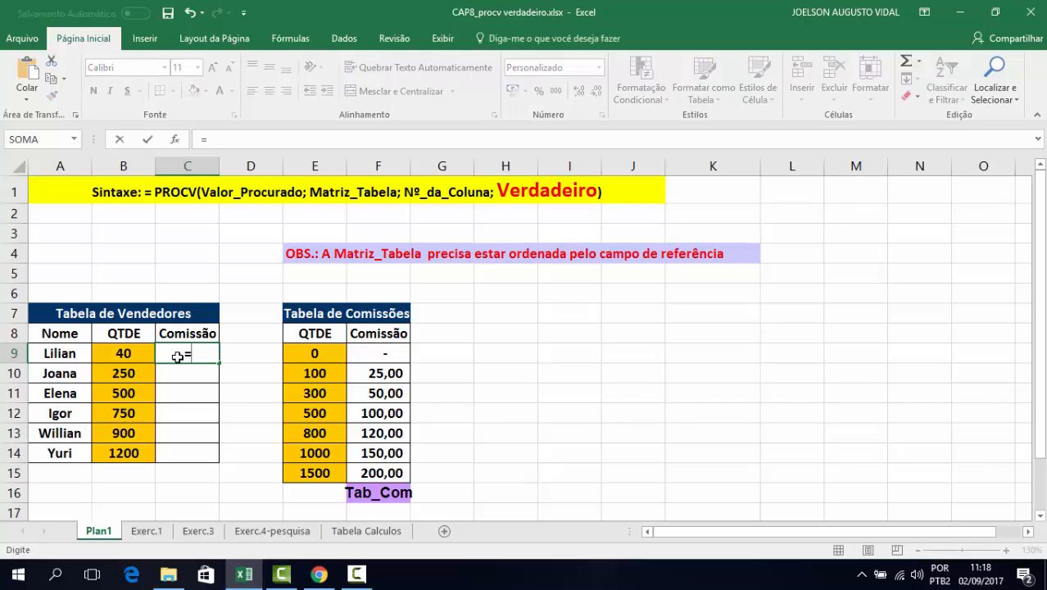
text(procv)
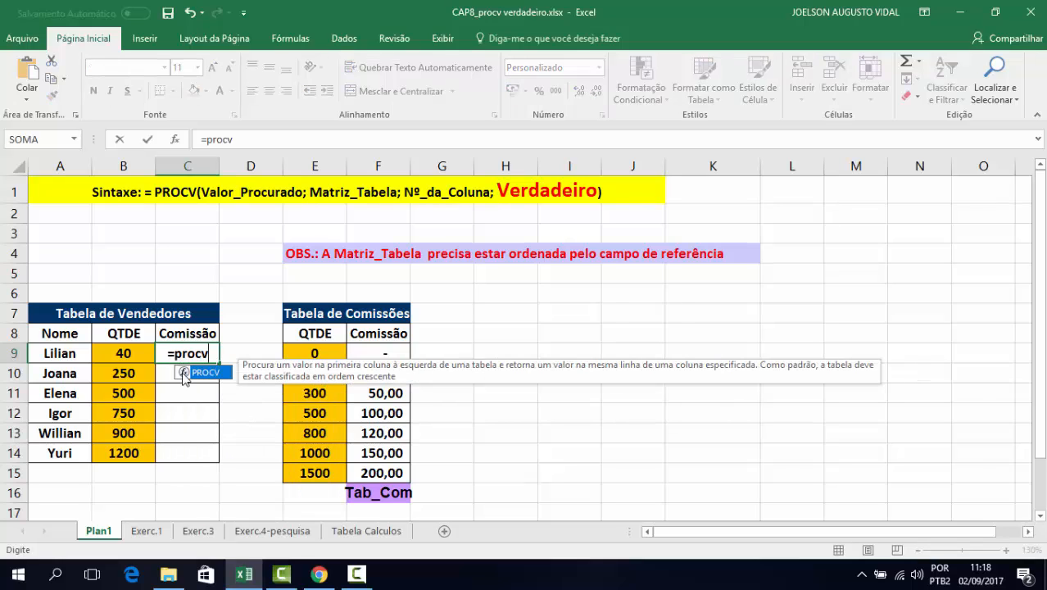
double_click(185, 373)
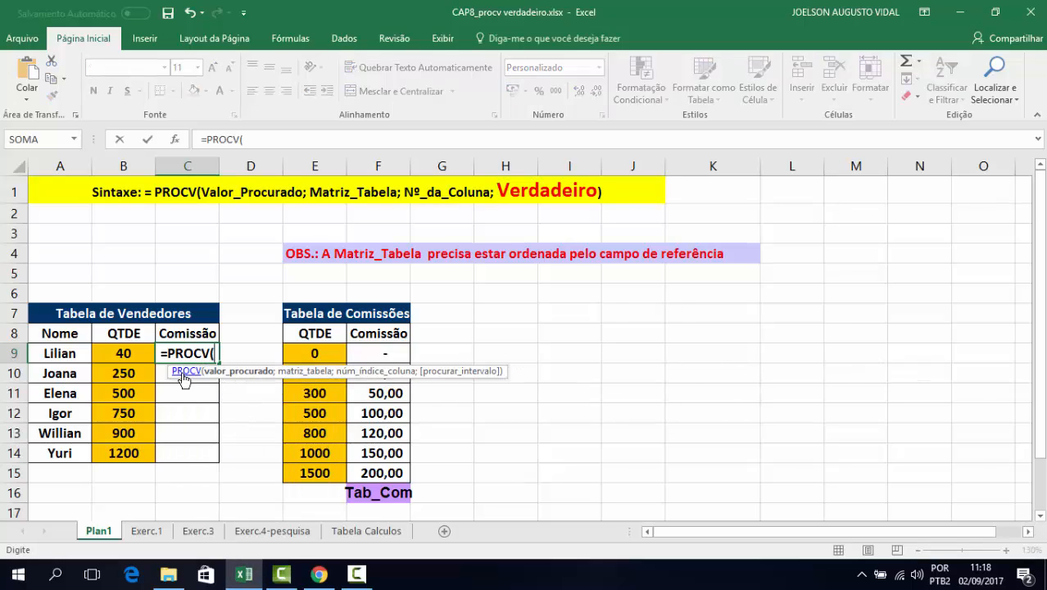
click(120, 353)
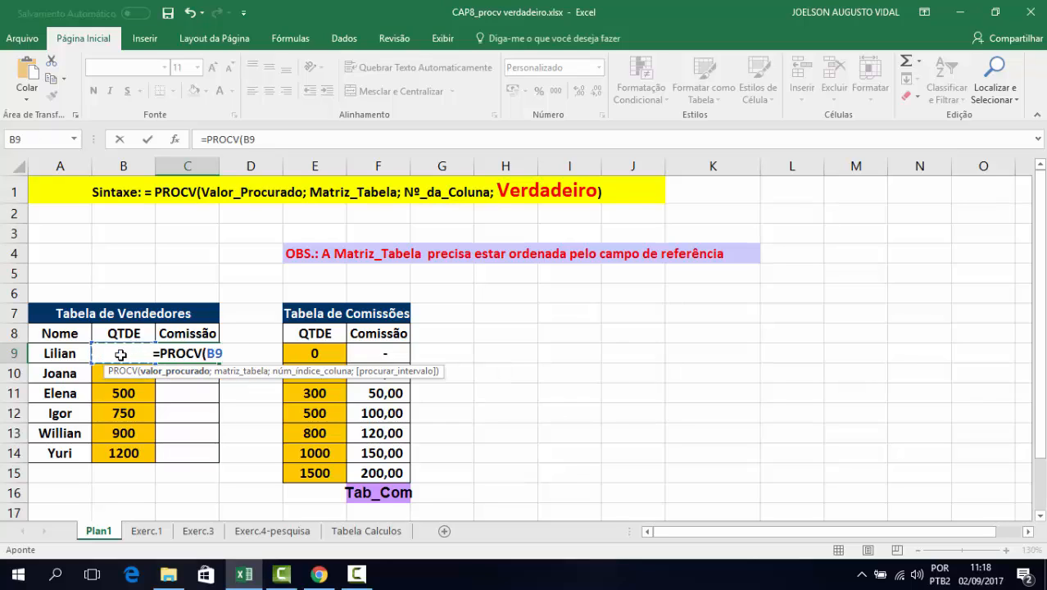
text(;)
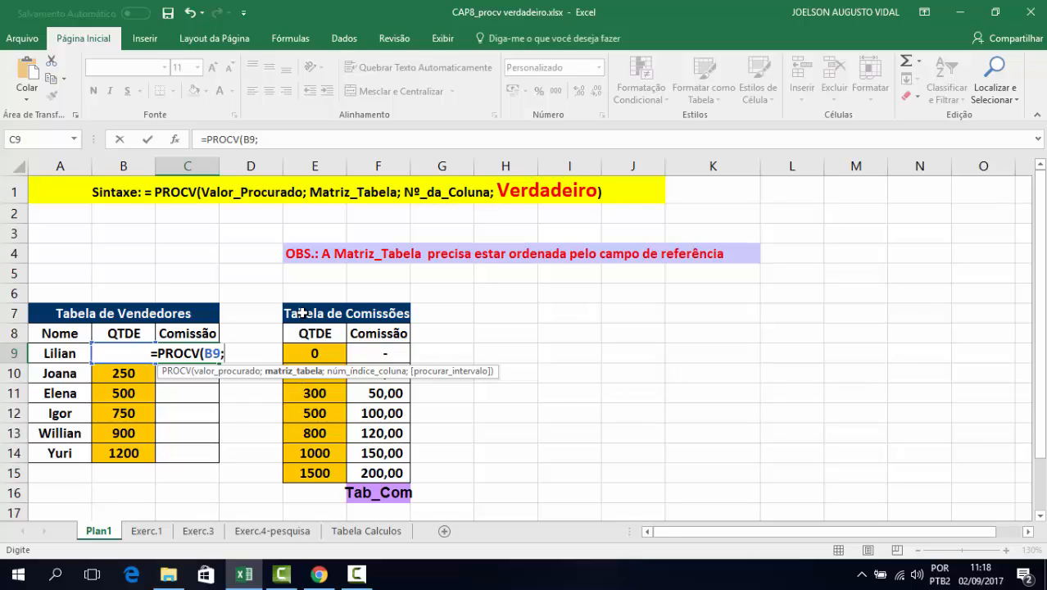
drag(303, 313, 402, 468)
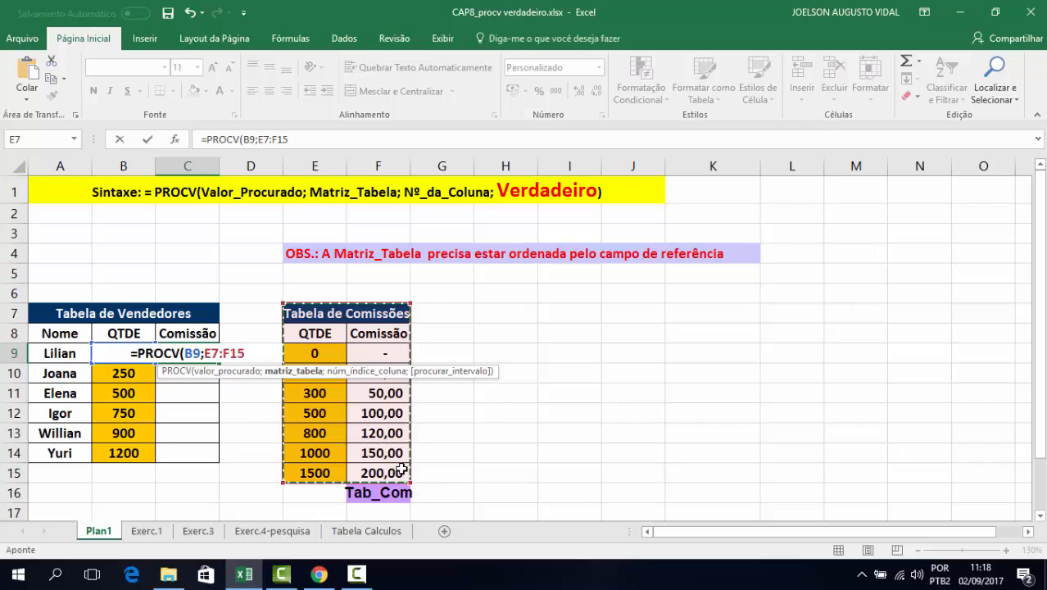
text(;)
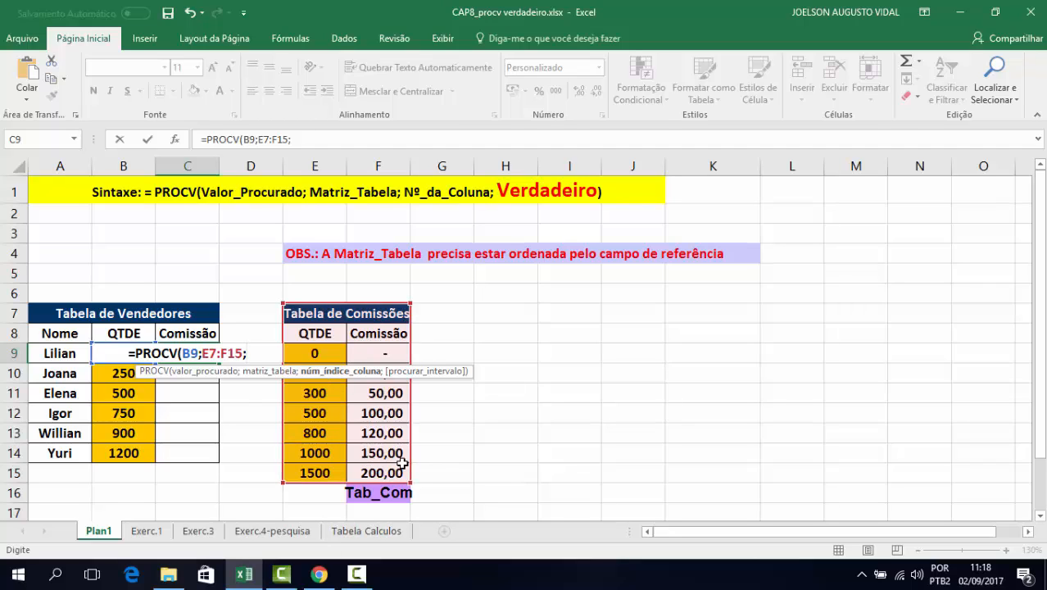
text(2)
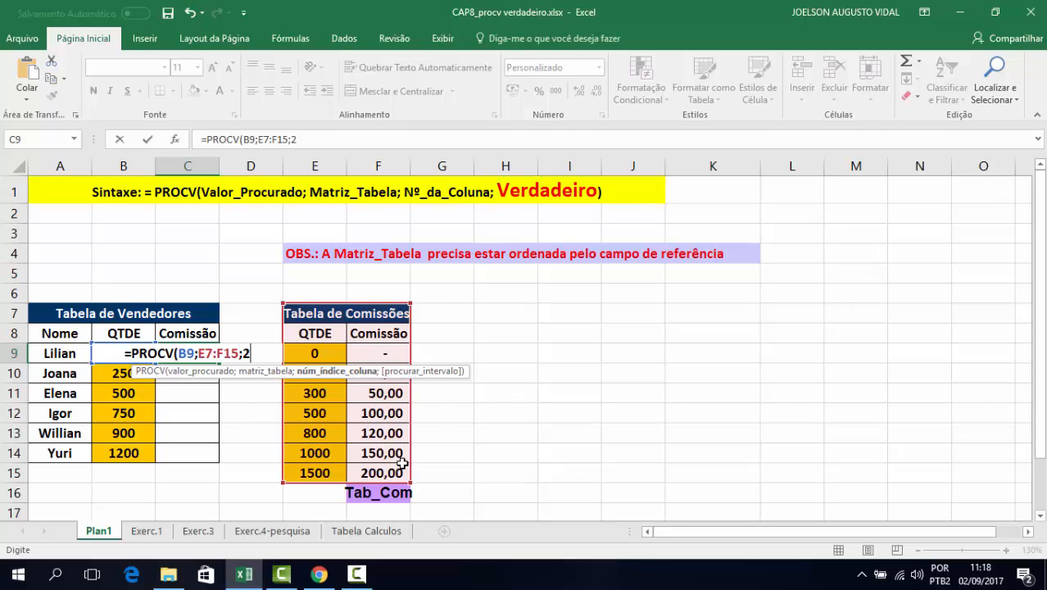
text(;)
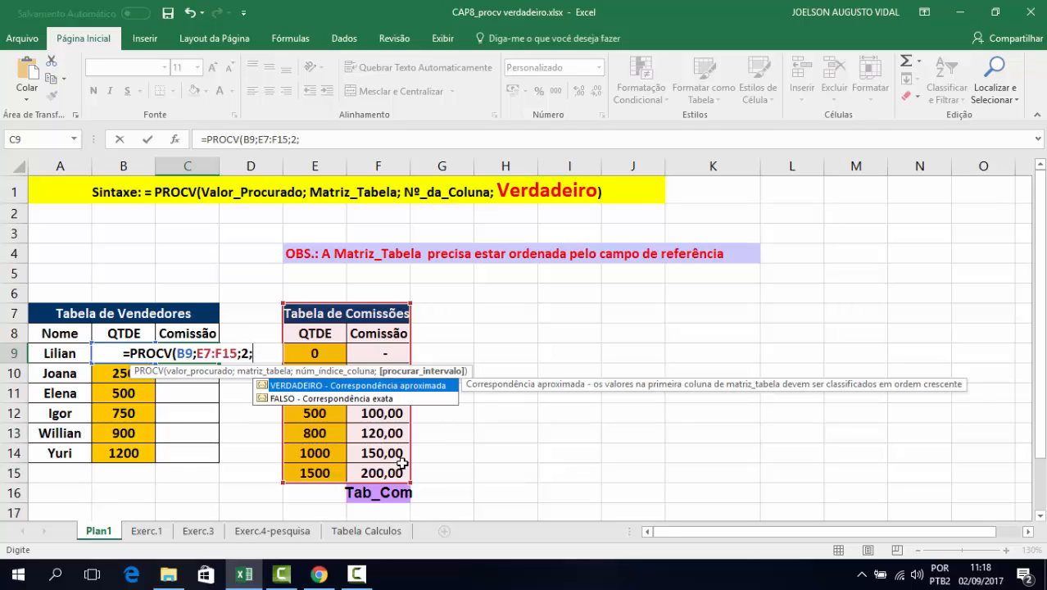
double_click(320, 386)
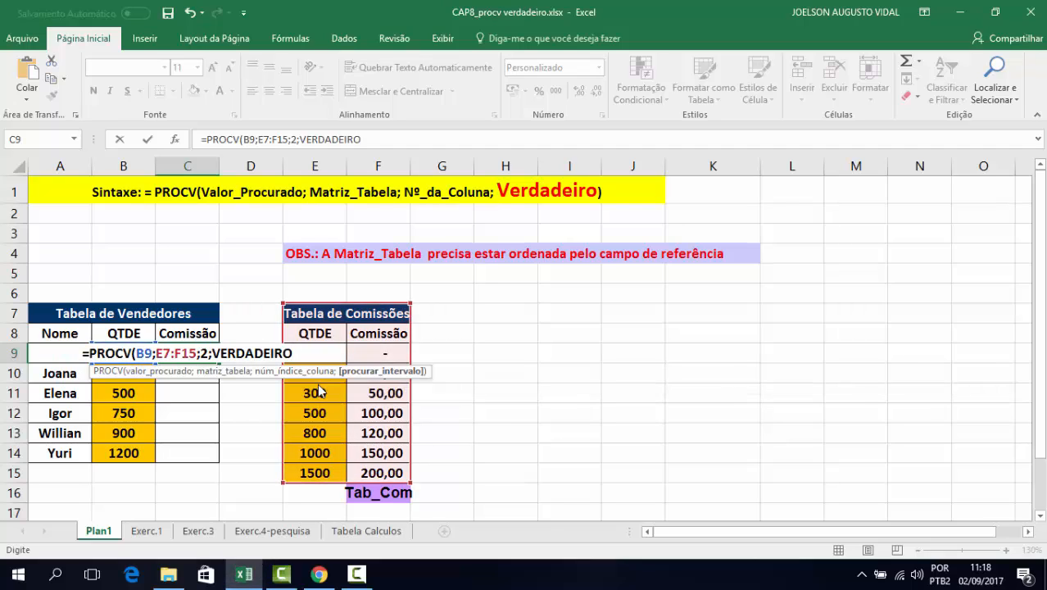
key(Return)
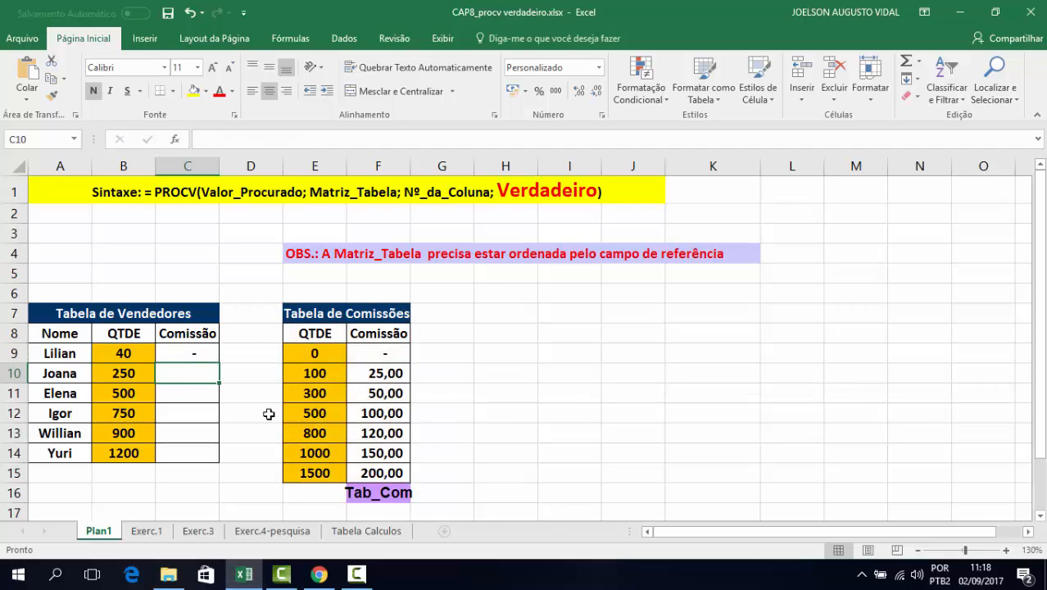
- Examine the formula in C9 and compare its result with the first quantity ranges and commissions in the Tabela de Comissões
click(195, 354)
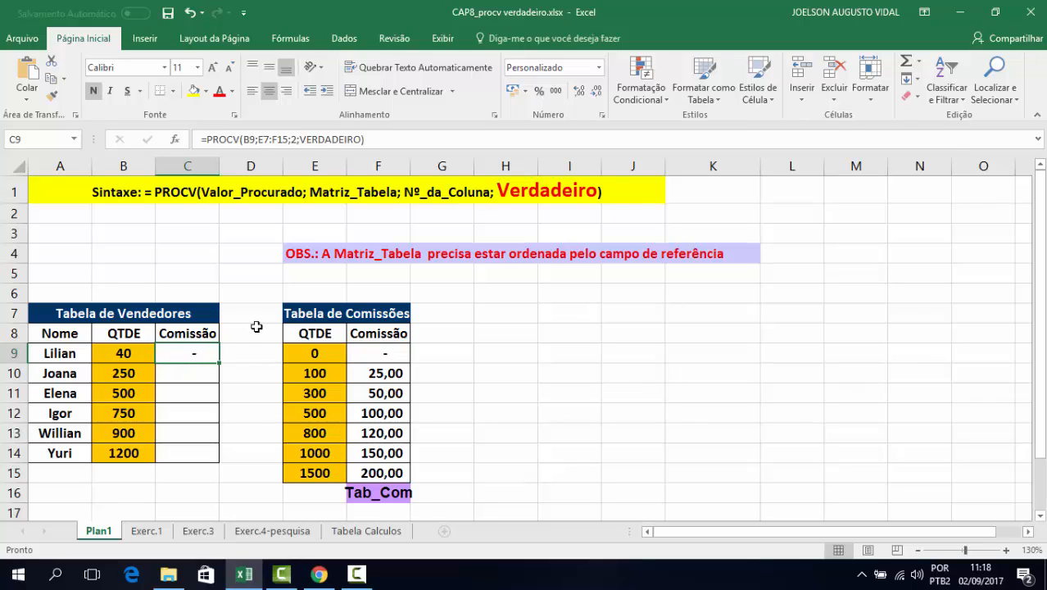
click(297, 350)
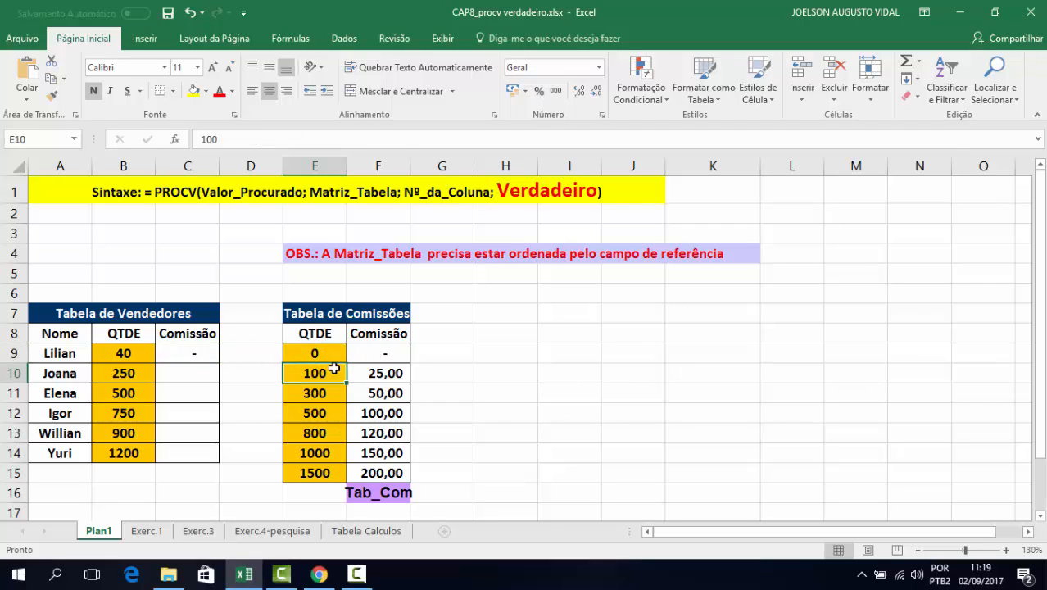
click(378, 354)
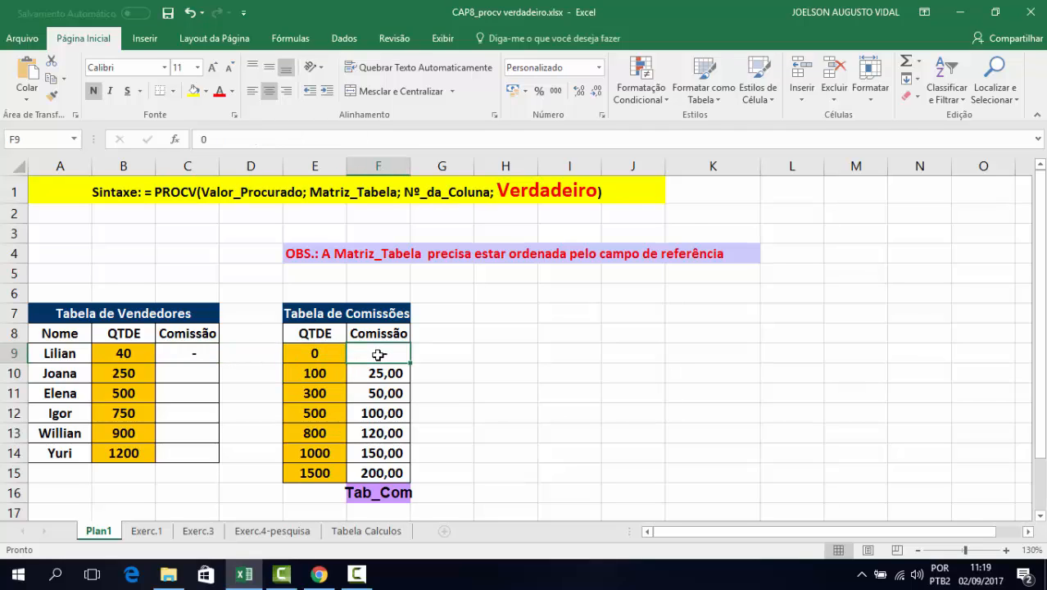
click(320, 372)
click(321, 394)
click(371, 373)
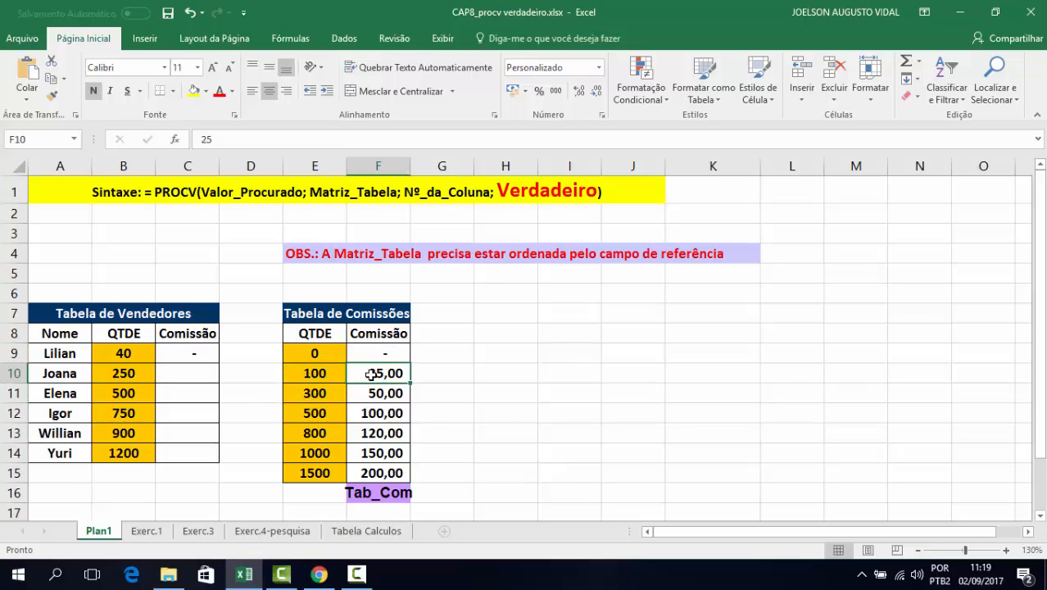
click(327, 394)
click(327, 412)
click(365, 392)
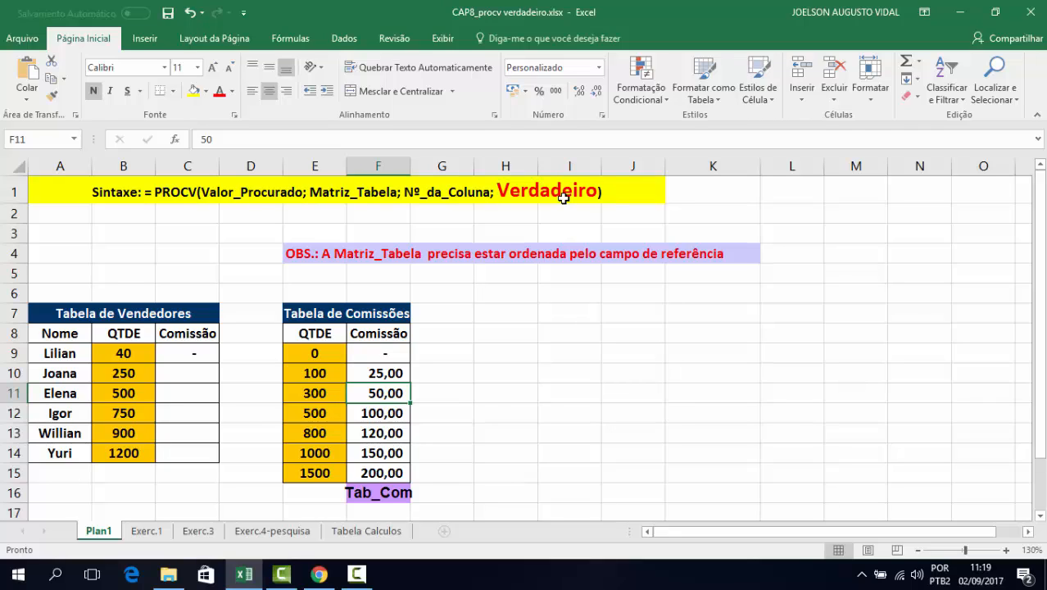
- Fill the PROCV formula from C9 down the Comissão column to C14
click(194, 353)
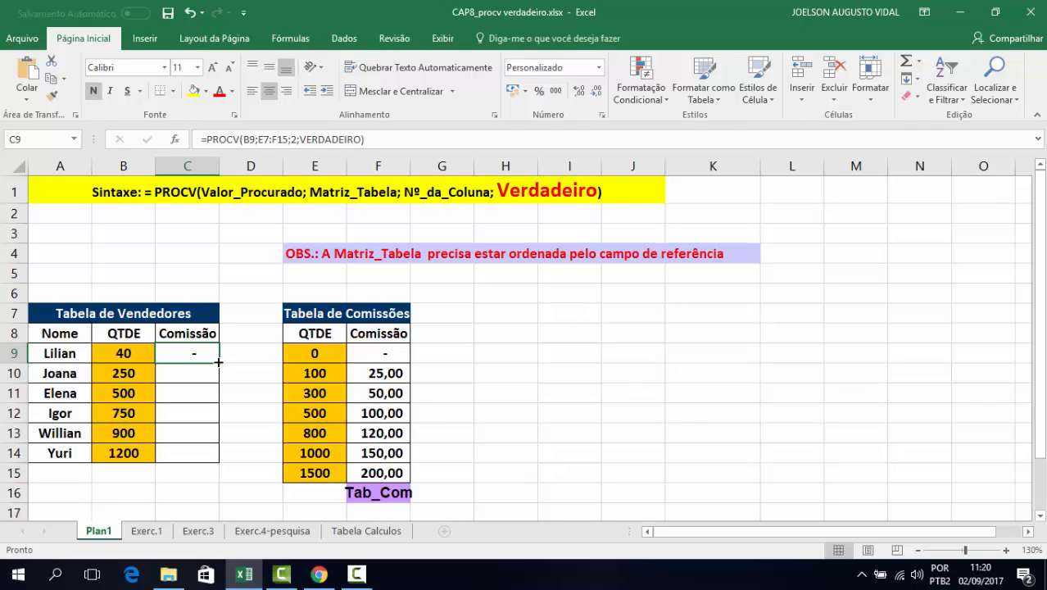
double_click(218, 362)
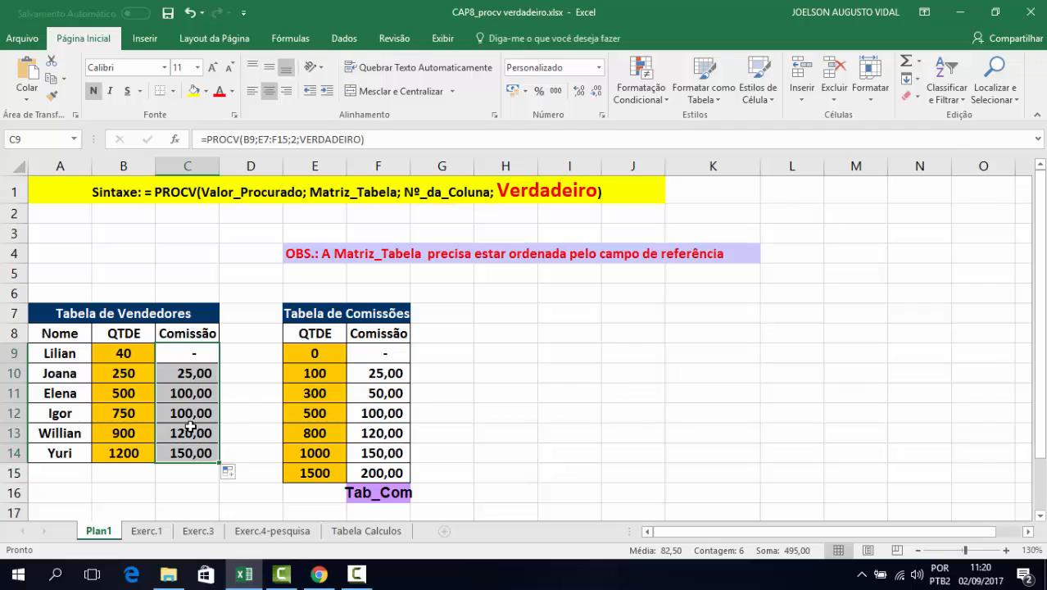
- Check the commissions in C11 and C12 against the sellers' quantities and the matching ranges in the Tabela de Comissões
click(125, 394)
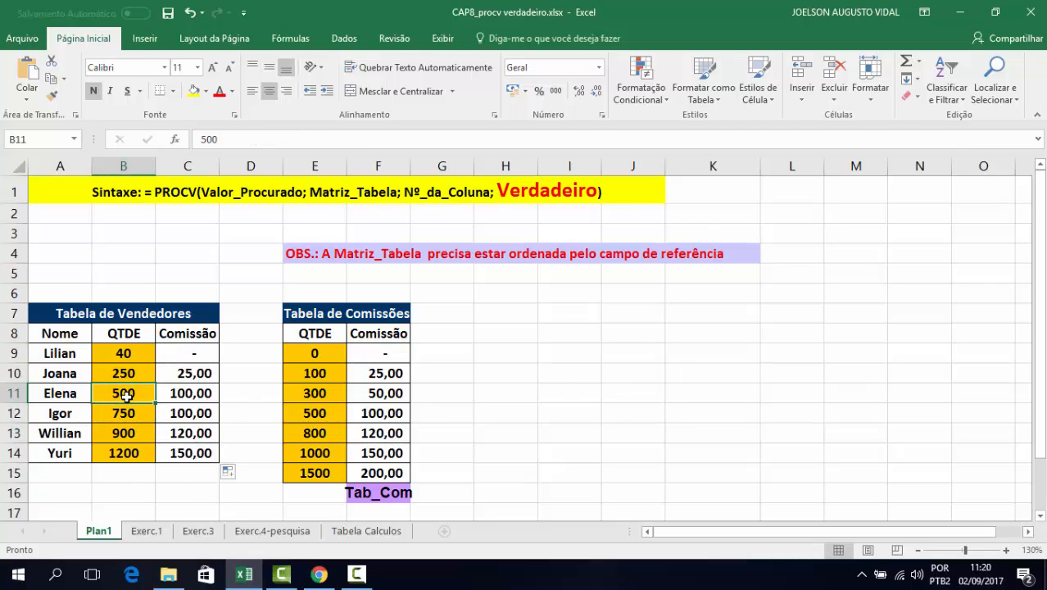
click(185, 395)
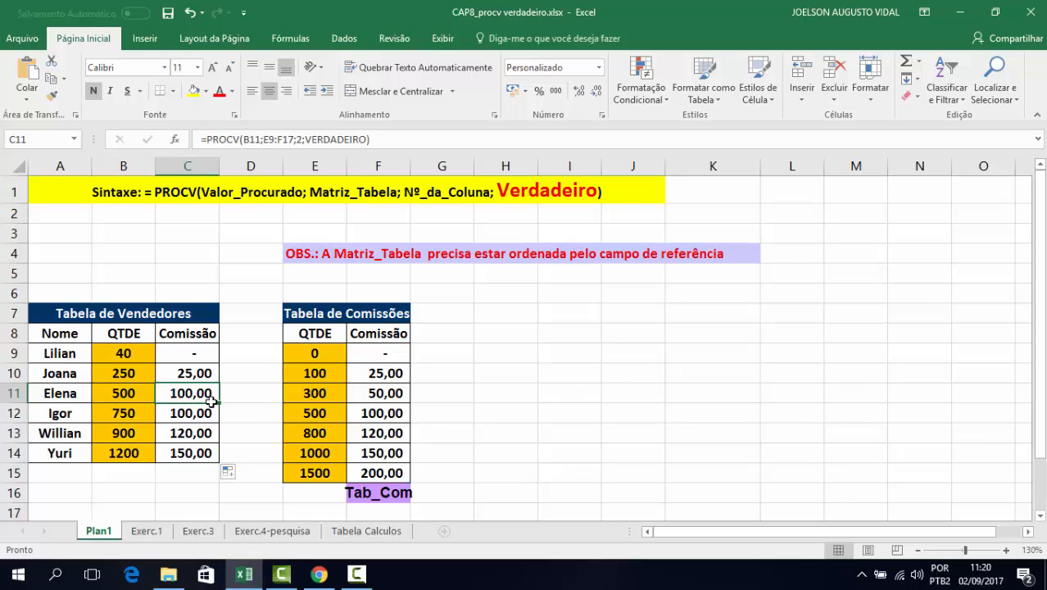
click(316, 414)
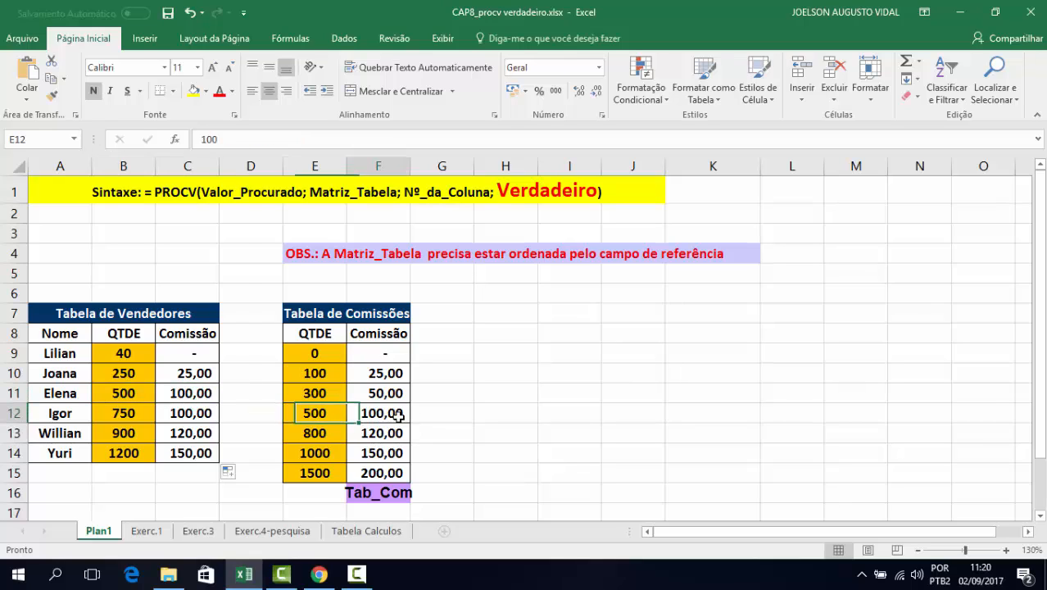
click(139, 393)
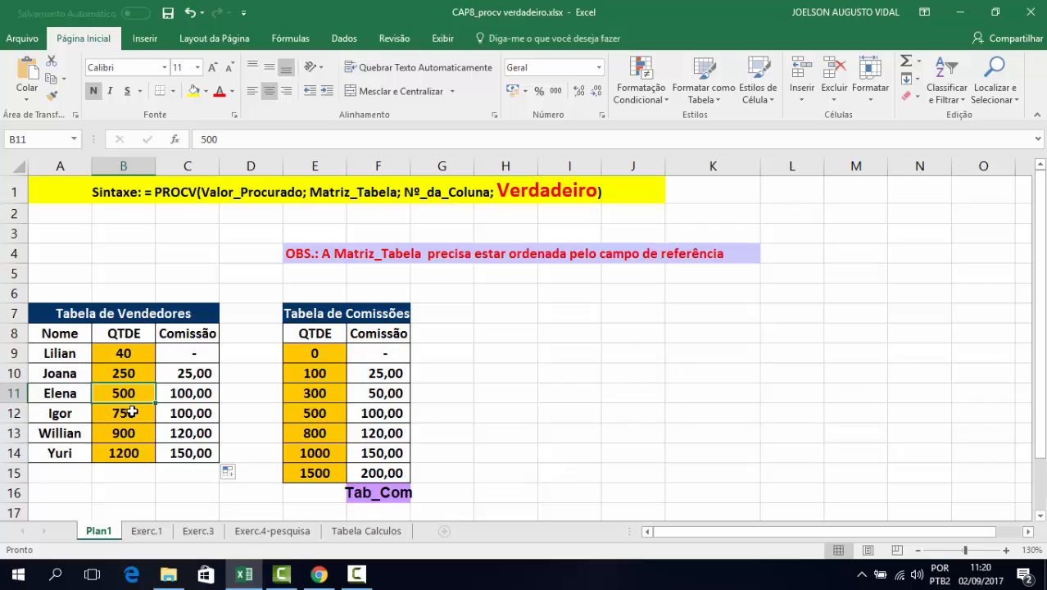
click(129, 416)
click(210, 413)
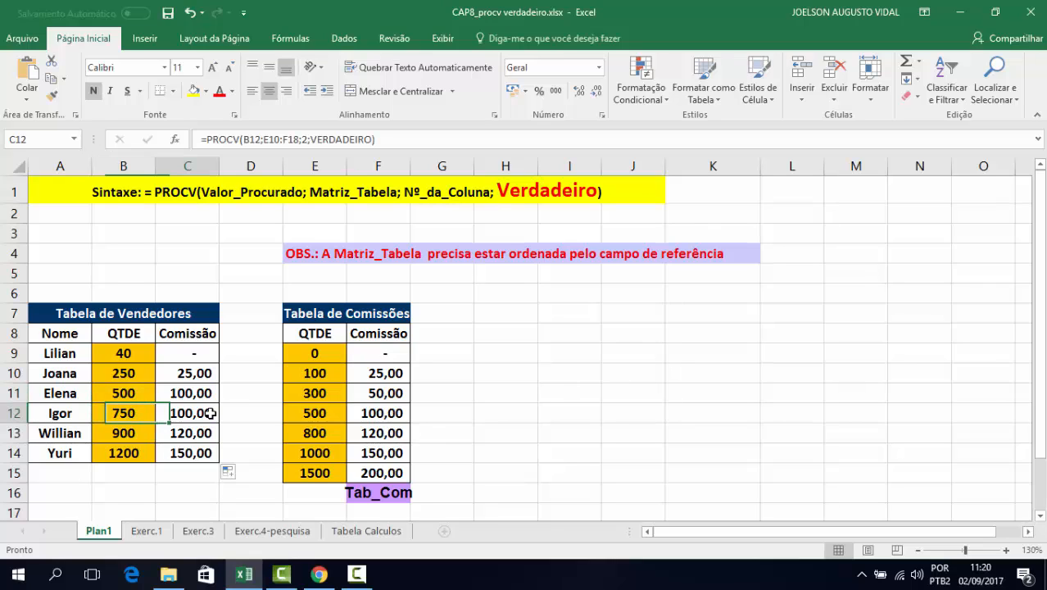
click(327, 415)
click(328, 429)
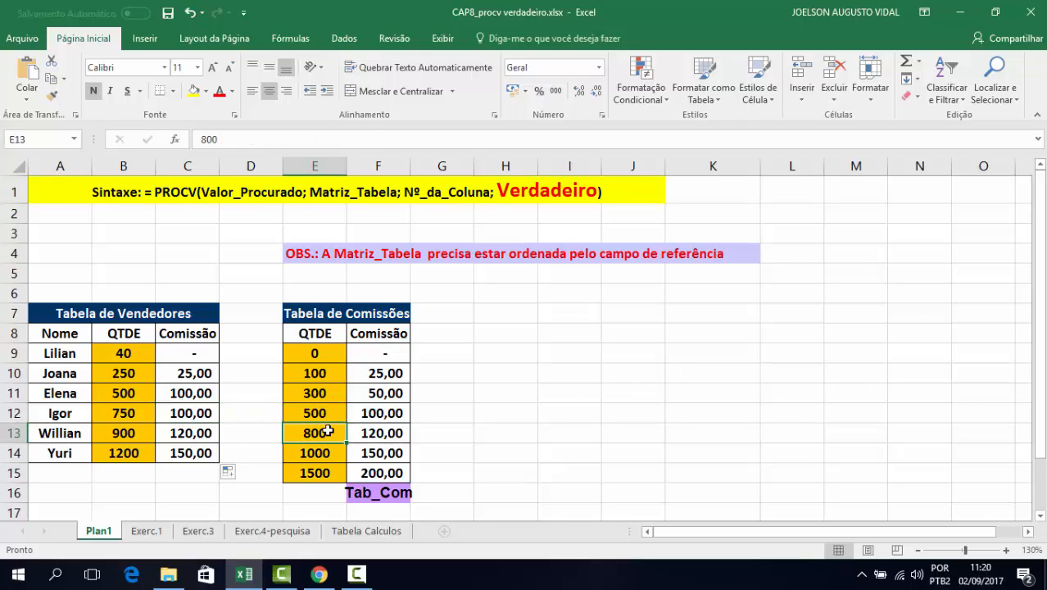
click(387, 401)
click(385, 414)
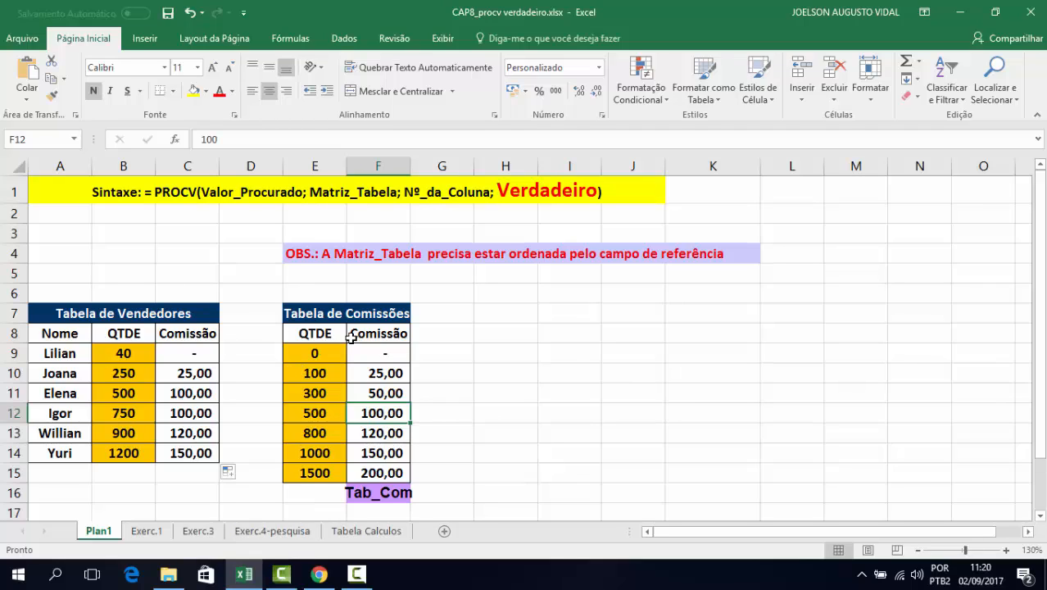
- Examine the order of the reference quantities in the QTDE column of the Tabela de Comissões, E9 to E15
click(315, 353)
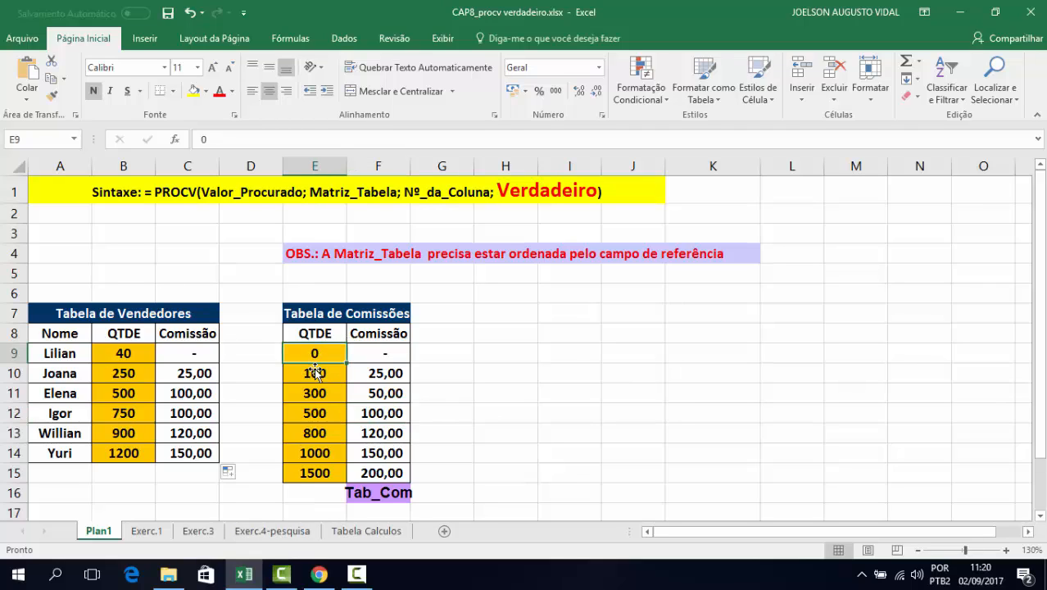
click(315, 376)
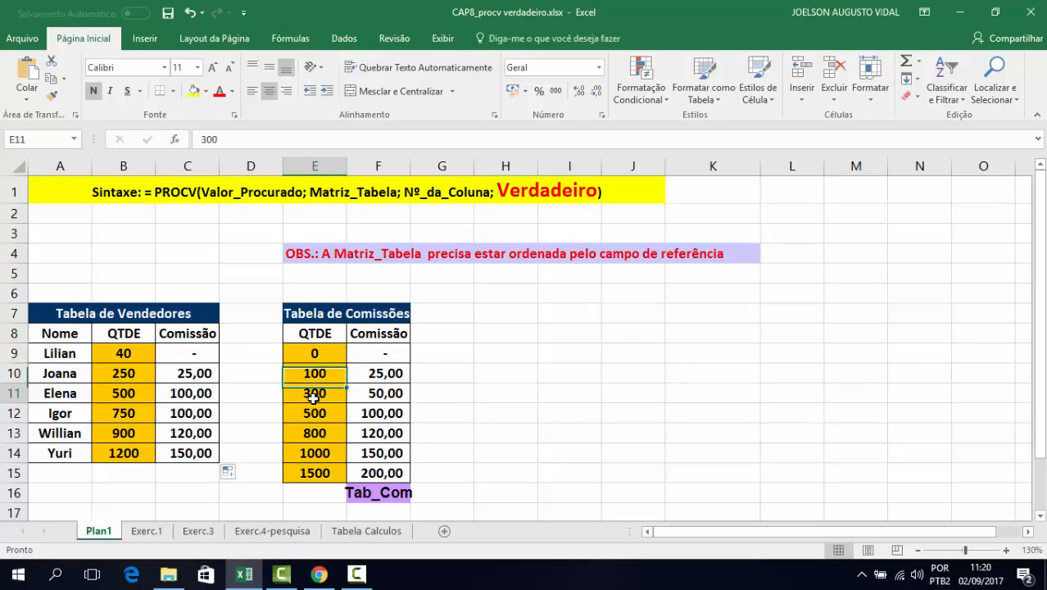
click(316, 351)
click(316, 374)
click(311, 393)
click(310, 427)
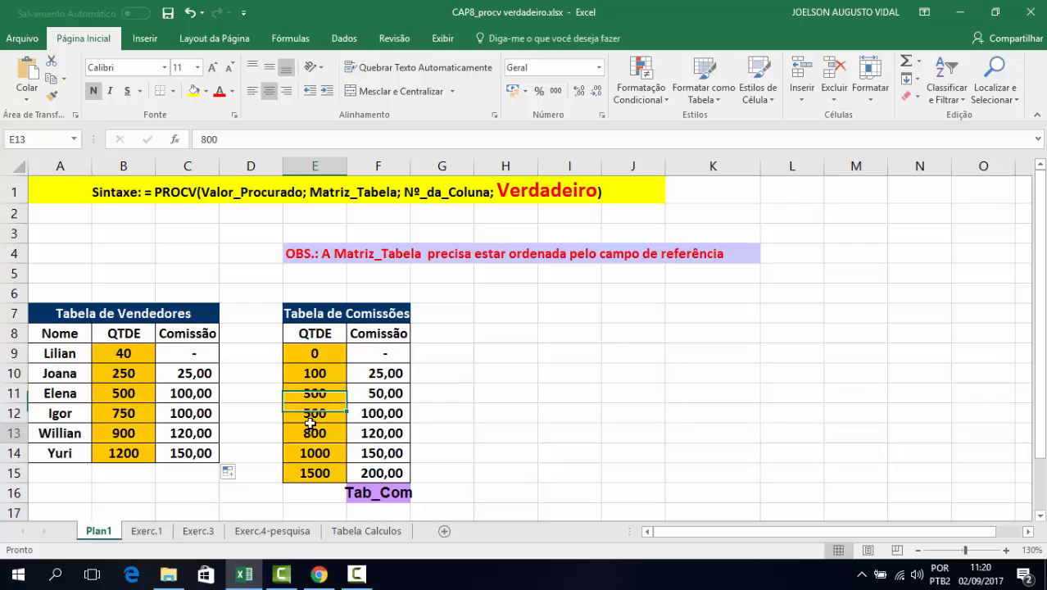
click(311, 474)
click(313, 356)
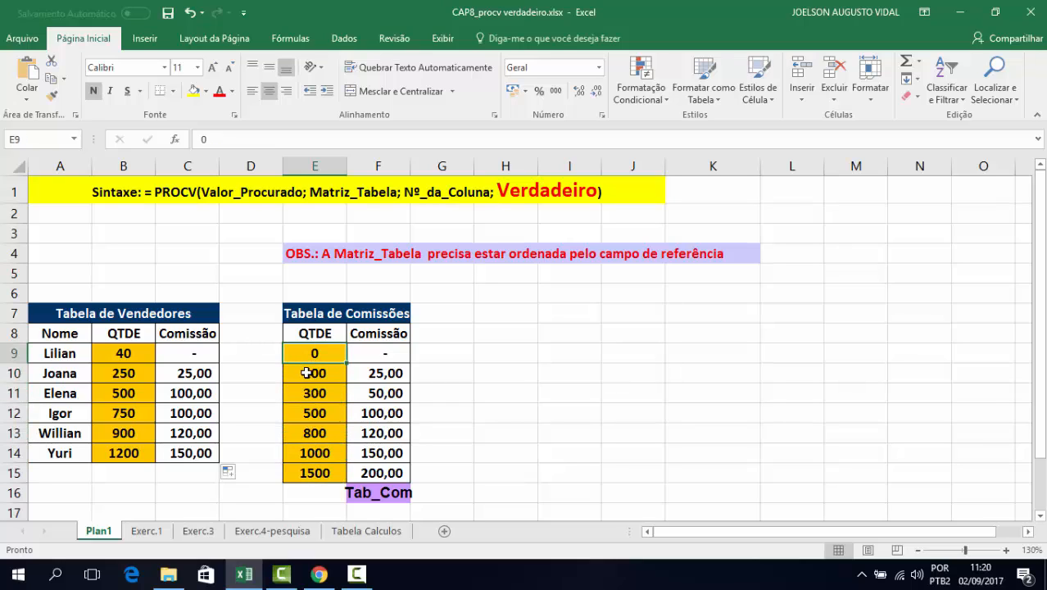
click(311, 374)
click(308, 393)
click(308, 412)
click(308, 429)
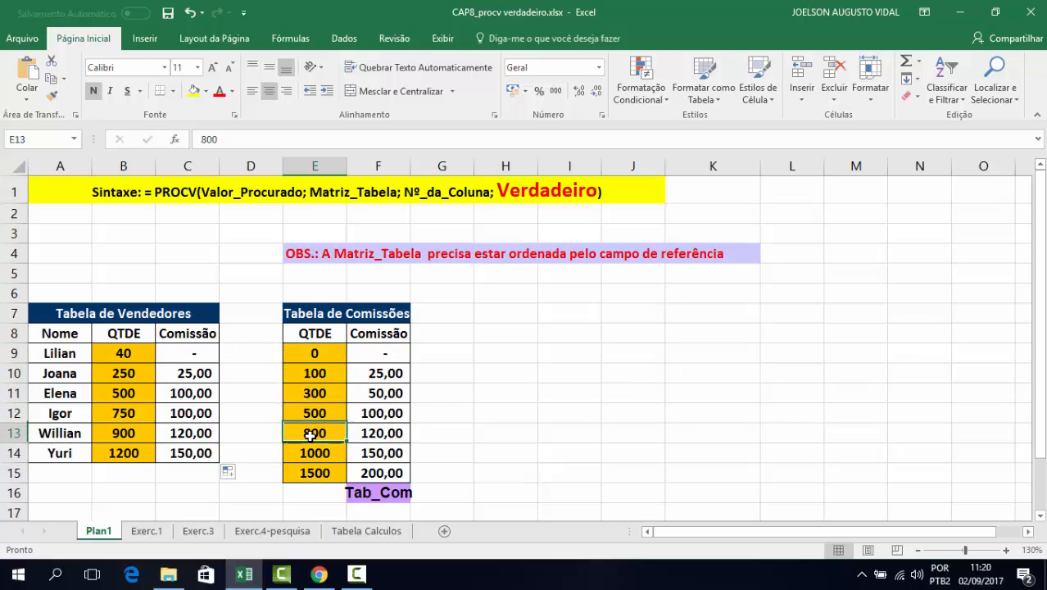
click(313, 453)
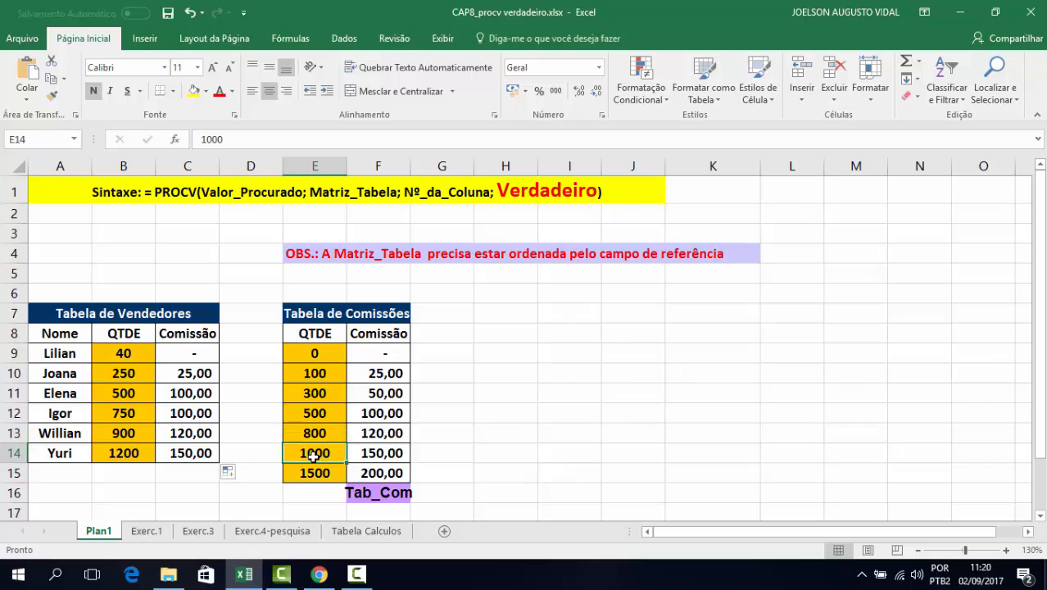
click(313, 354)
click(312, 375)
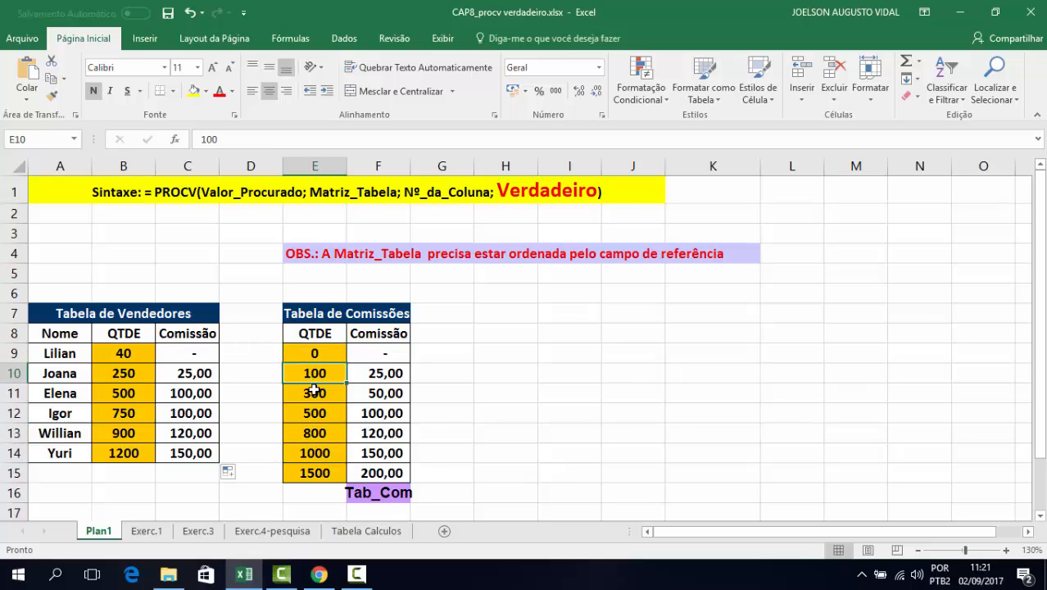
click(316, 397)
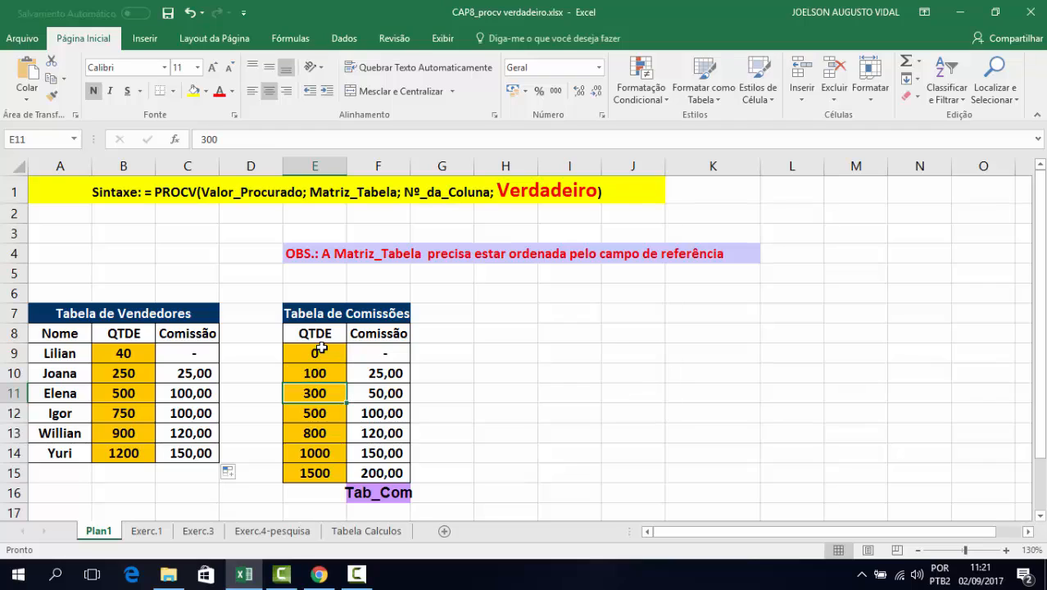
click(315, 353)
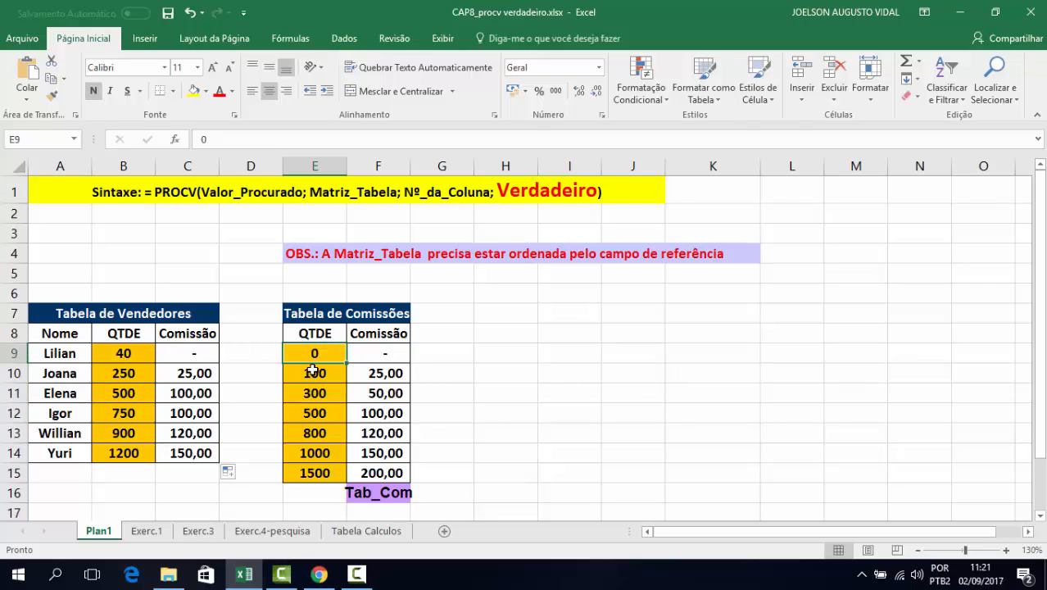
- Check that each QTDE value in the Tabela de Comissões is larger than the one above it, from E10 through E15
click(315, 372)
click(314, 393)
click(314, 413)
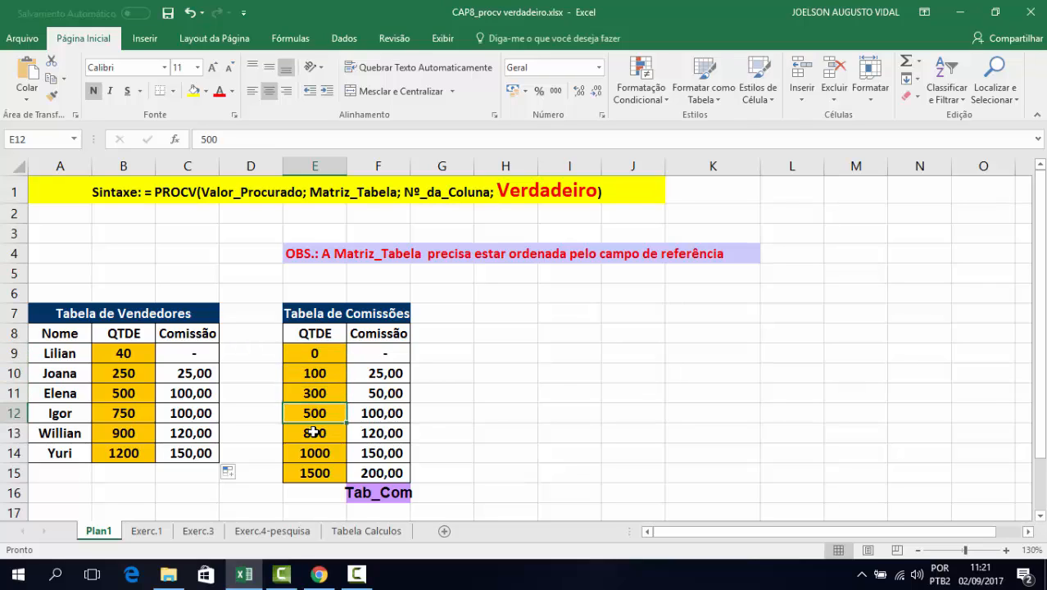
click(315, 433)
click(315, 453)
click(314, 471)
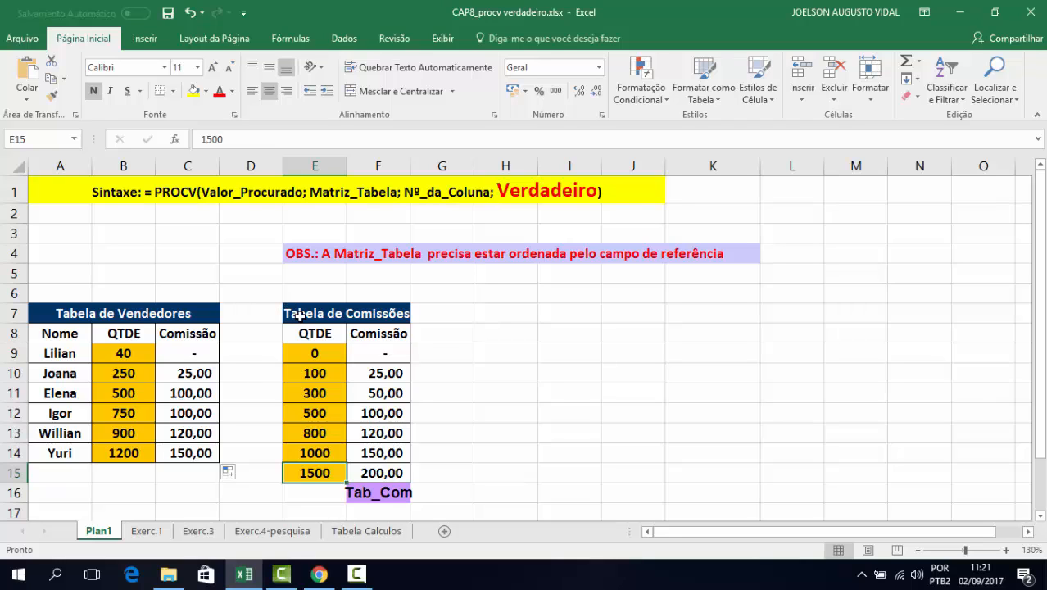
- Sort the Tabela de Comissões, E7:F15, from largest to smallest, and re-sort the same range from smallest to largest
drag(299, 316, 331, 468)
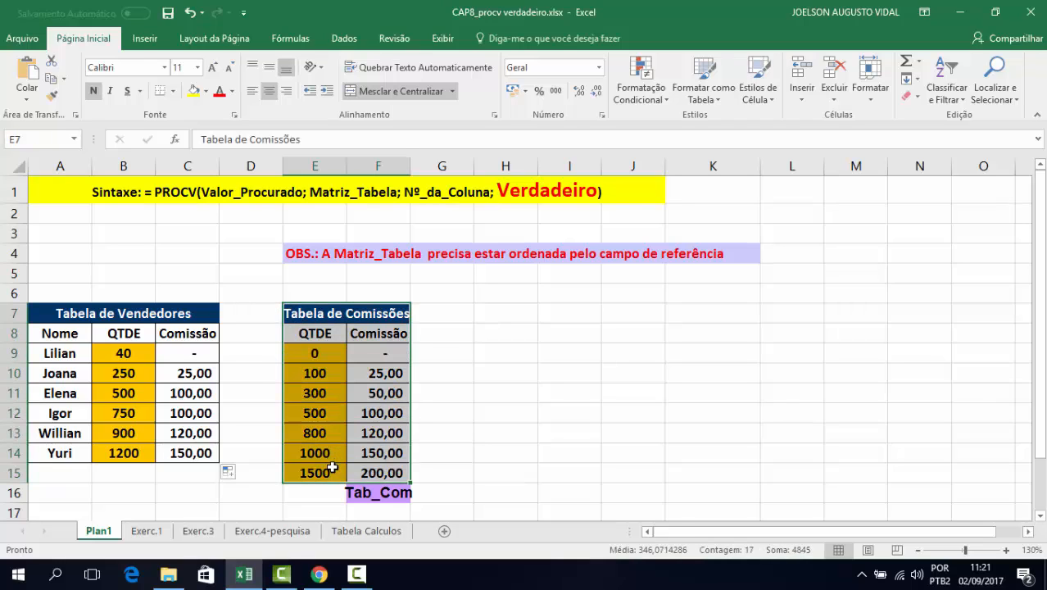
click(960, 99)
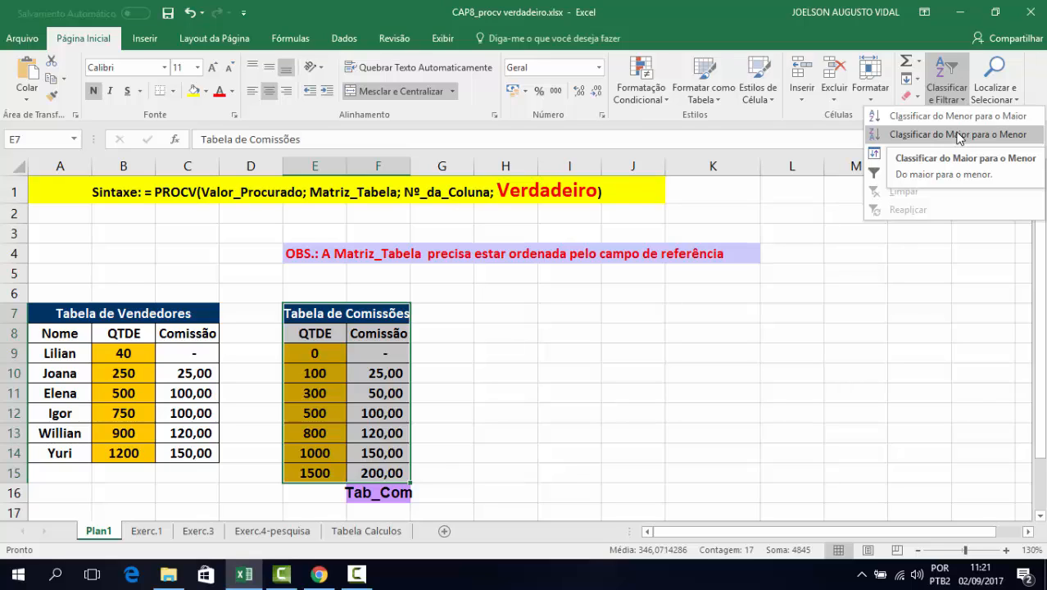
click(959, 138)
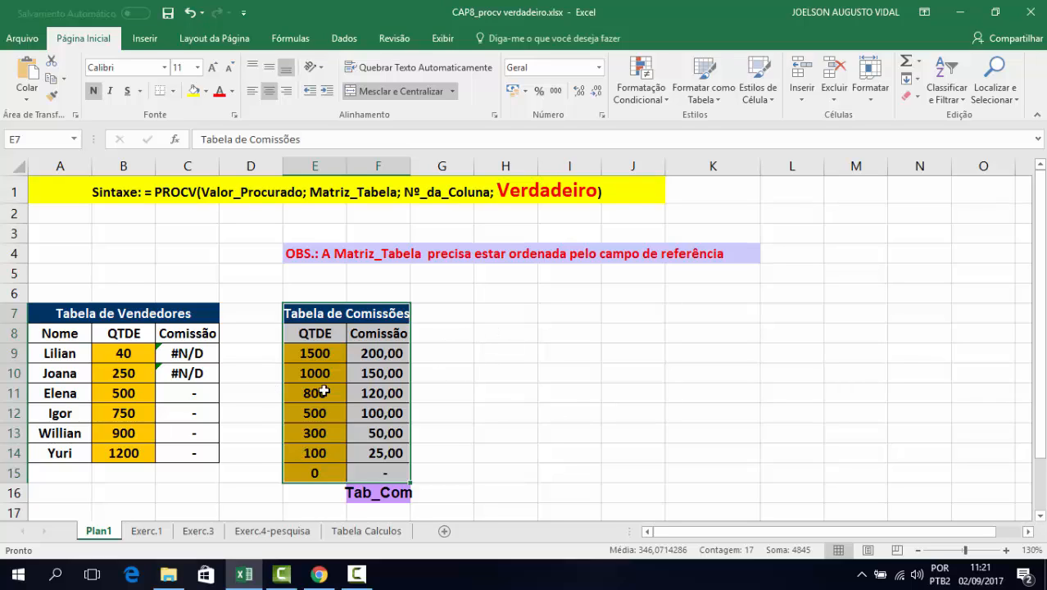
click(948, 92)
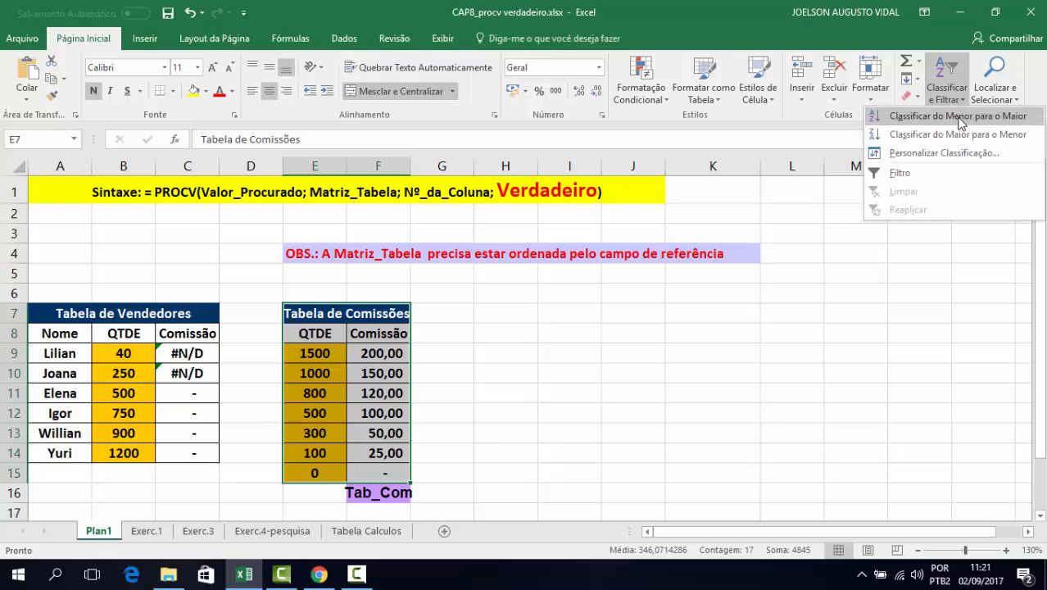
click(958, 117)
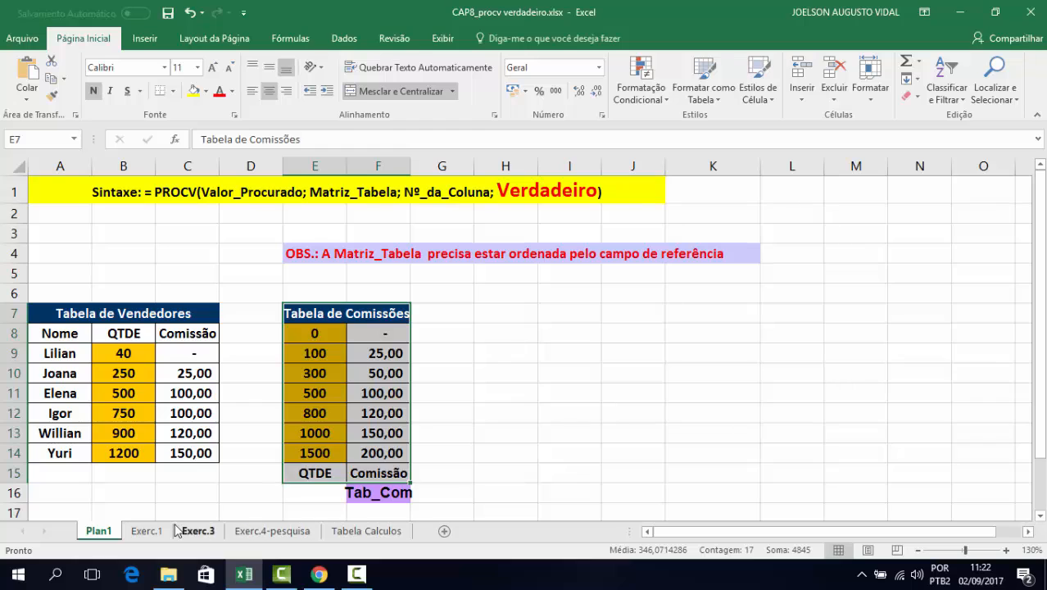
- Open the Exerc.1 sheet and examine the Motorista table together with the Tabela de Kilometragem
click(144, 534)
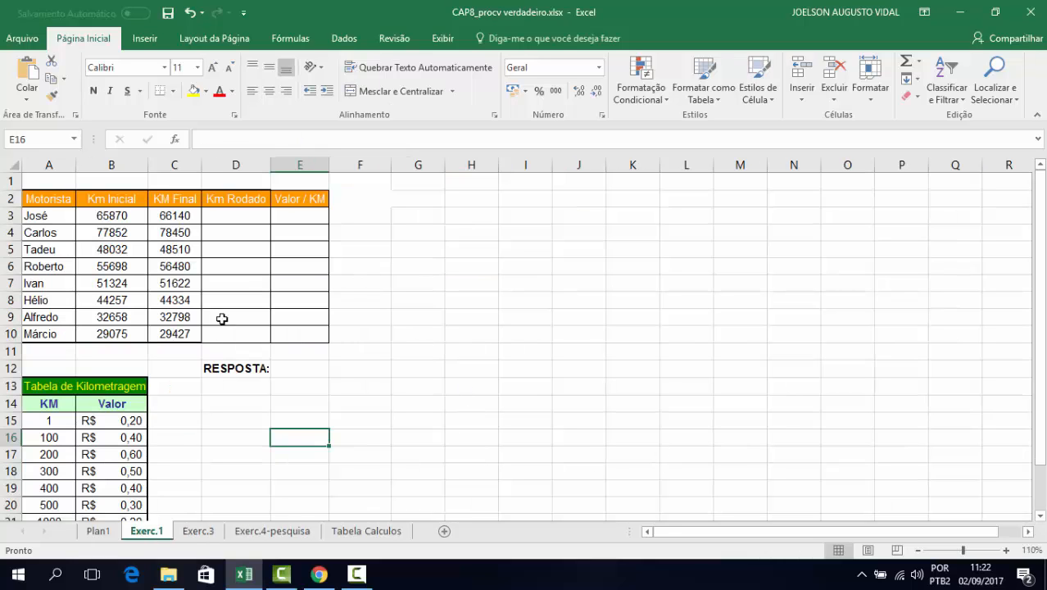
click(218, 217)
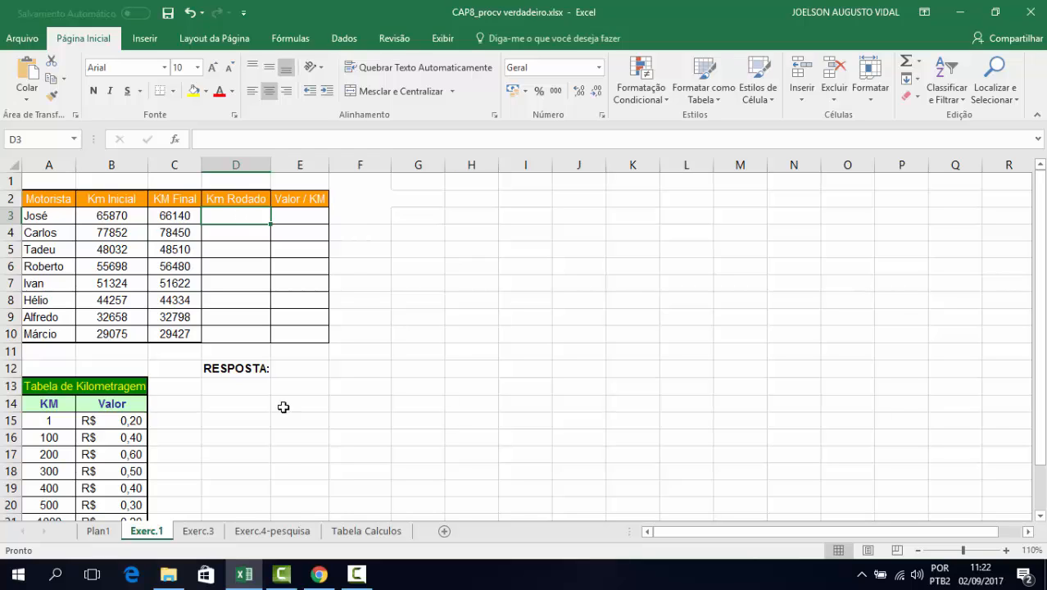
scroll(215, 420, down, 1)
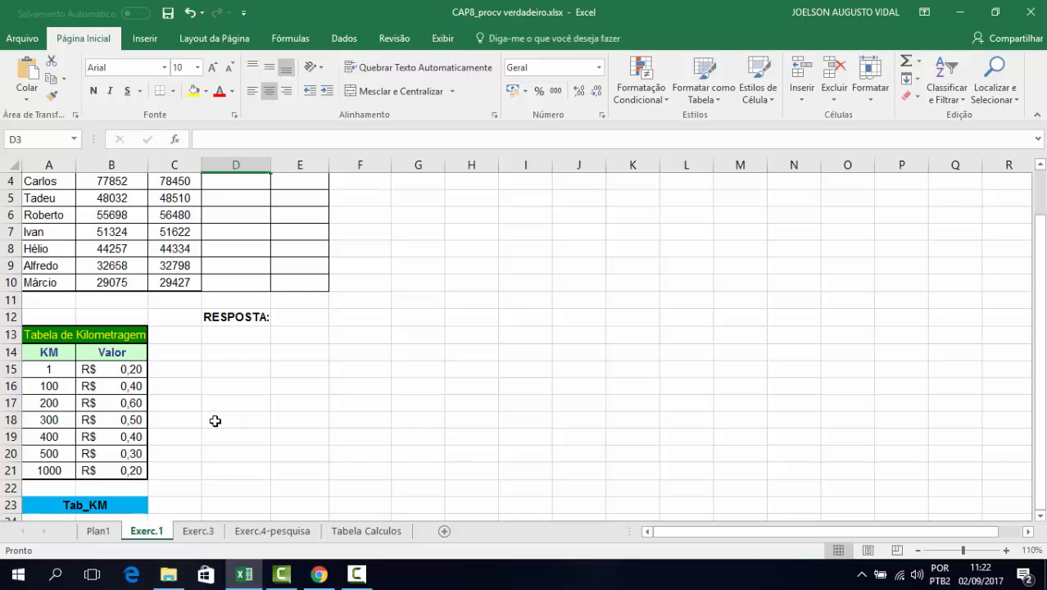
scroll(215, 421, up, 1)
scroll(225, 490, down, 1)
scroll(225, 490, up, 1)
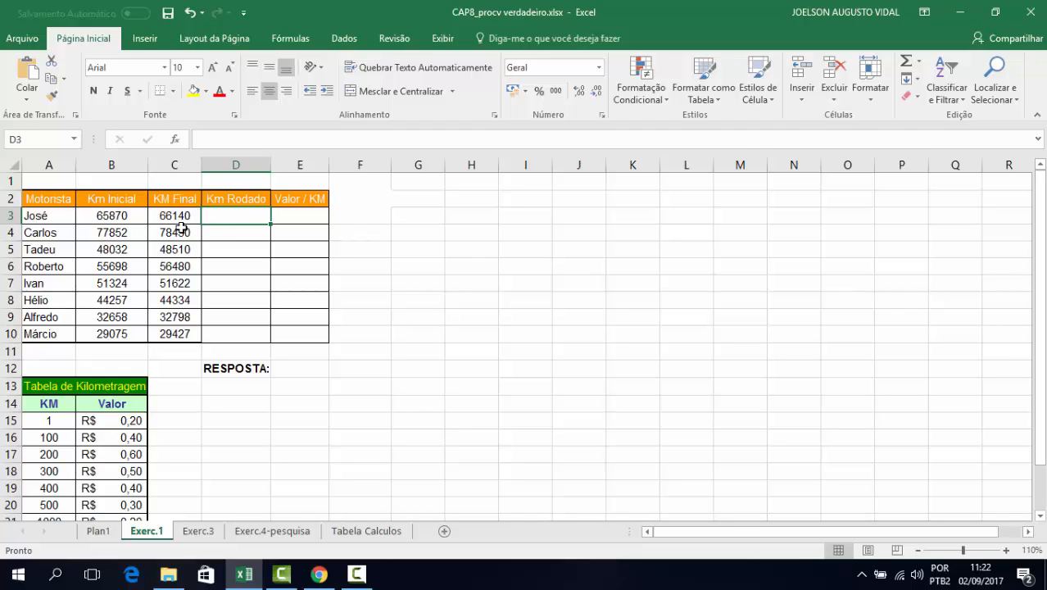
- Calculate Km Rodado in D3 with =C3-B3 and fill the formula down the column to D10
text(=)
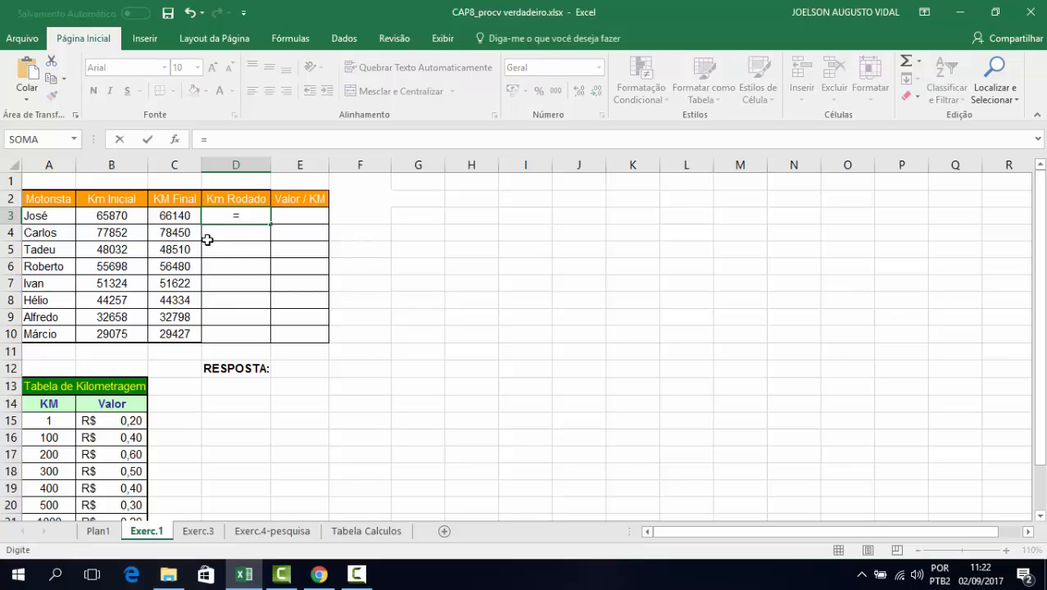
click(169, 217)
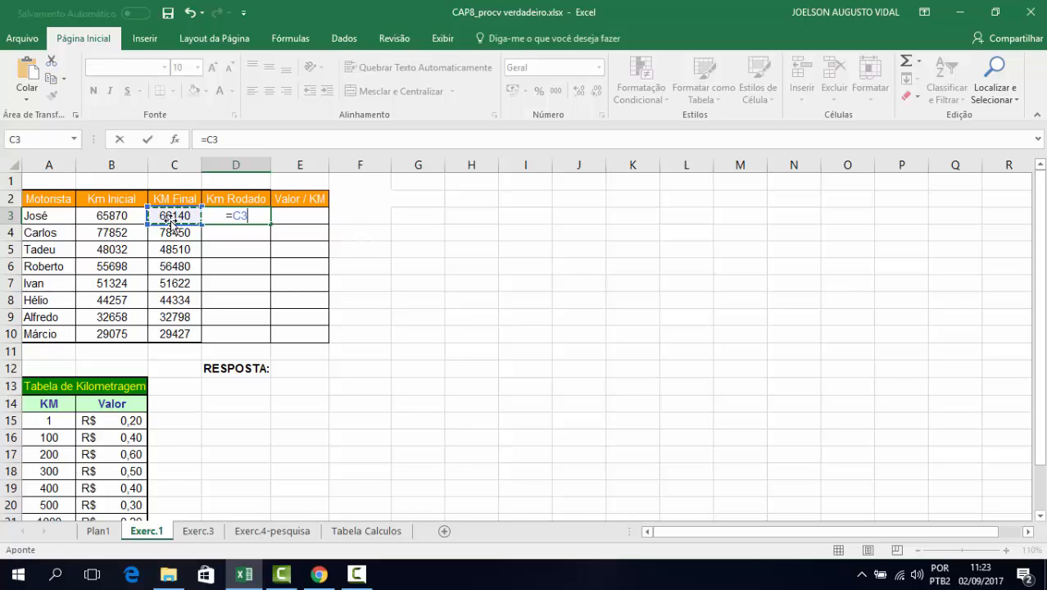
text(-)
click(115, 218)
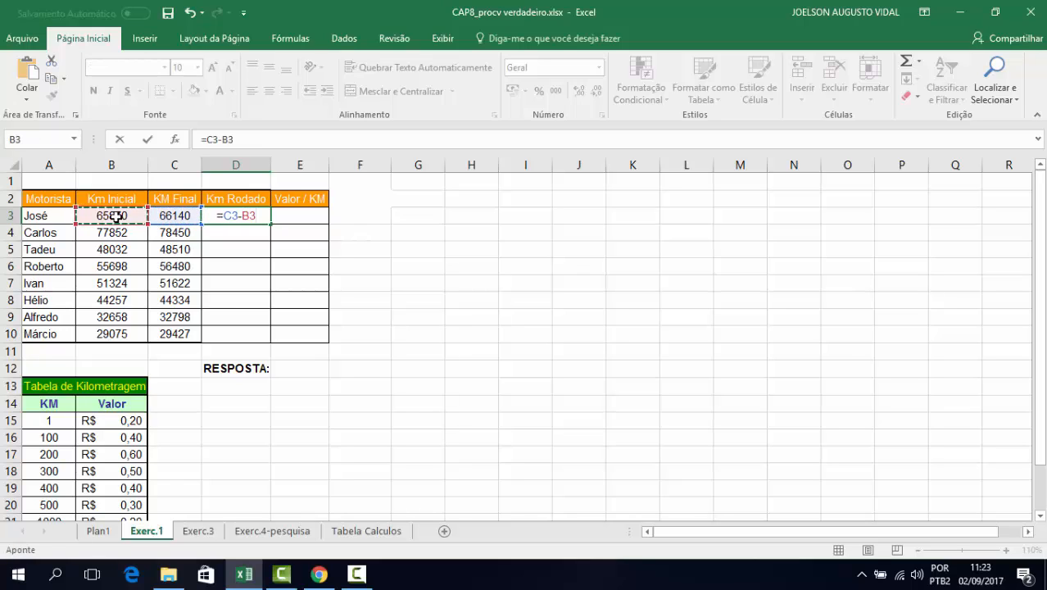
key(Return)
click(236, 215)
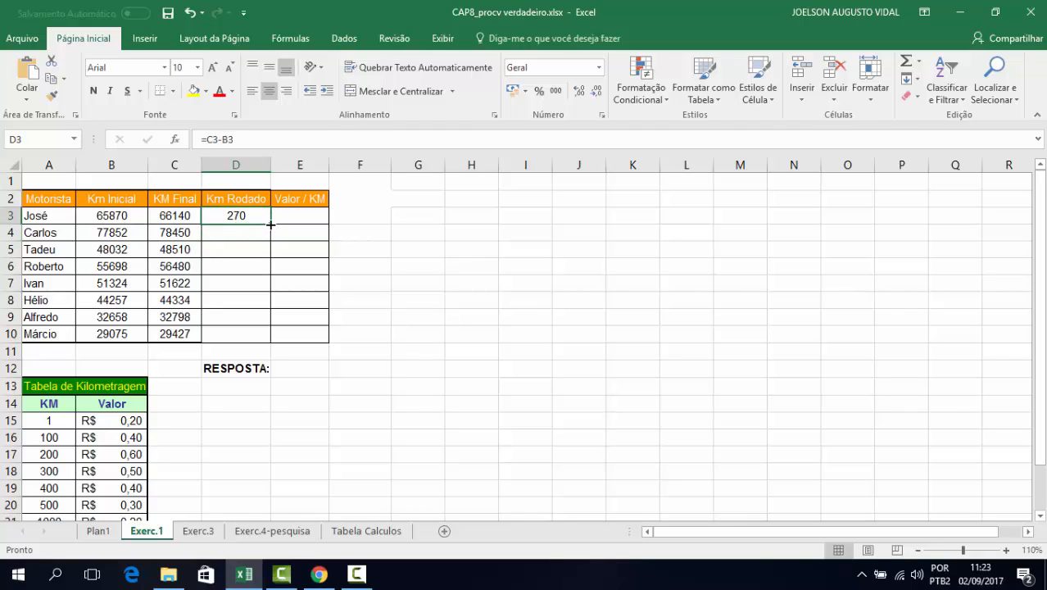
double_click(270, 224)
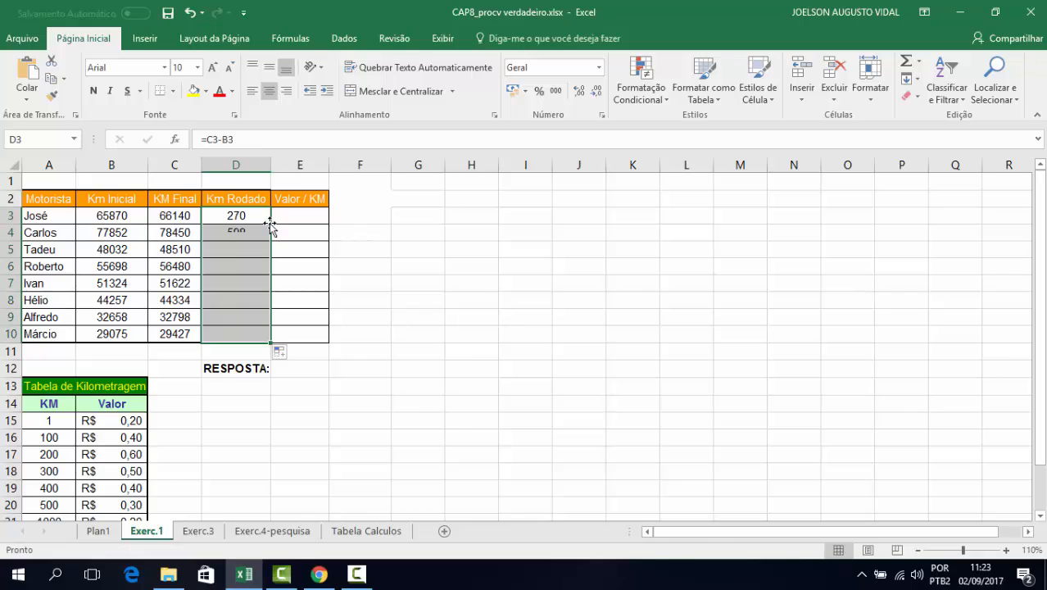
- Start a PROCV formula in E3 of the Valor / KM column, using the Km Rodado in D3 as the lookup value
click(302, 215)
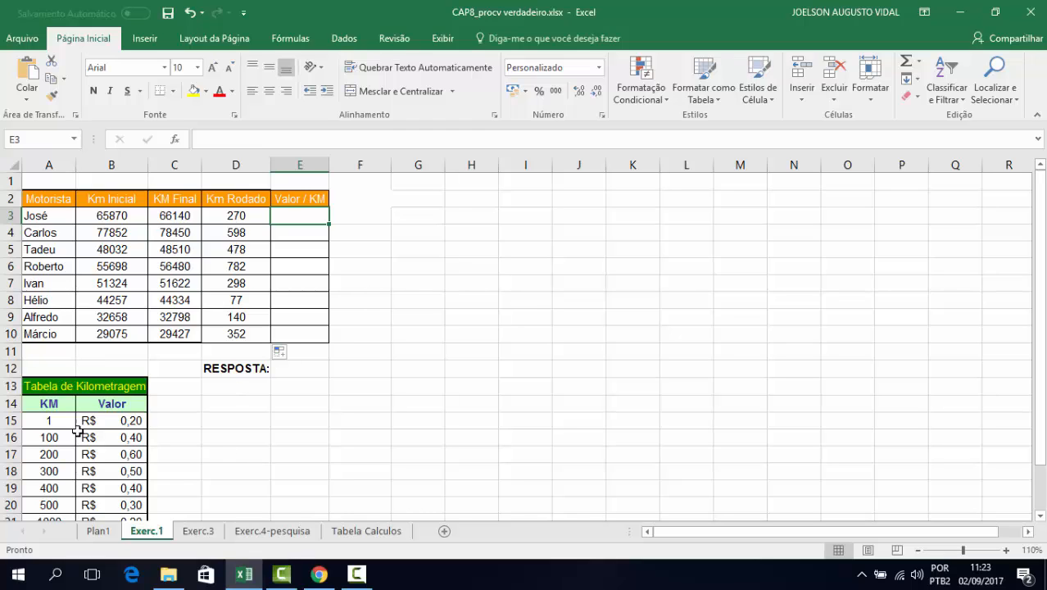
scroll(38, 414, down, 1)
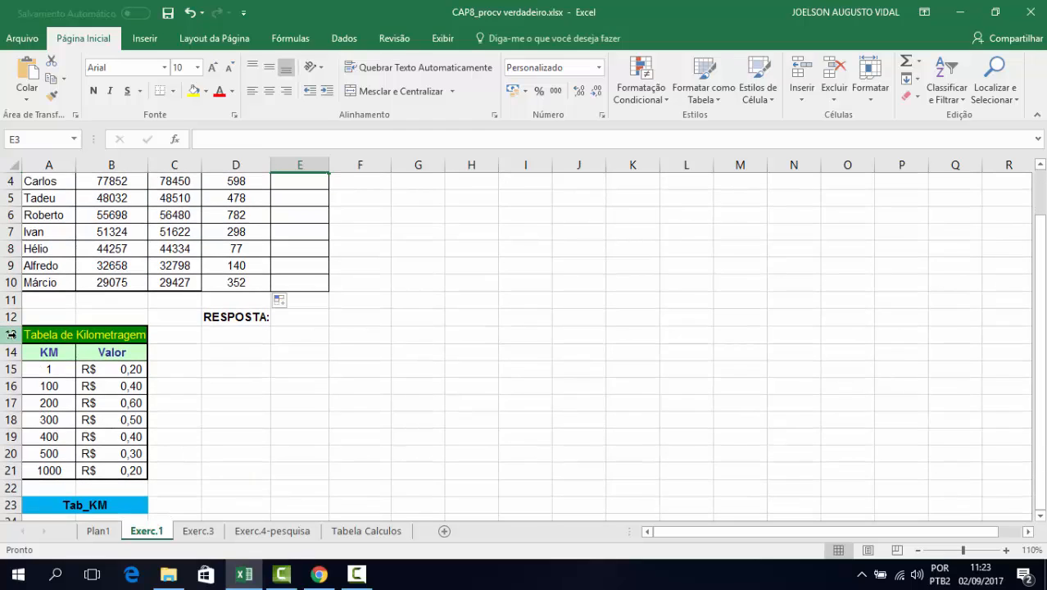
scroll(235, 419, up, 1)
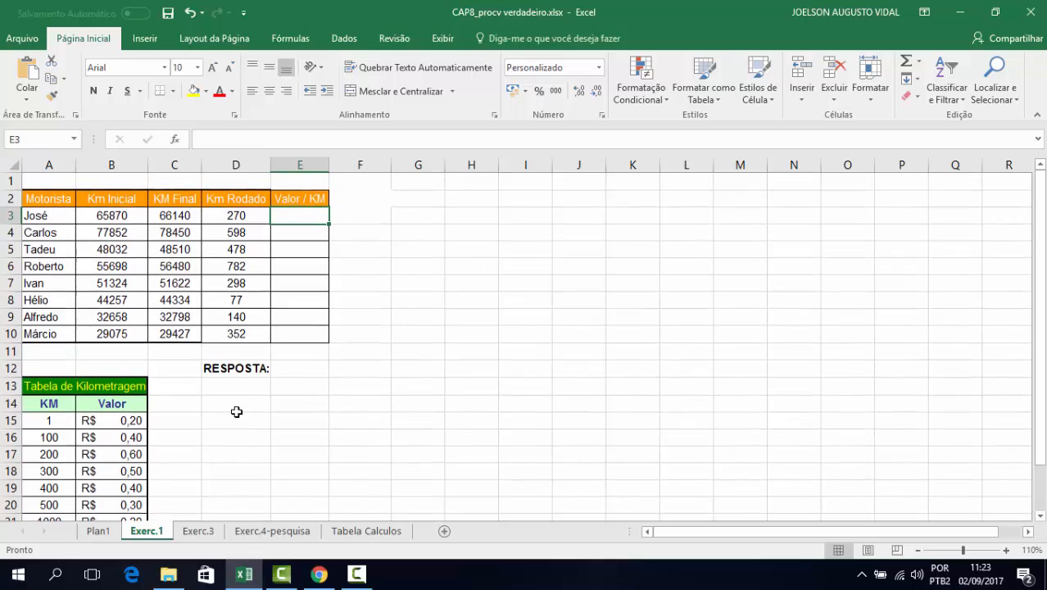
click(235, 216)
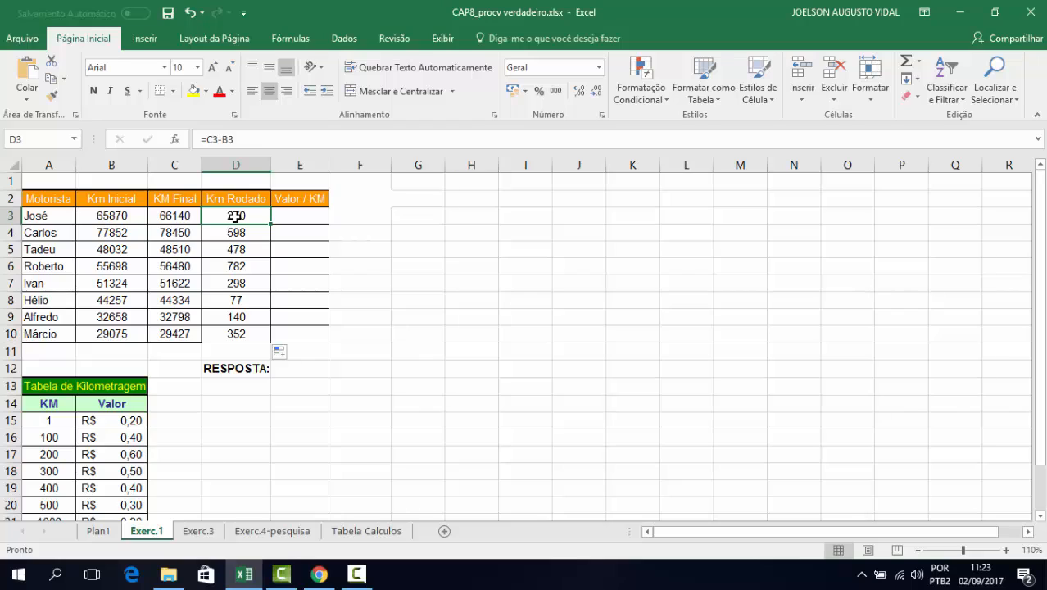
click(302, 217)
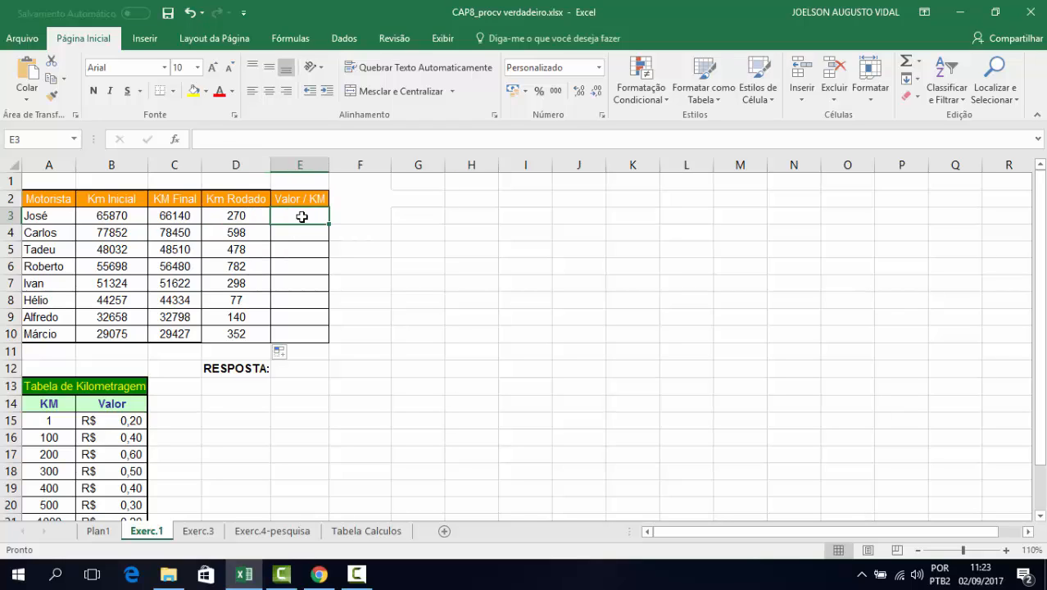
text(=procu)
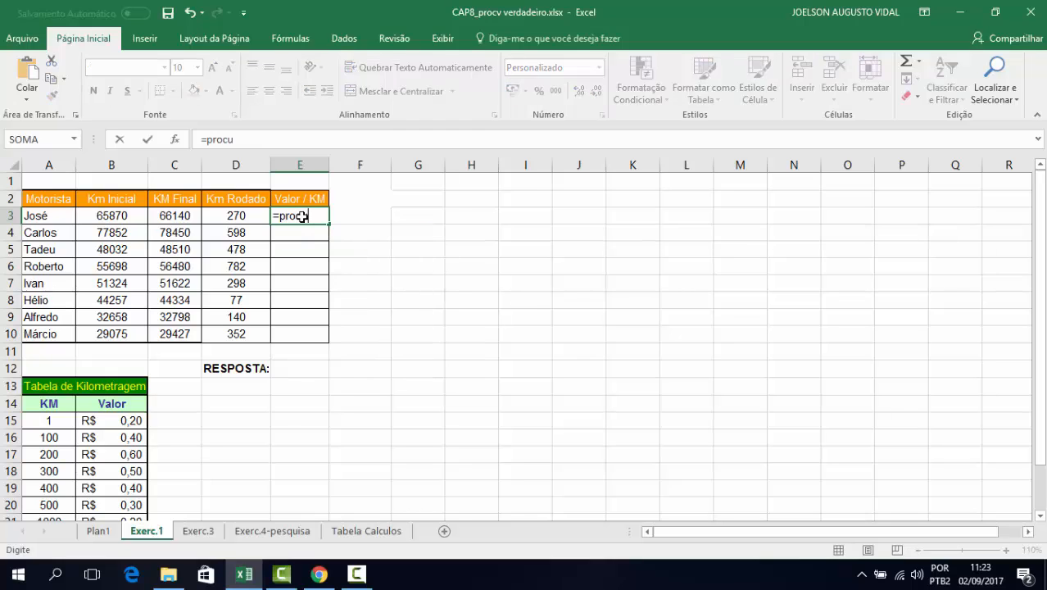
text(v)
key(BackSpace)
key(BackSpace)
text(v)
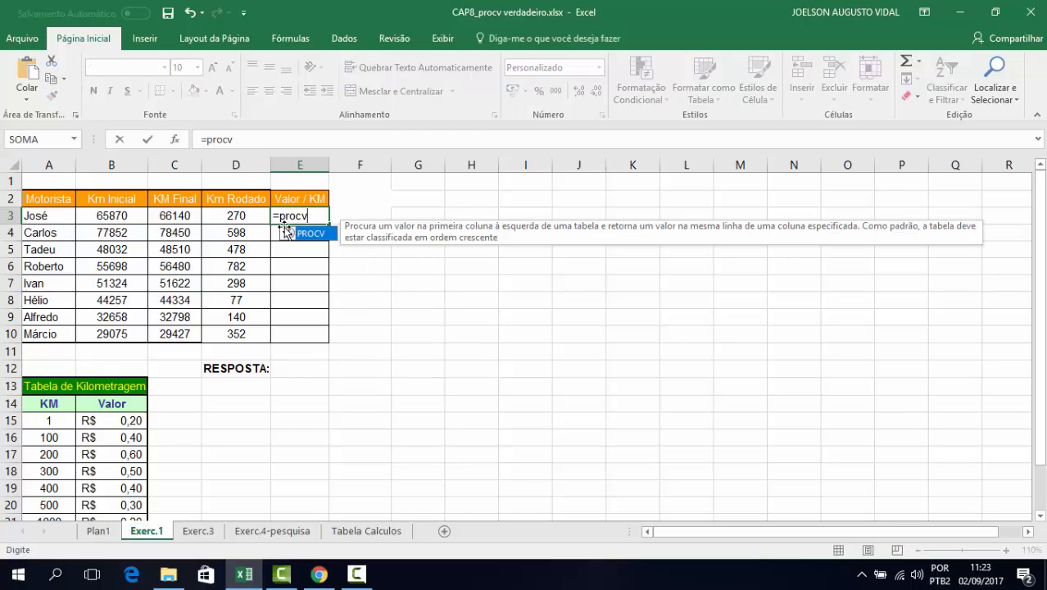
double_click(291, 236)
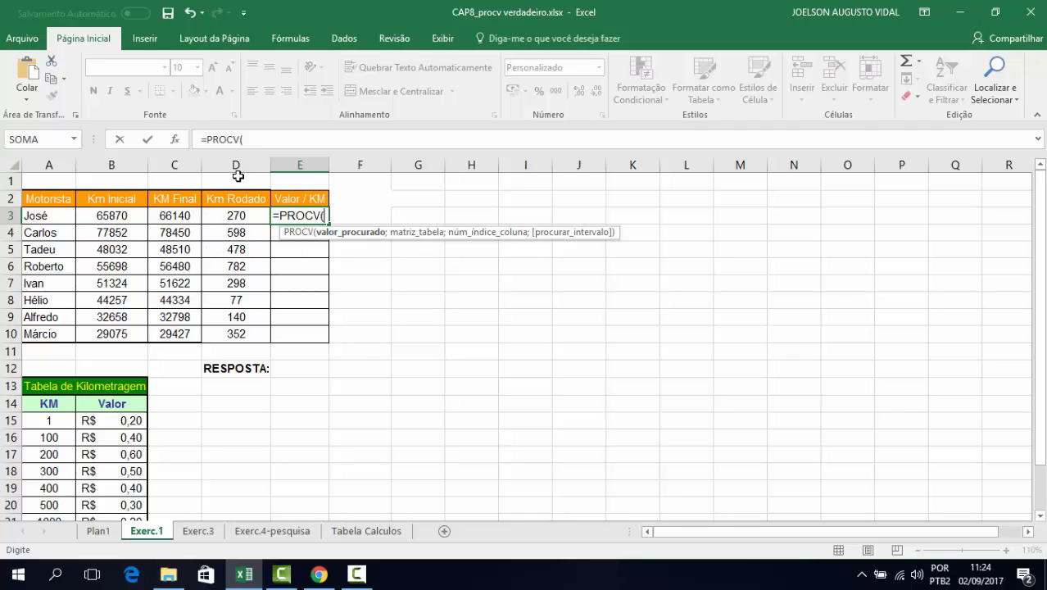
click(233, 214)
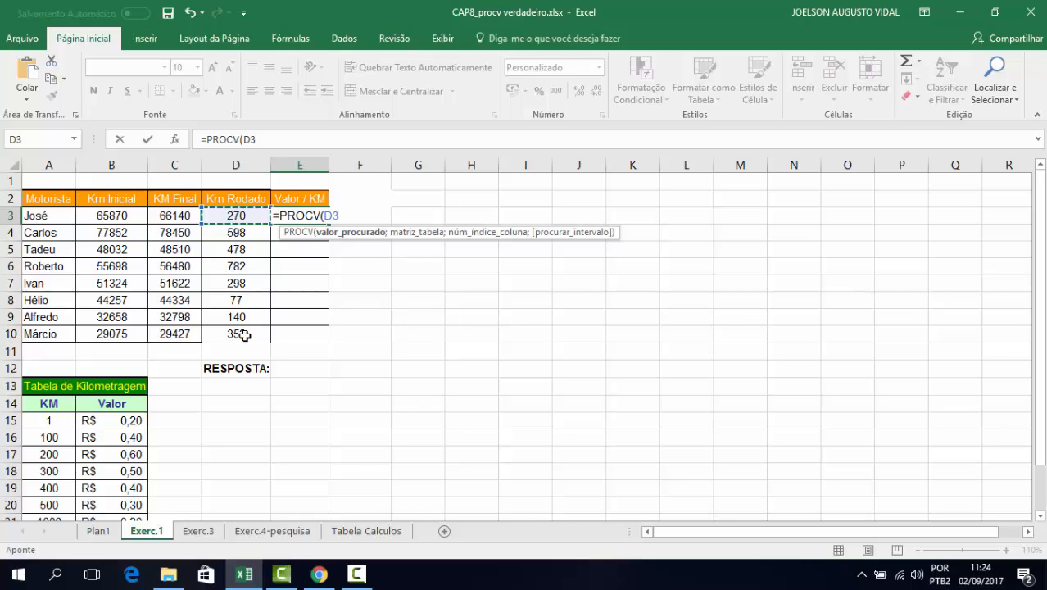
text(;)
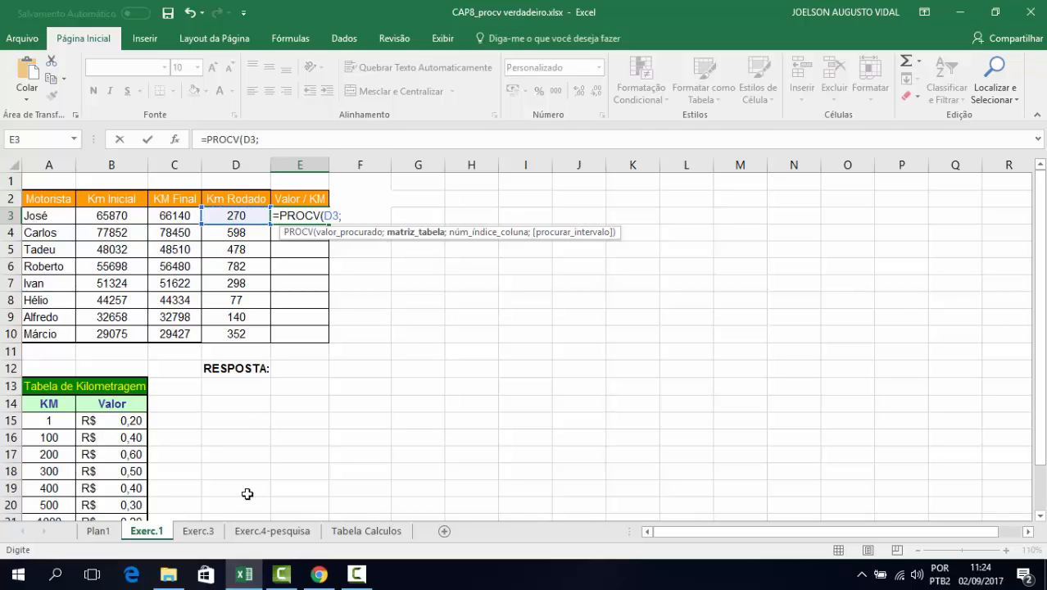
- Complete the PROCV in E3 with table range A13:B21, column index 2 and VERDADEIRO for an approximate match
drag(41, 387, 108, 488)
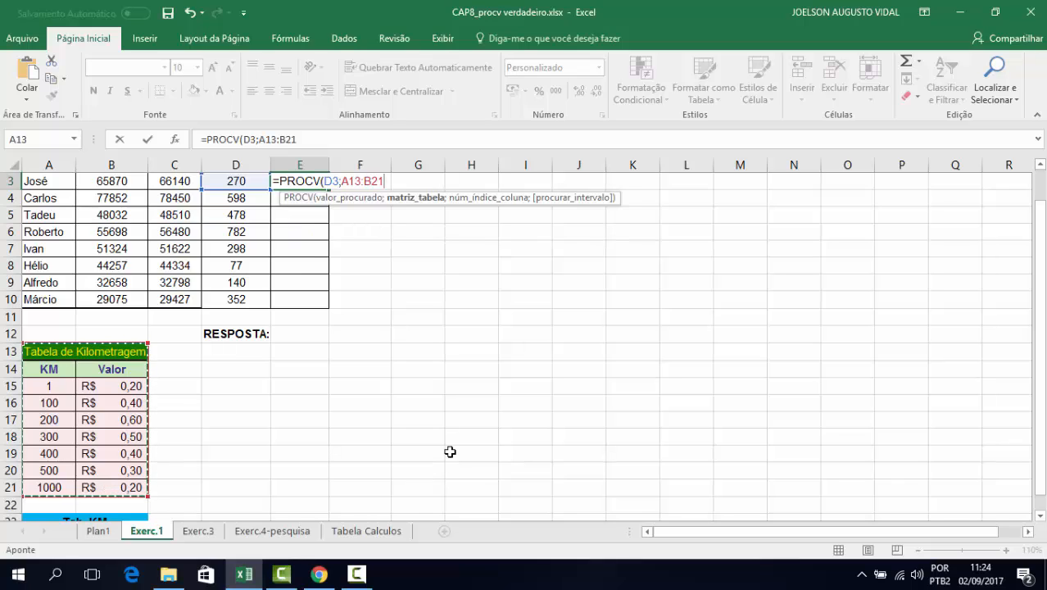
scroll(462, 454, up, 1)
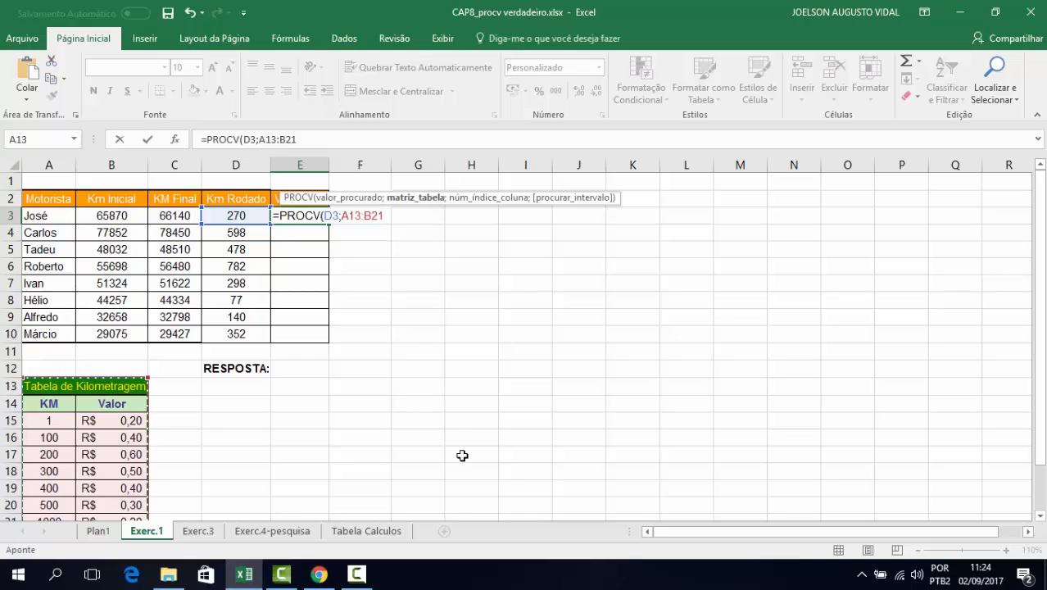
text(;2)
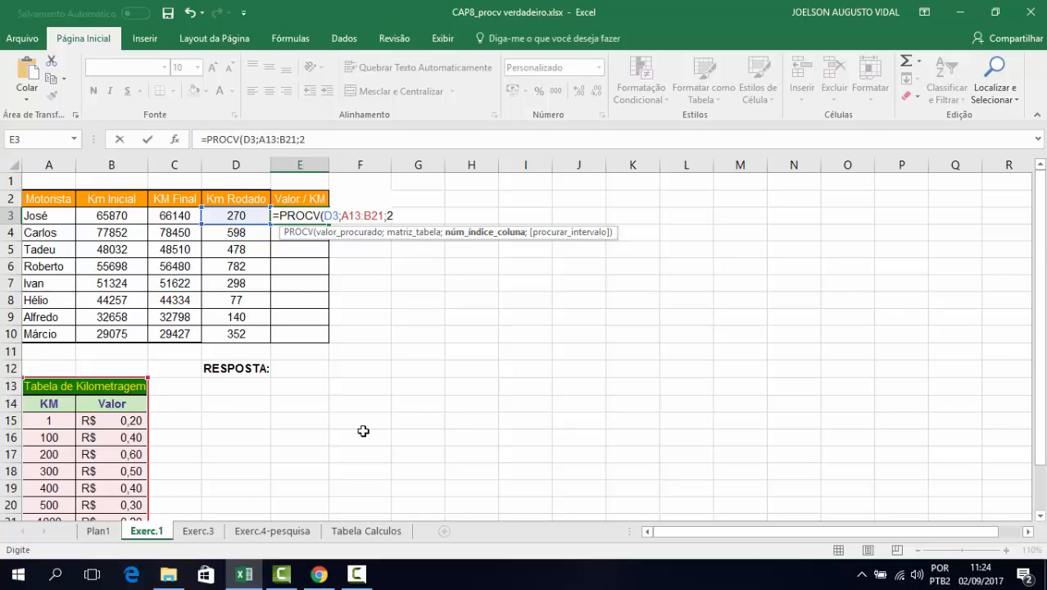
text(;)
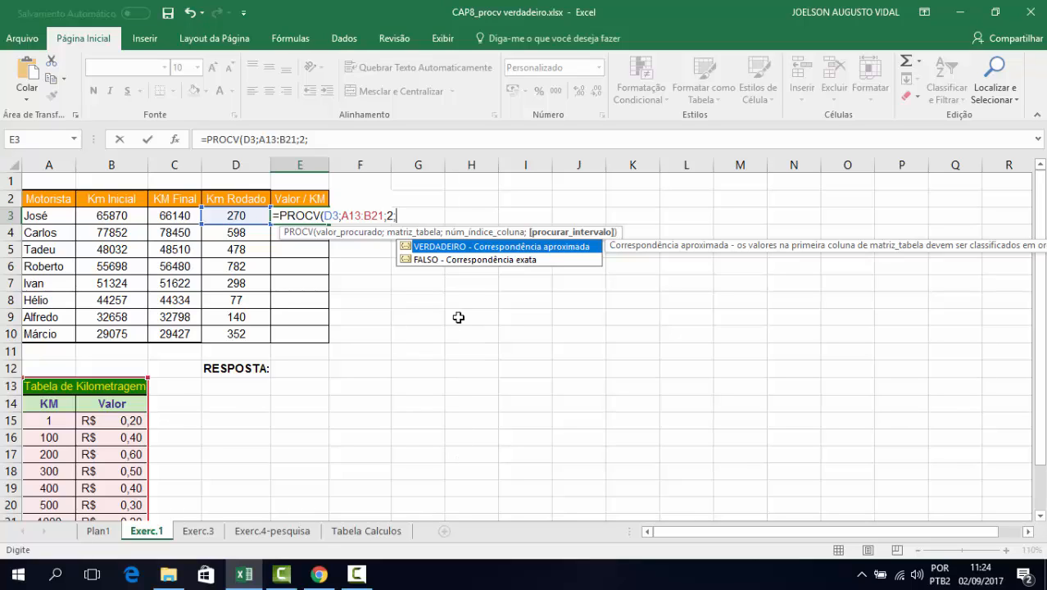
double_click(447, 247)
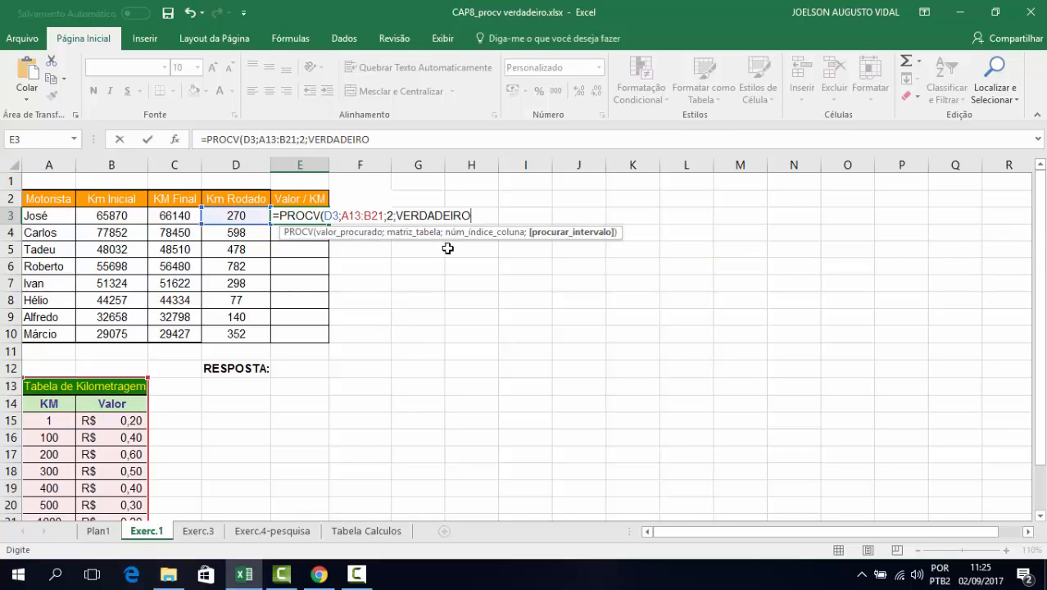
key(Return)
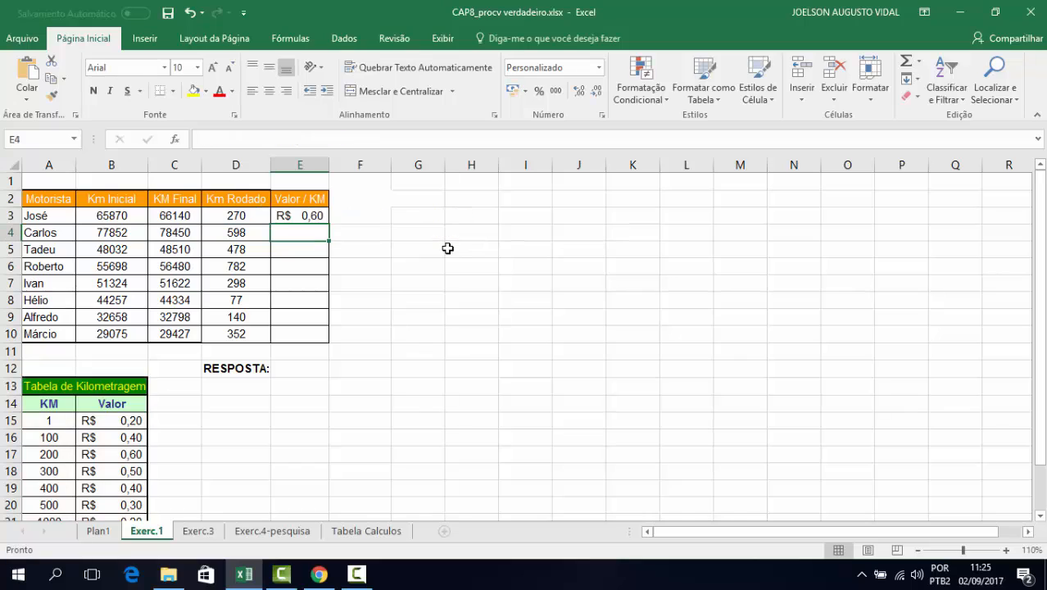
- Compare the Valor / KM result in E3 with the KM ranges and values of the Tabela de Kilometragem
click(307, 217)
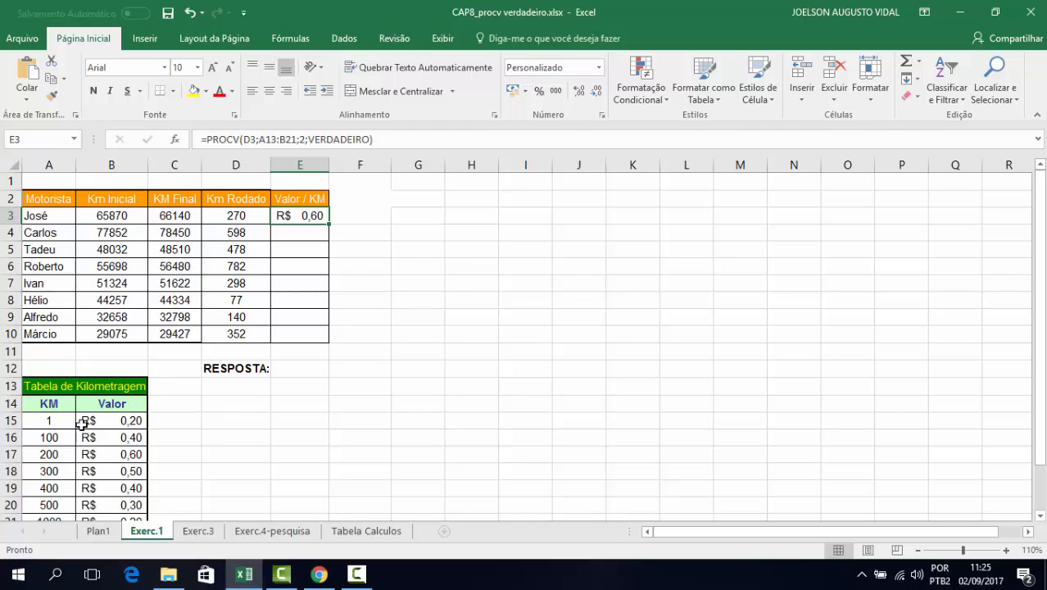
click(119, 424)
click(62, 439)
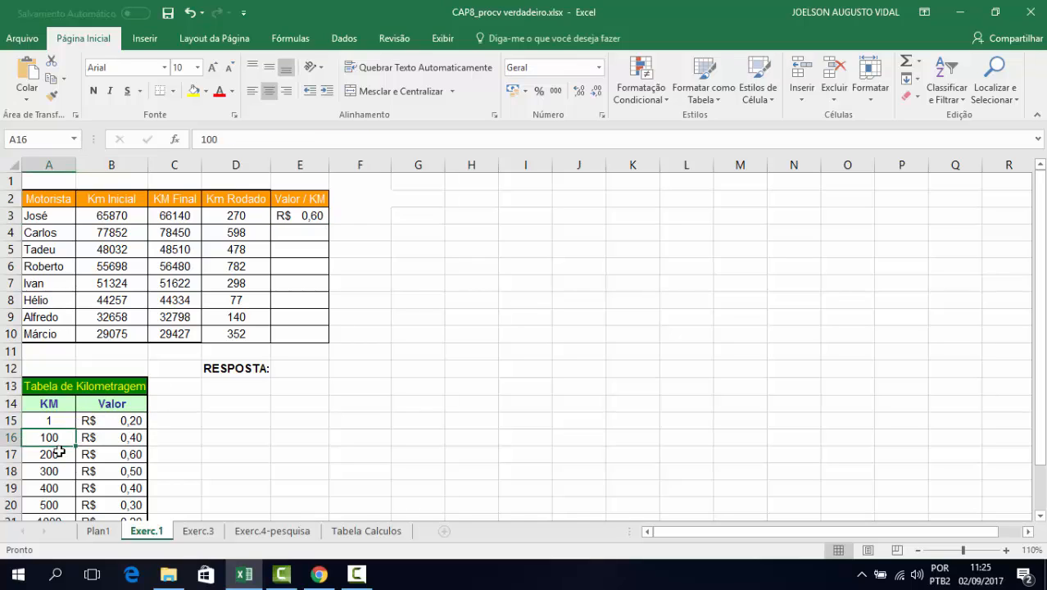
click(60, 454)
click(116, 442)
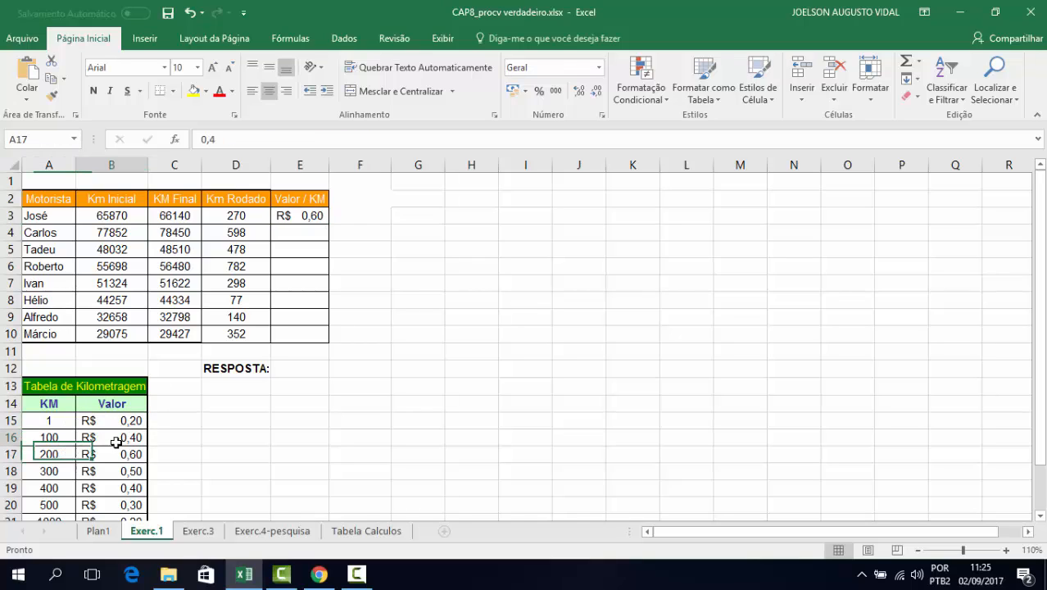
click(64, 455)
click(65, 472)
click(122, 457)
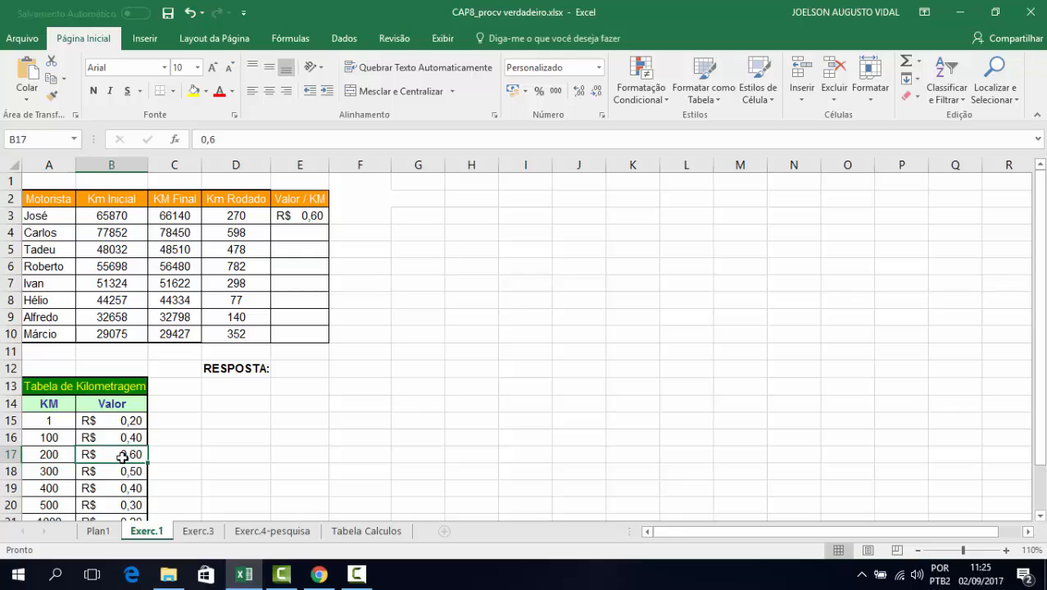
click(60, 454)
click(58, 468)
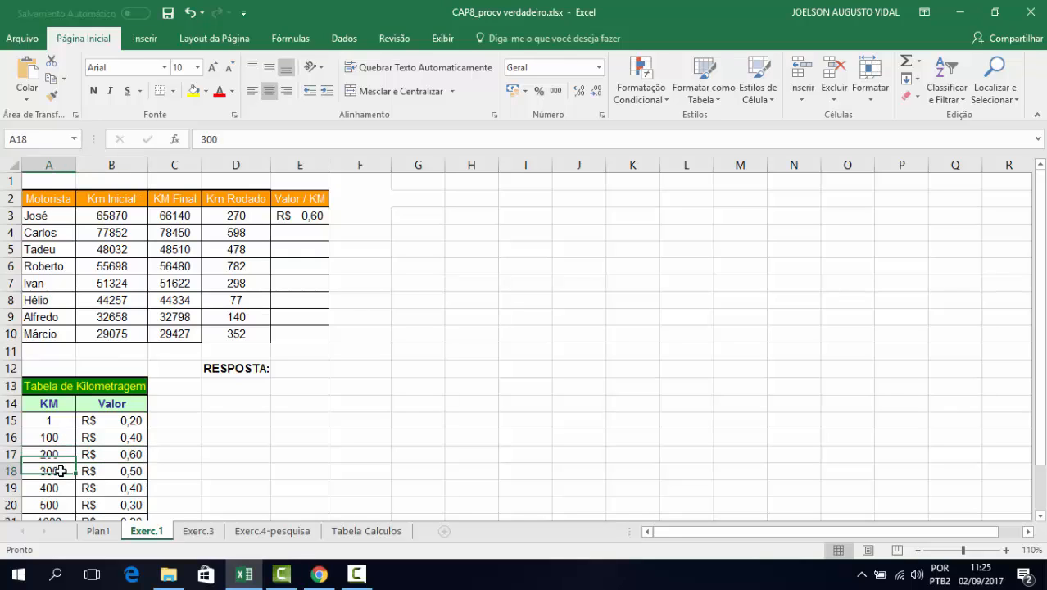
click(110, 455)
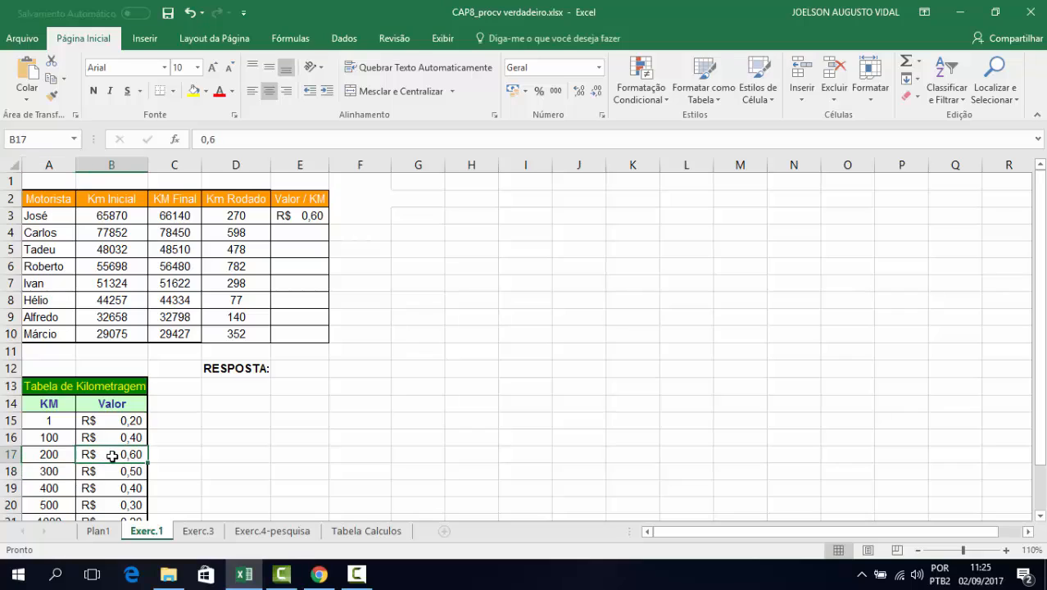
- Fill the PROCV formula from E3 down to E10 and inspect the copied formulas in E8, E9 and E10
click(300, 219)
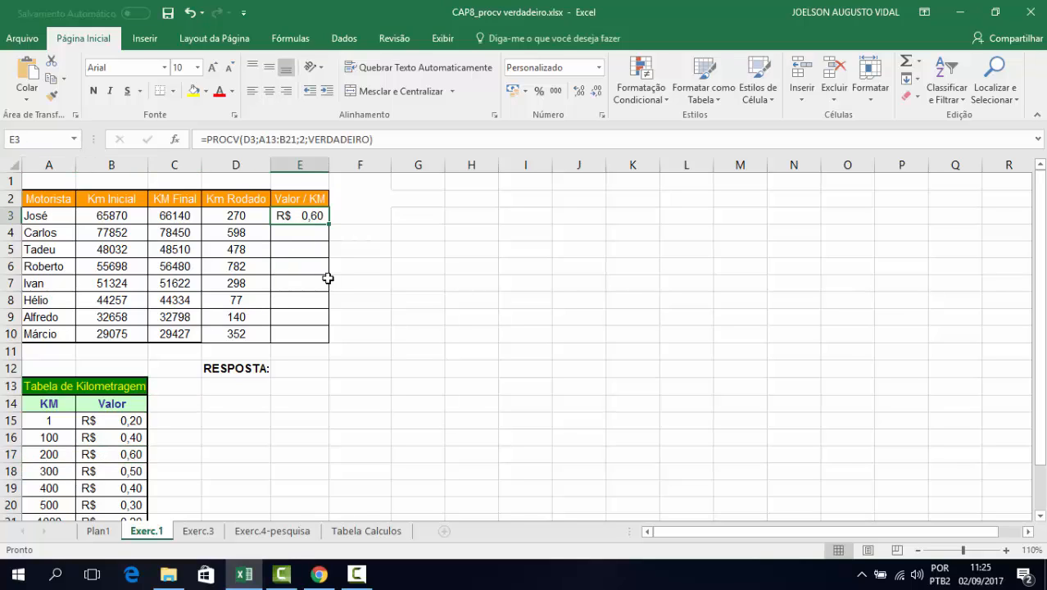
double_click(329, 223)
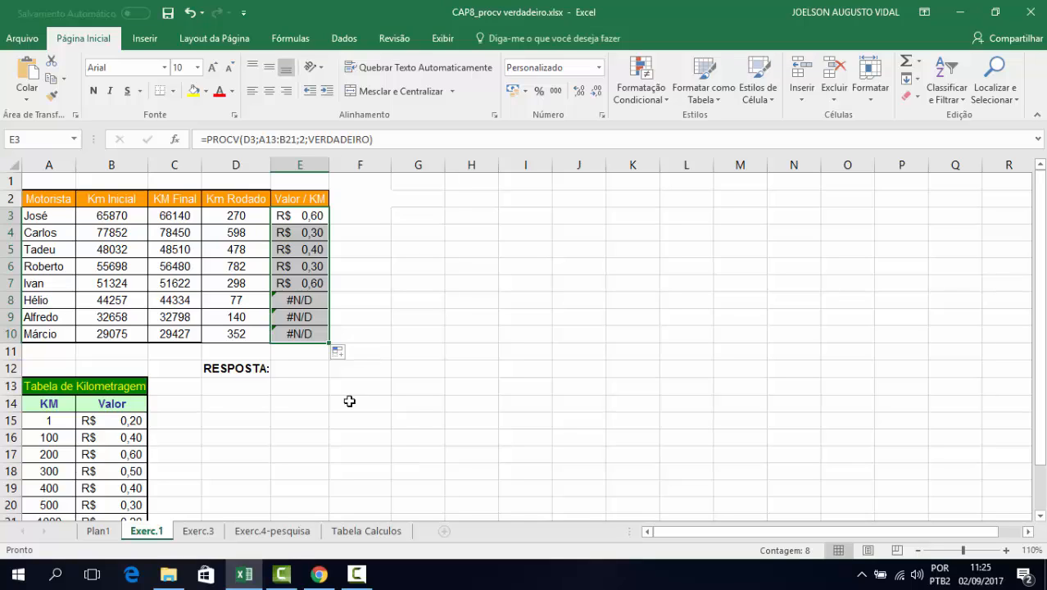
click(299, 300)
click(299, 317)
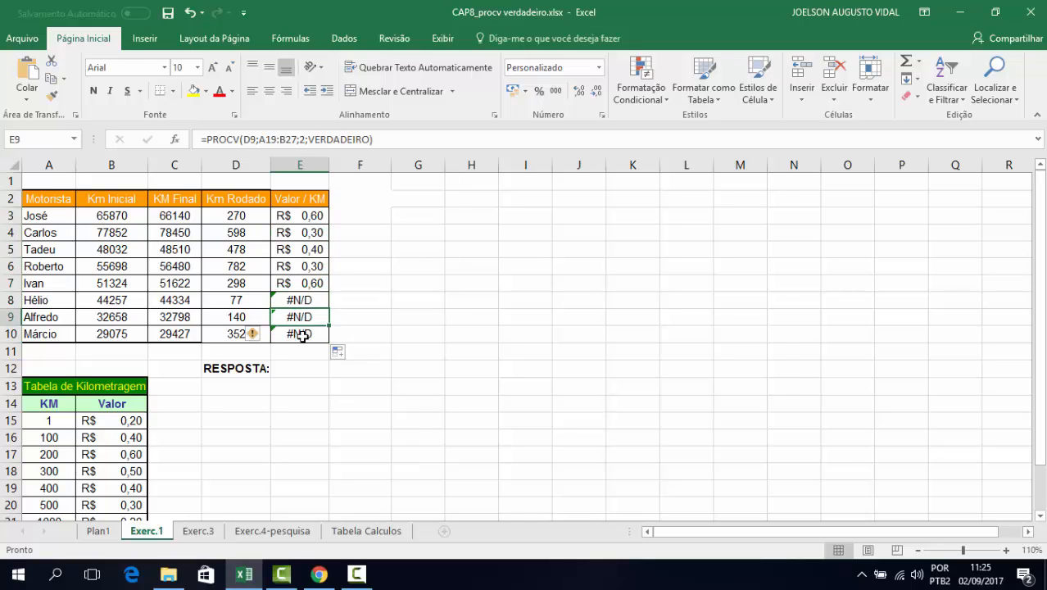
click(302, 335)
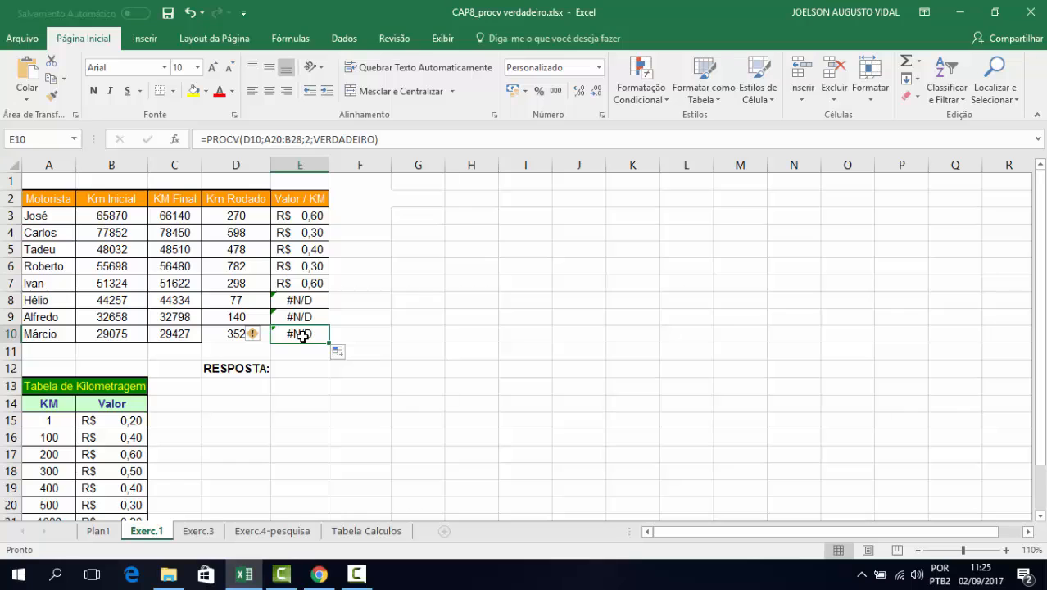
scroll(420, 416, down, 1)
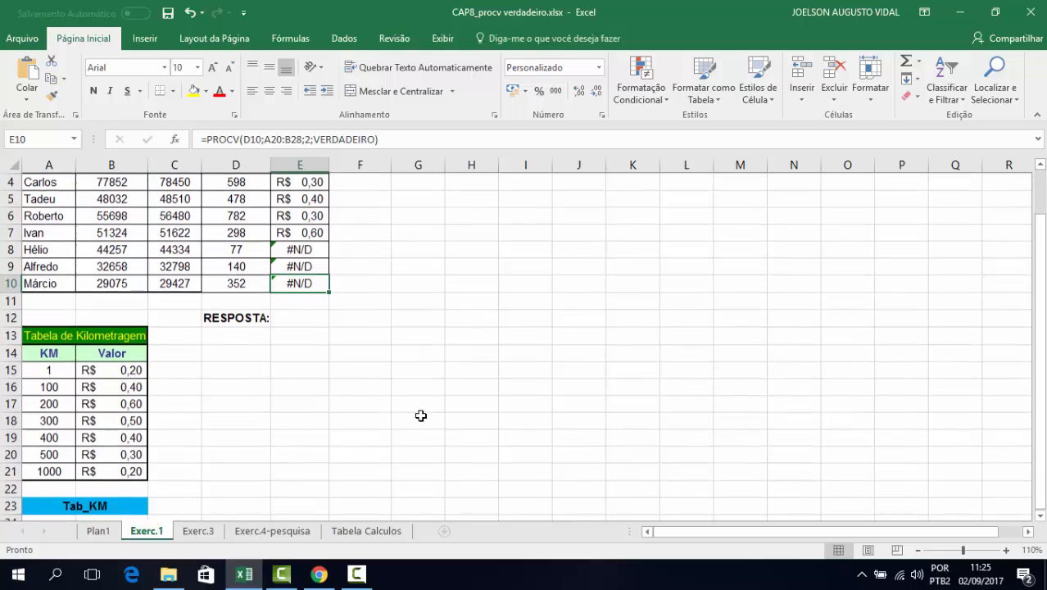
scroll(420, 415, up, 1)
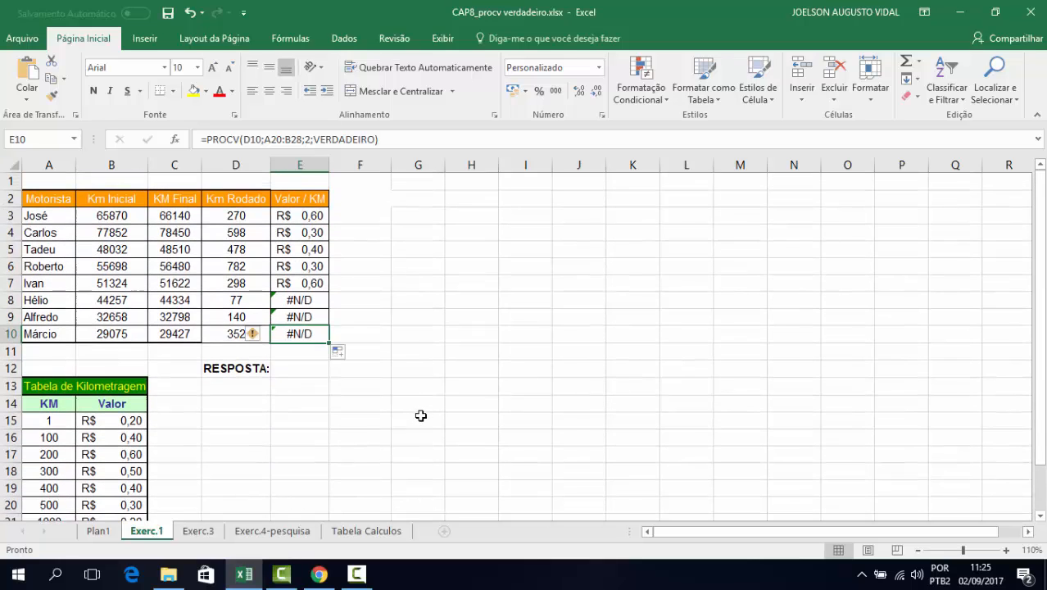
- Check the table range used by the formula in E8 against its start cell A18 and end cell B26 on the sheet
click(290, 219)
click(291, 301)
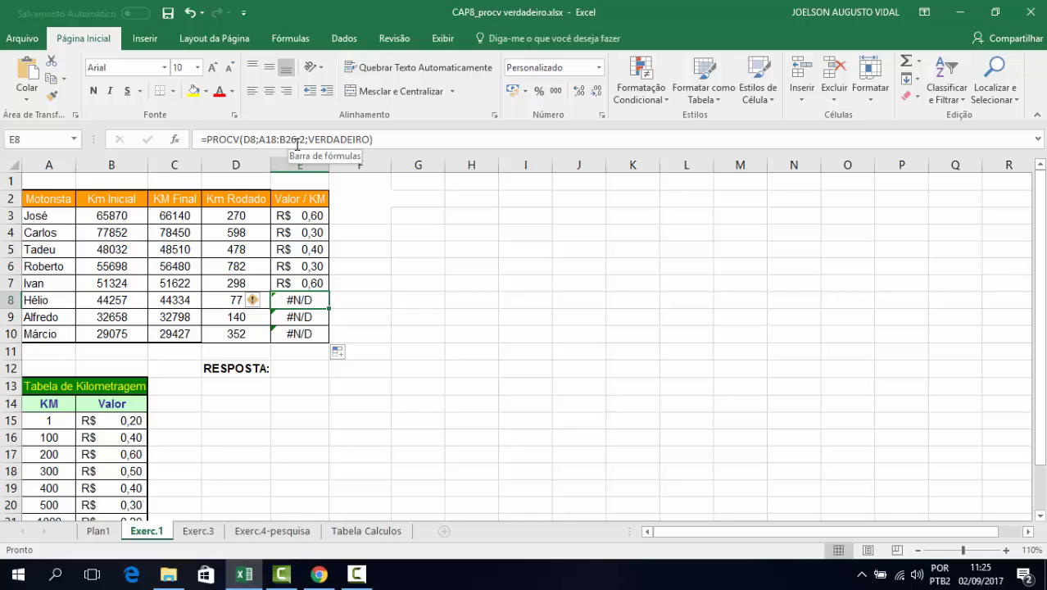
scroll(332, 344, down, 1)
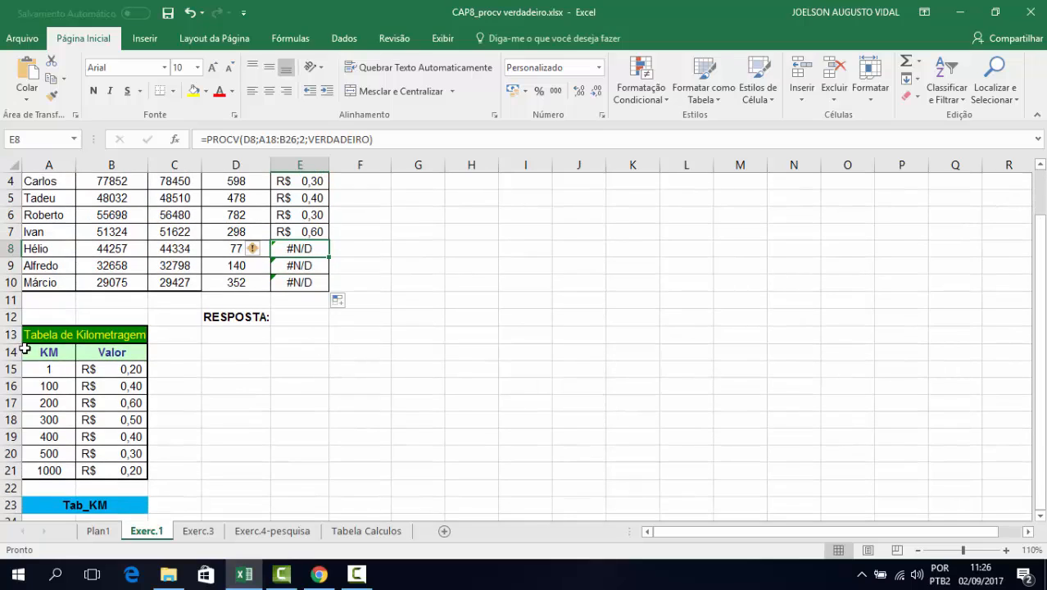
click(45, 420)
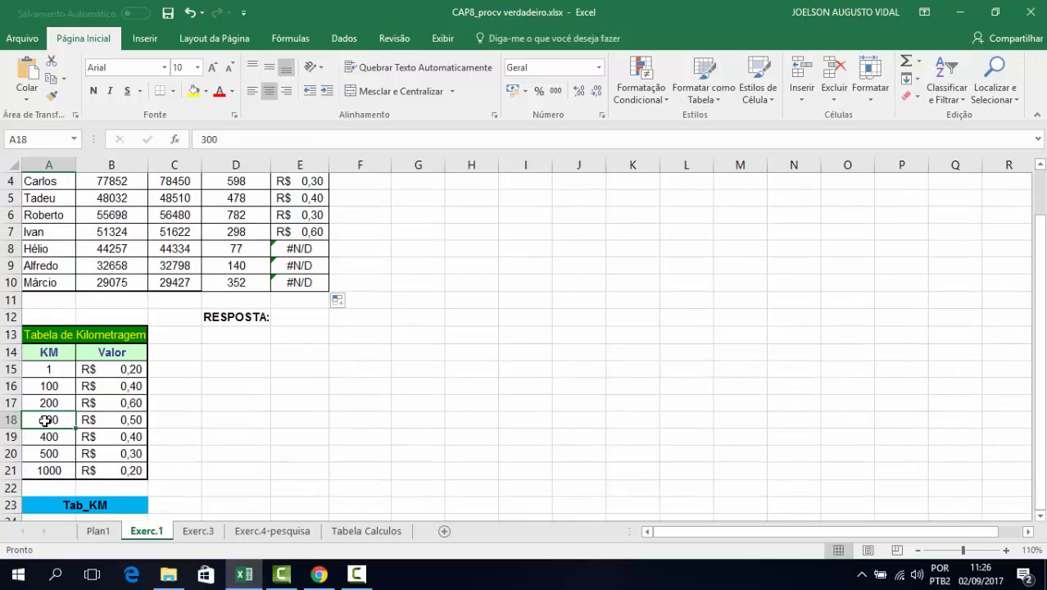
scroll(45, 419, down, 1)
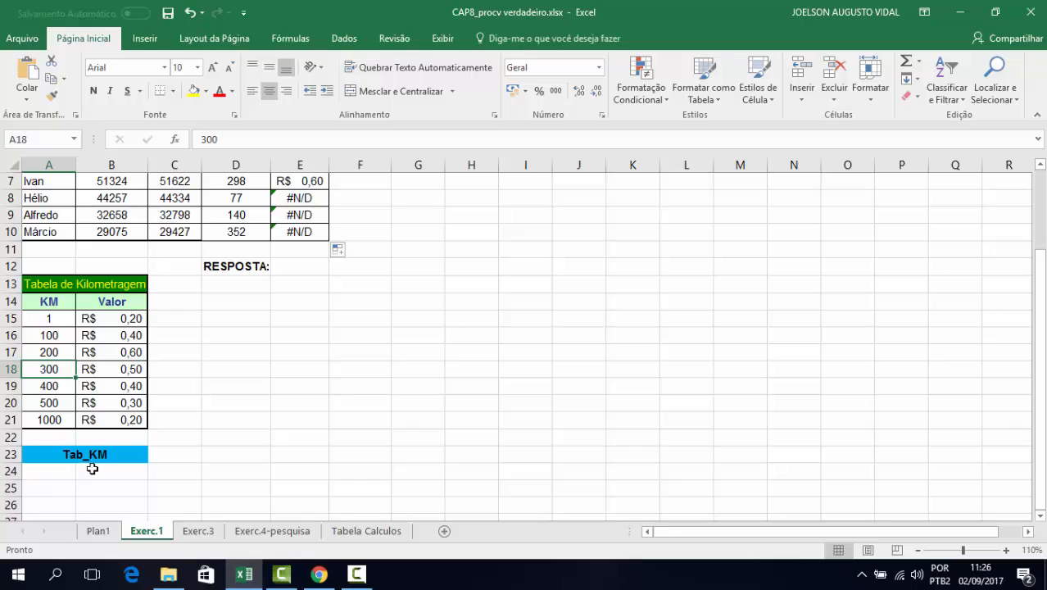
click(109, 505)
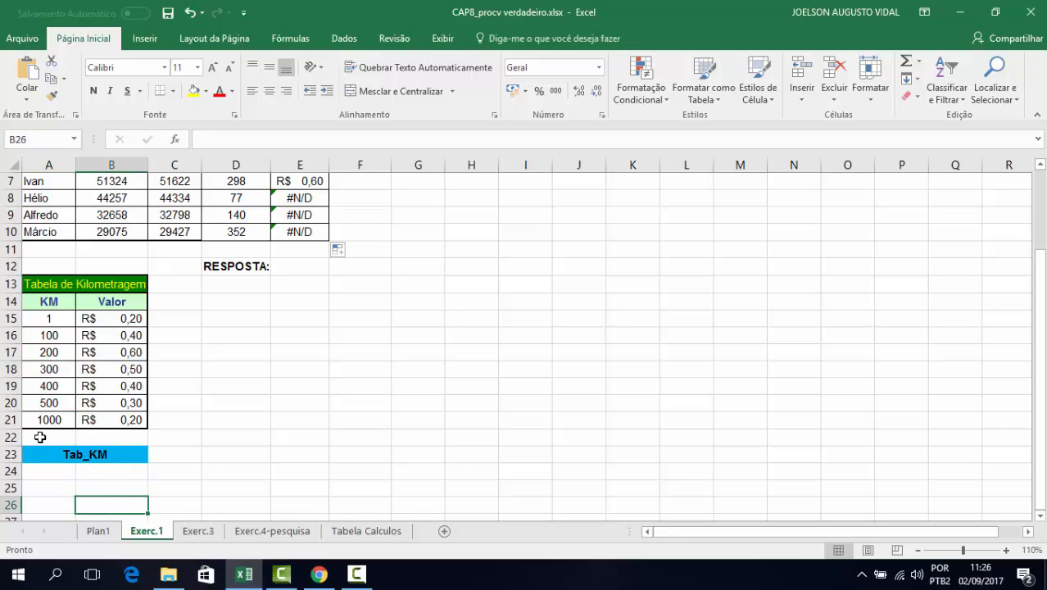
- Set both the font colour and the fill colour of A22:B26 to red
drag(38, 439, 115, 501)
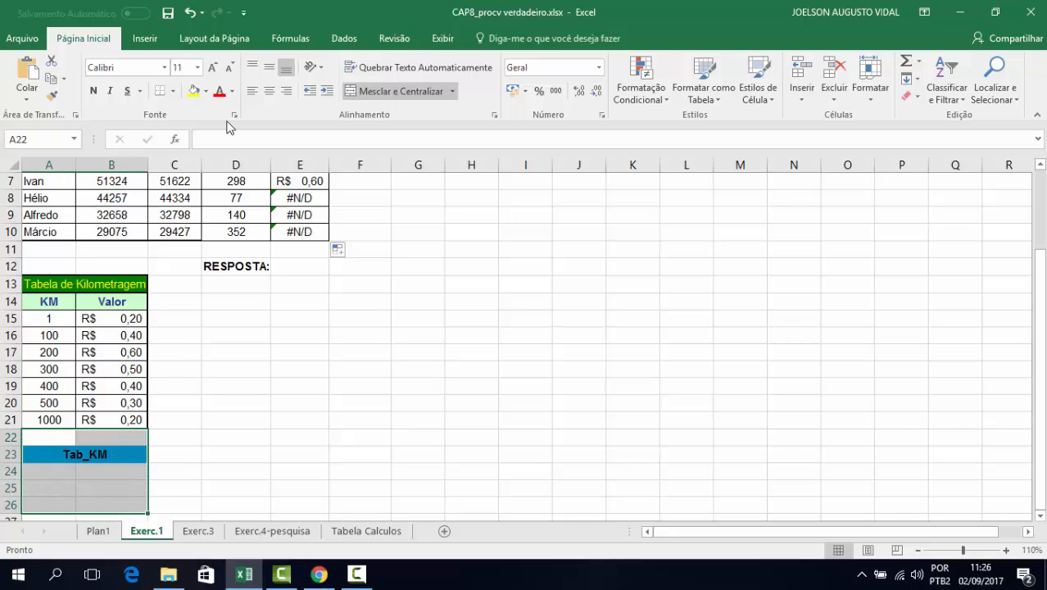
click(219, 94)
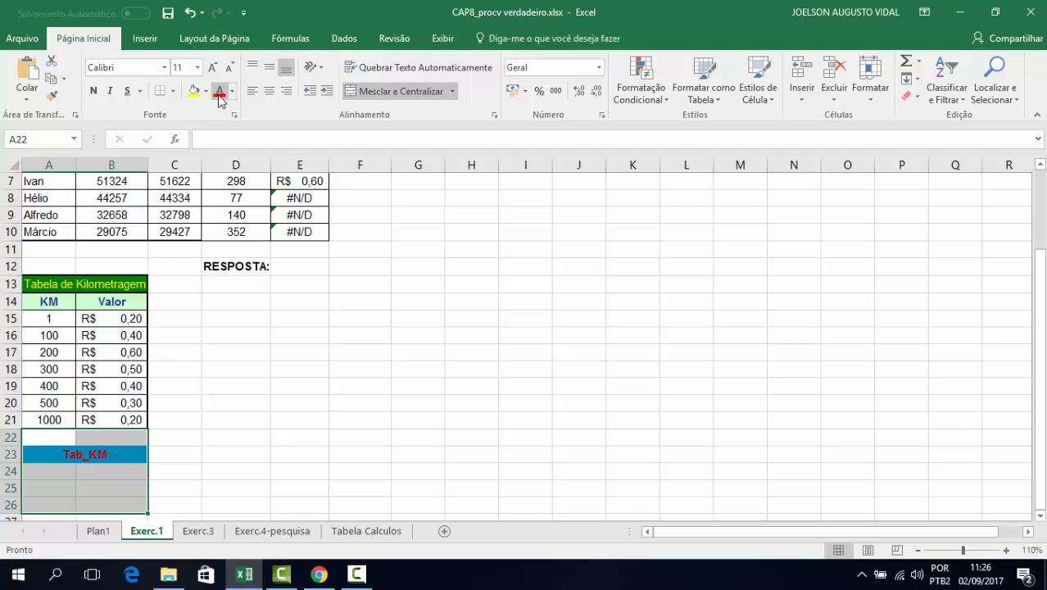
click(206, 91)
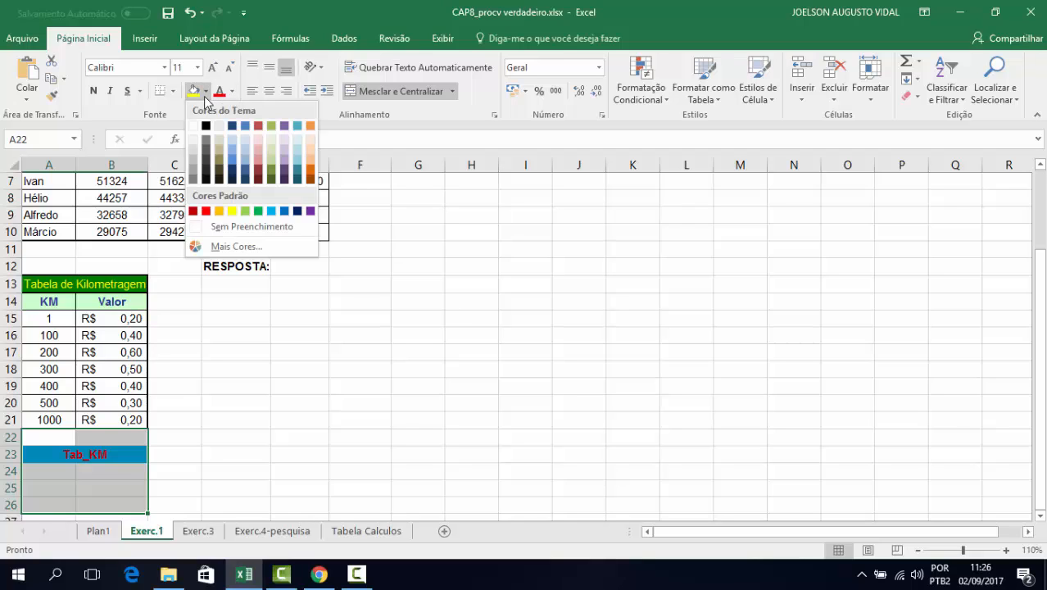
click(205, 212)
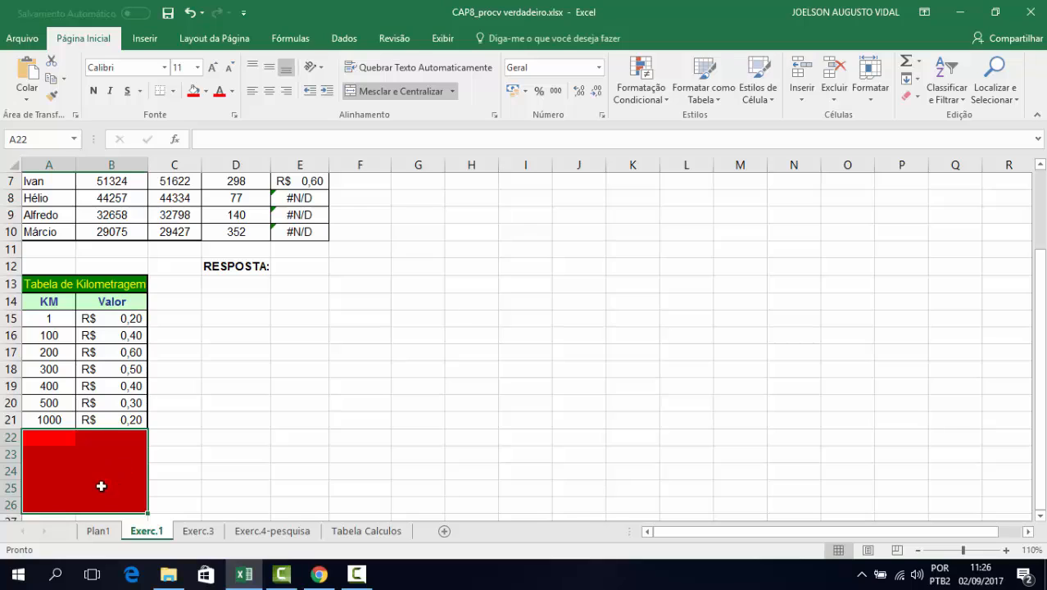
- Change the fill colour of A22:B26 to white
click(206, 91)
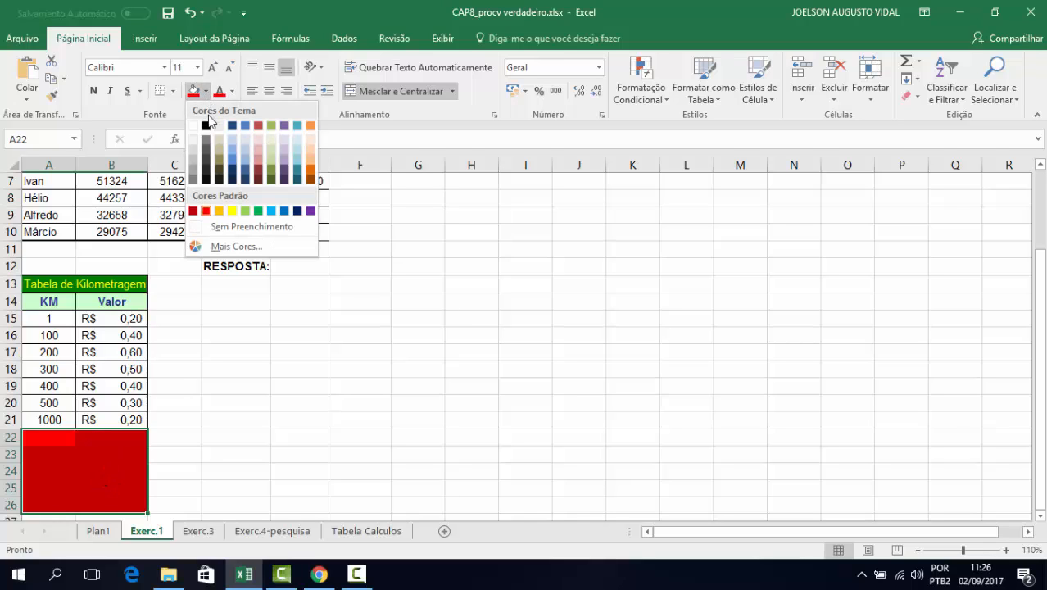
click(195, 127)
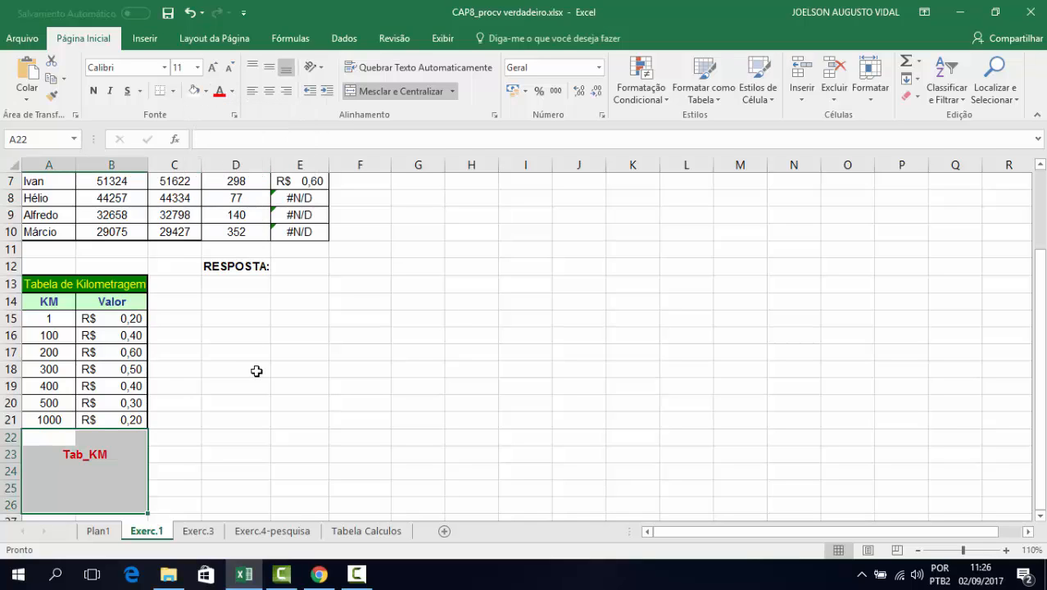
click(268, 437)
- Undo the colour changes in A22:B26 and the fill-down of the PROCV formula below E3
scroll(291, 447, up, 2)
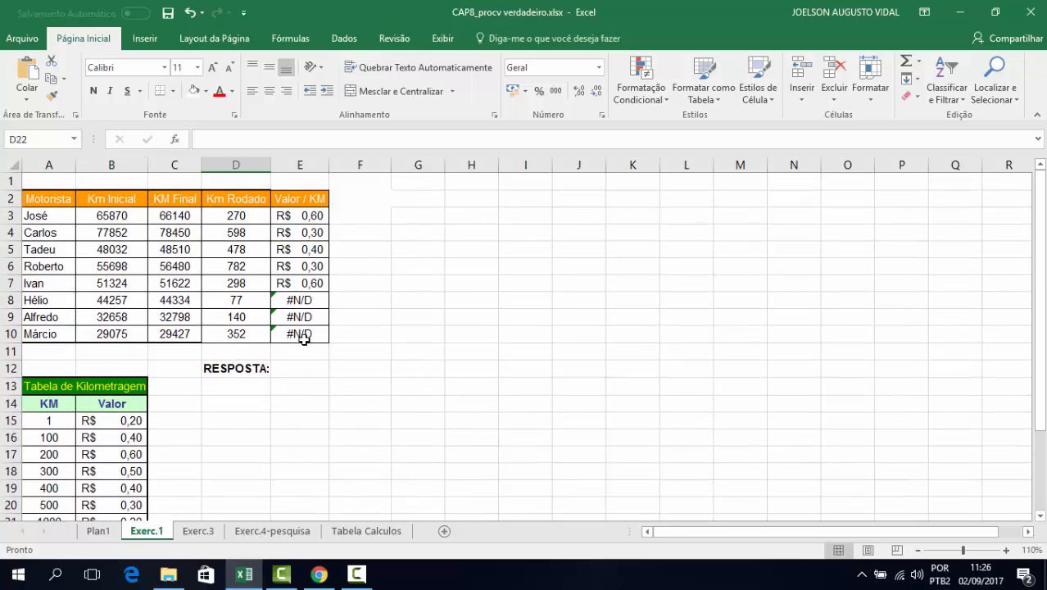
key(ctrl+z)
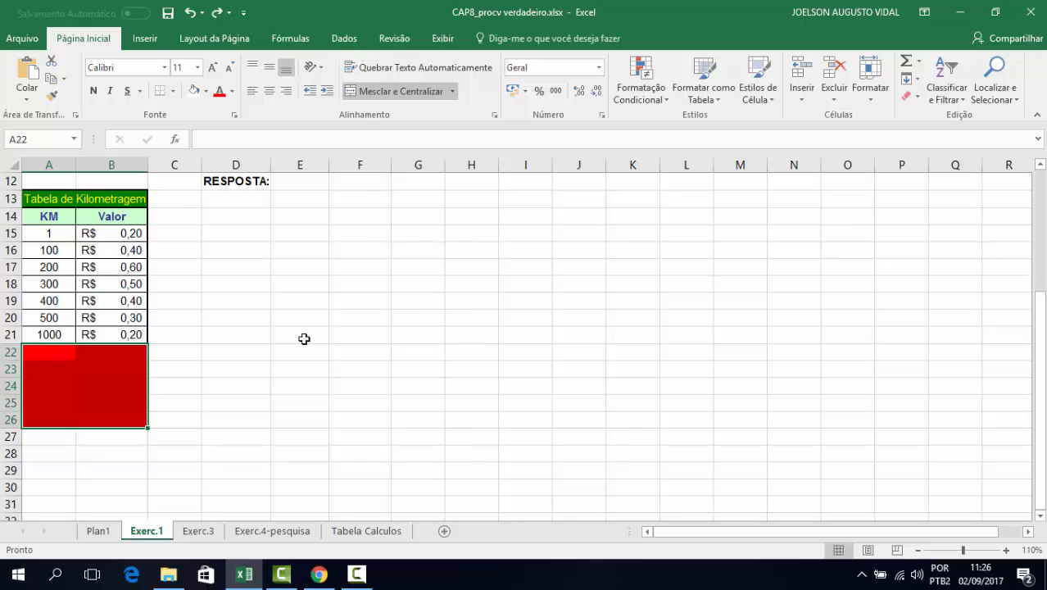
scroll(304, 338, up, 2)
key(ctrl+z)
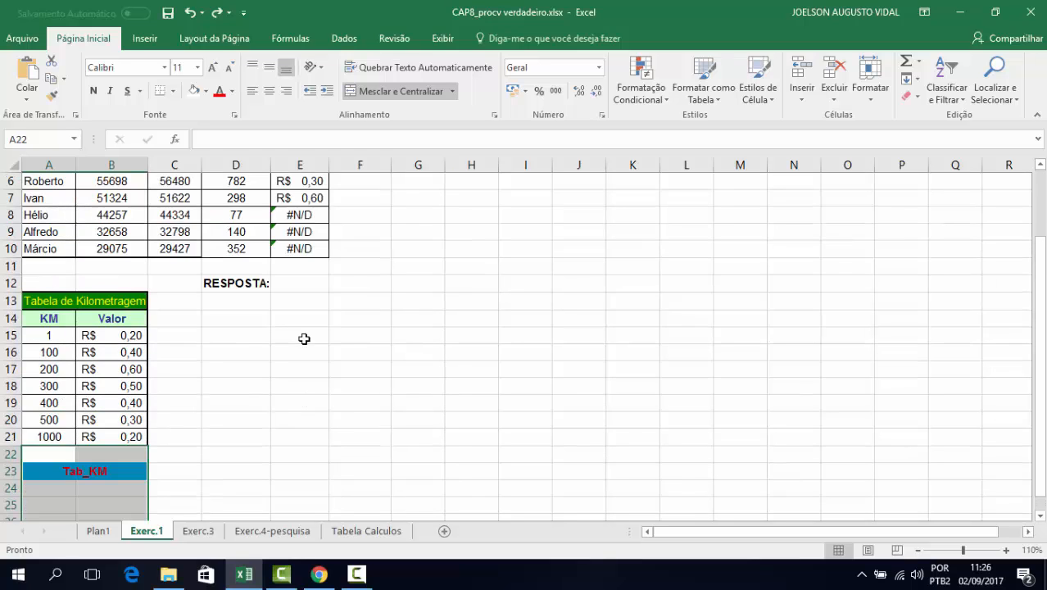
key(ctrl+z)
key(ctrl+z)
key(ctrl+z)
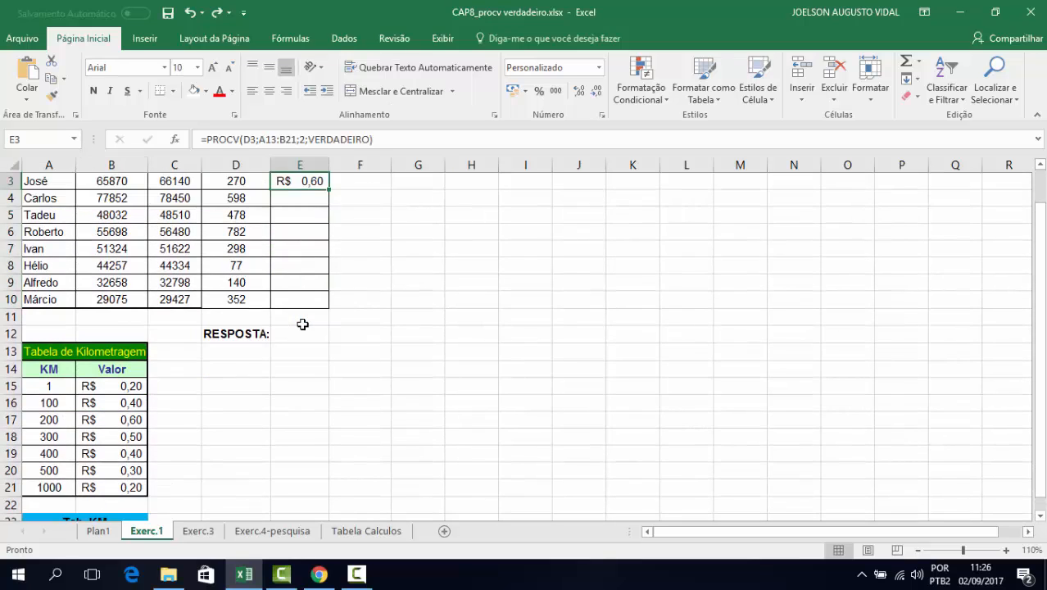
scroll(316, 361, up, 1)
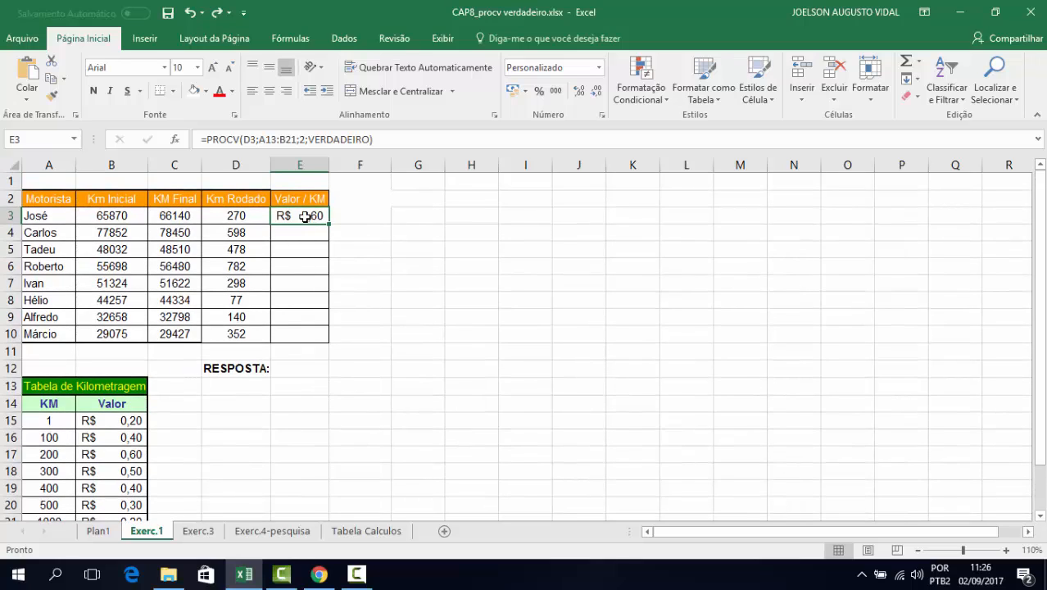
- Restart the formula in E3 as a PROCV function with D3 as the lookup value
key(F2)
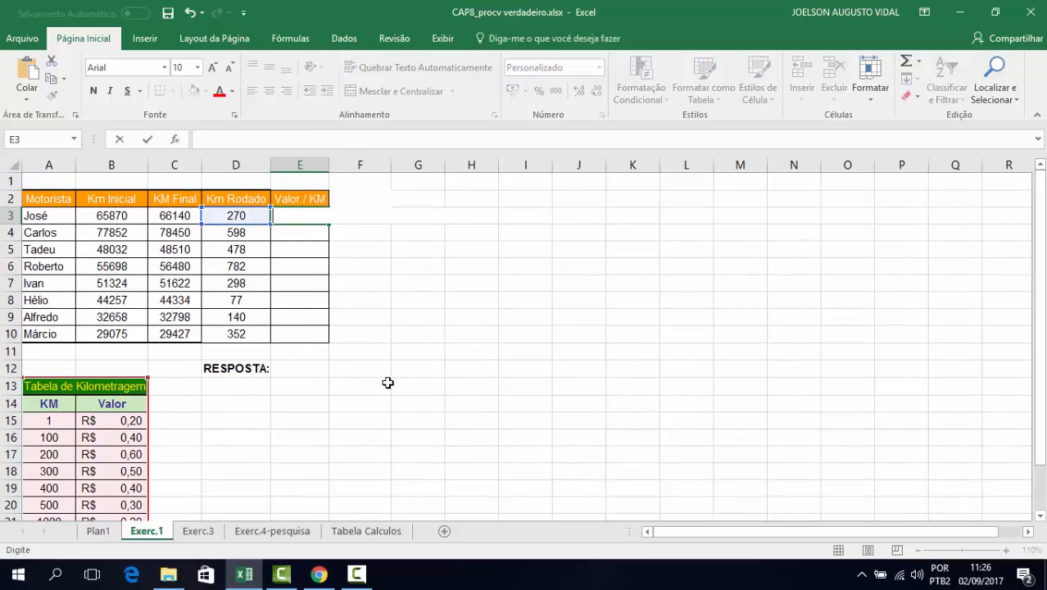
text(=procuv)
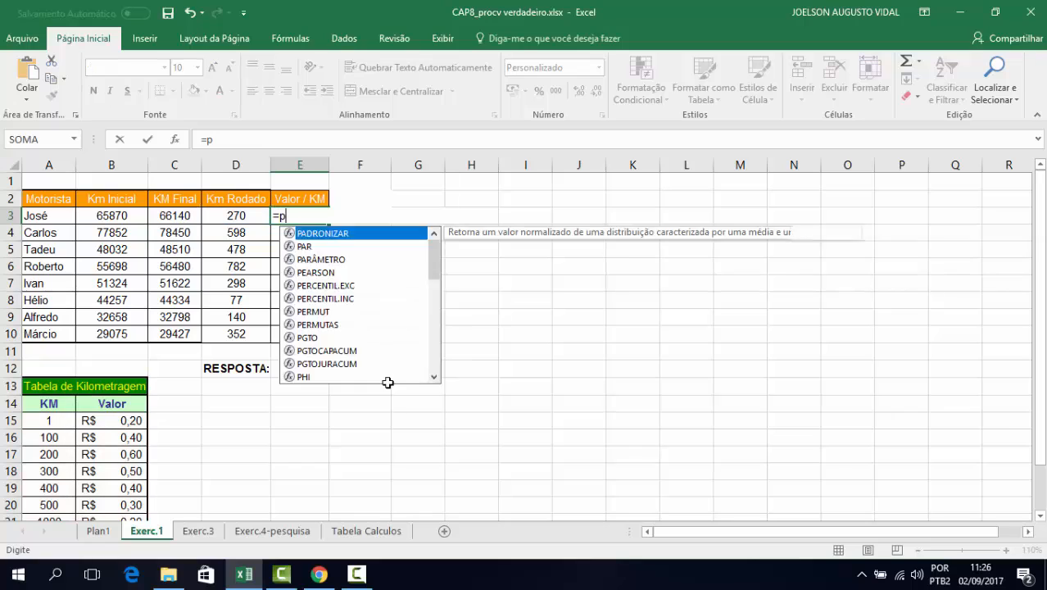
key(BackSpace)
key(BackSpace)
text(v)
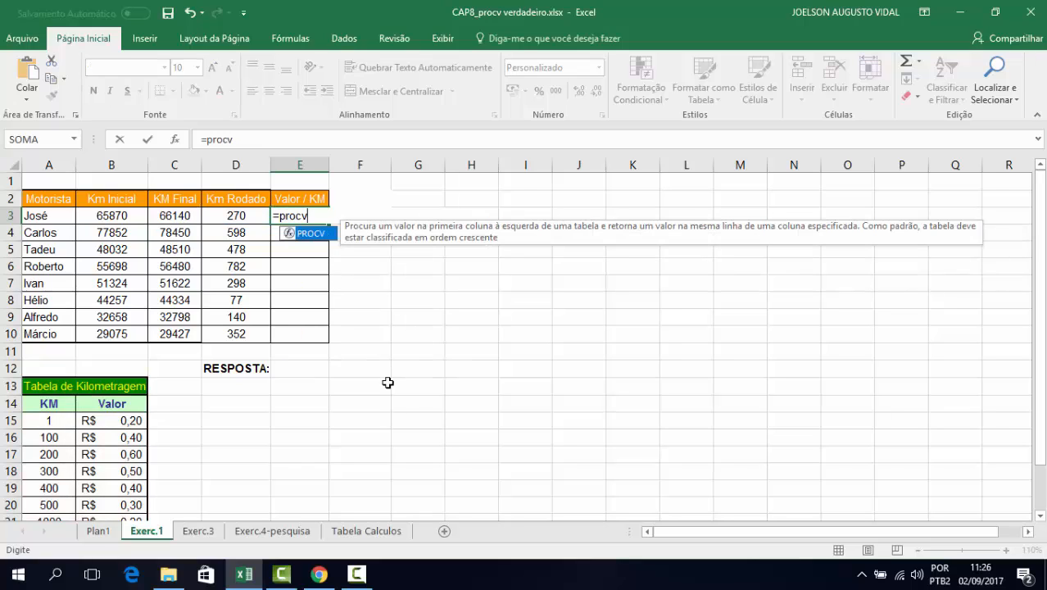
double_click(290, 233)
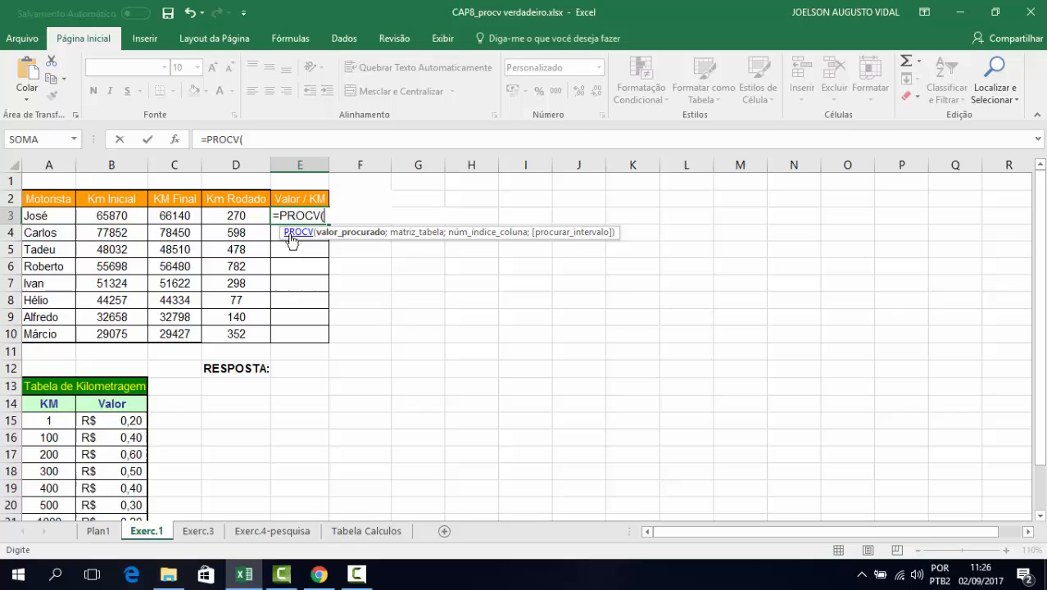
click(235, 216)
text(;)
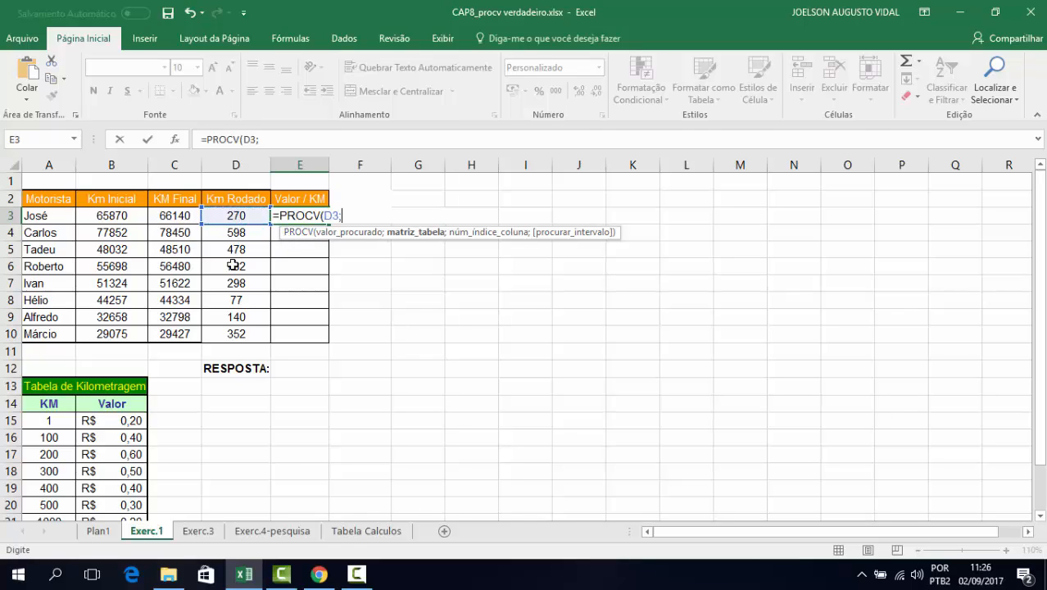
- Set the PROCV table range to the Tabela de Kilometragem cells A13:B21, locked as the absolute reference $A$13:$B$21
scroll(275, 464, down, 1)
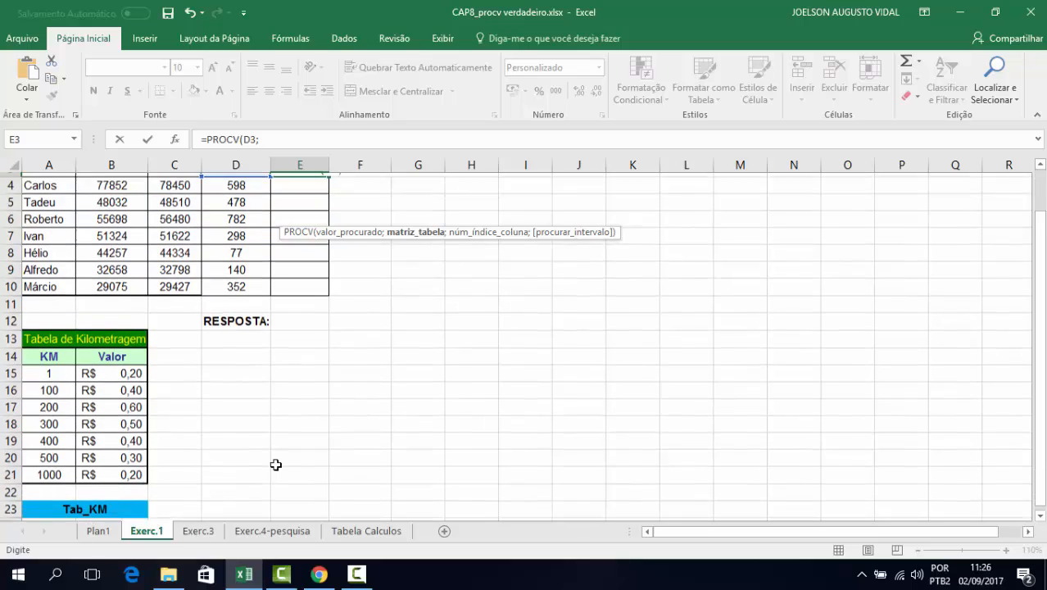
drag(41, 336, 102, 470)
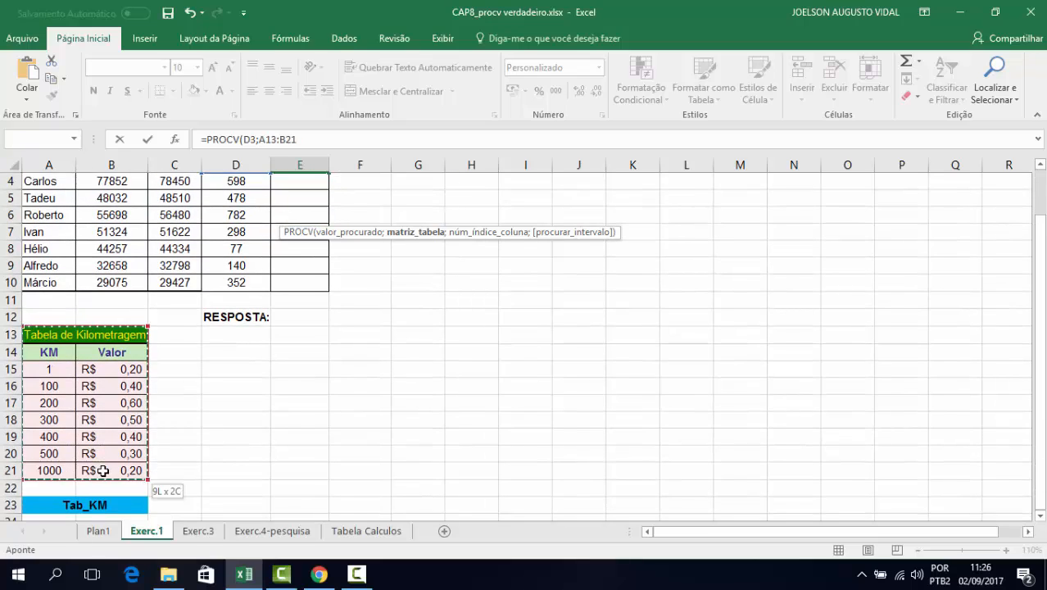
scroll(455, 494, up, 1)
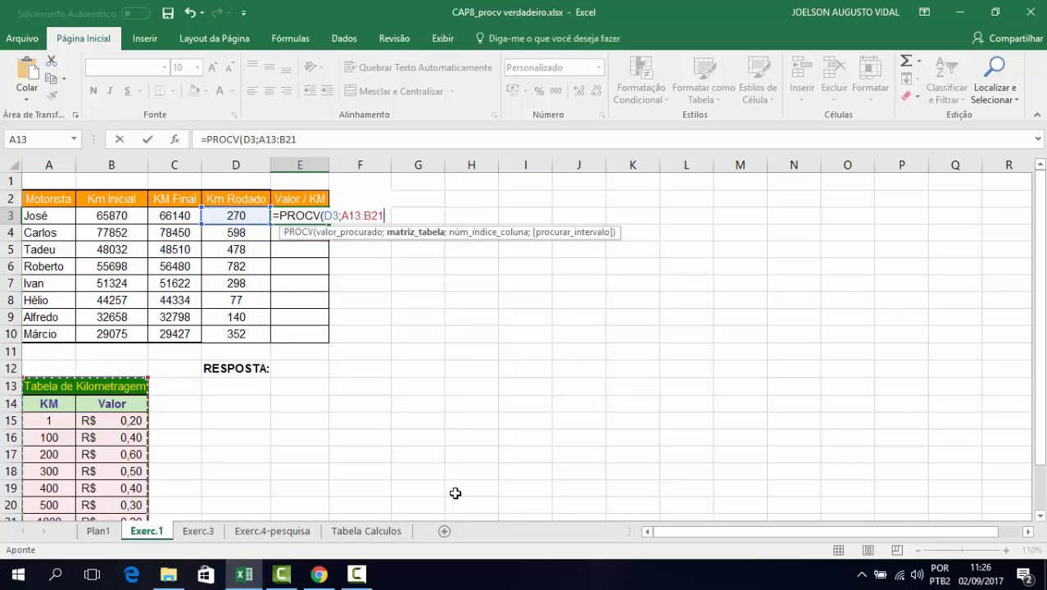
key(F4)
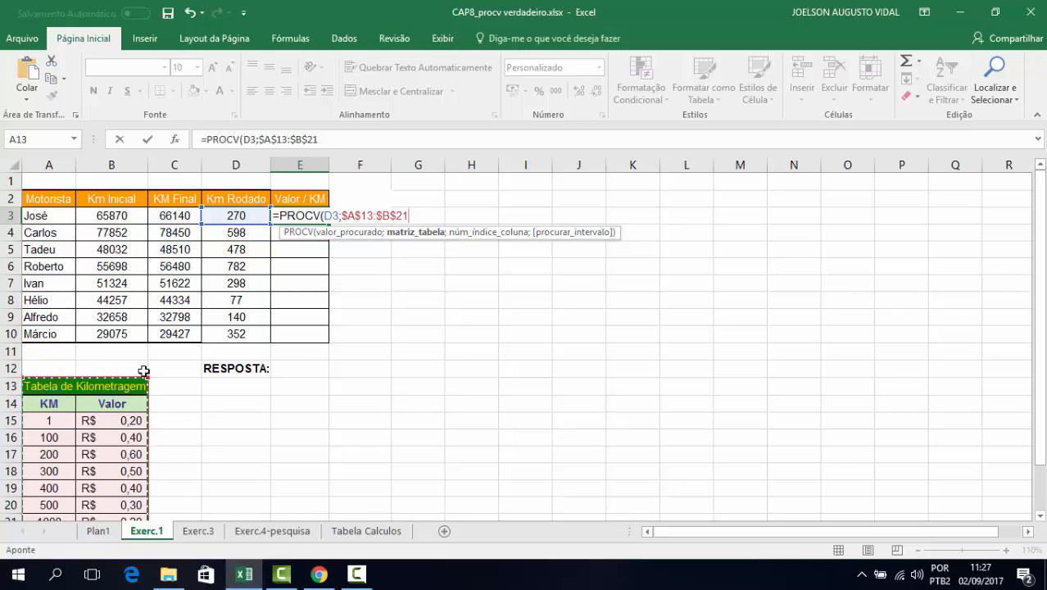
scroll(196, 455, down, 1)
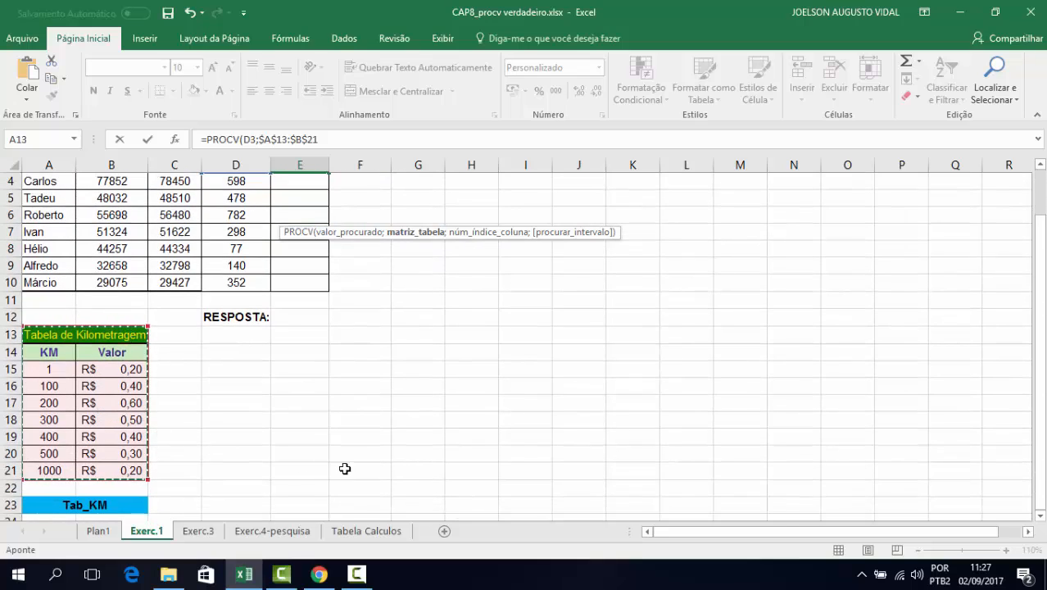
scroll(390, 487, up, 1)
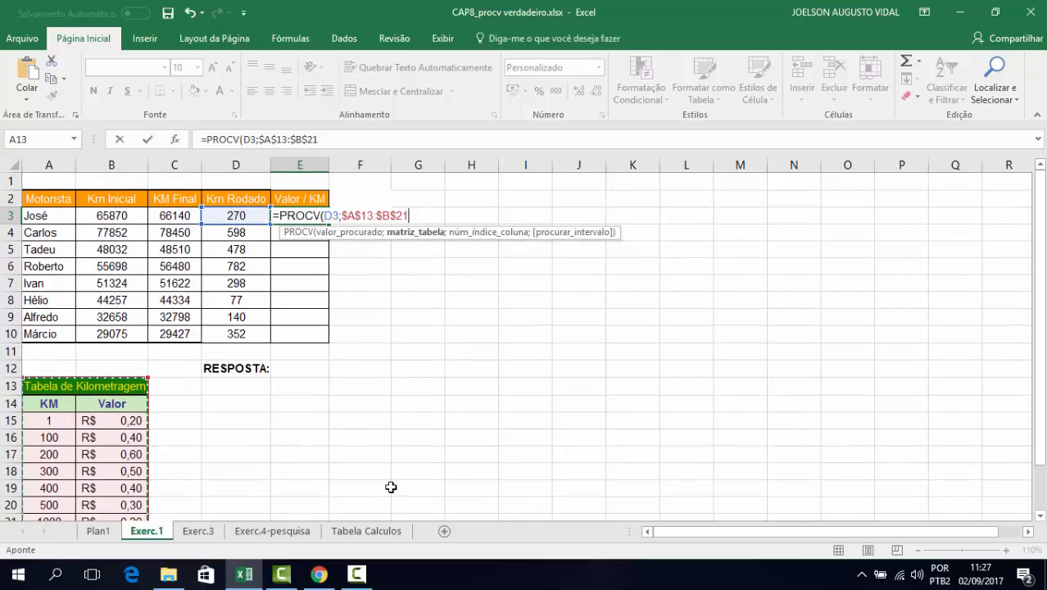
- Complete the E3 formula with column index 2 and VERDADEIRO, and fill it down through E10
text(;)
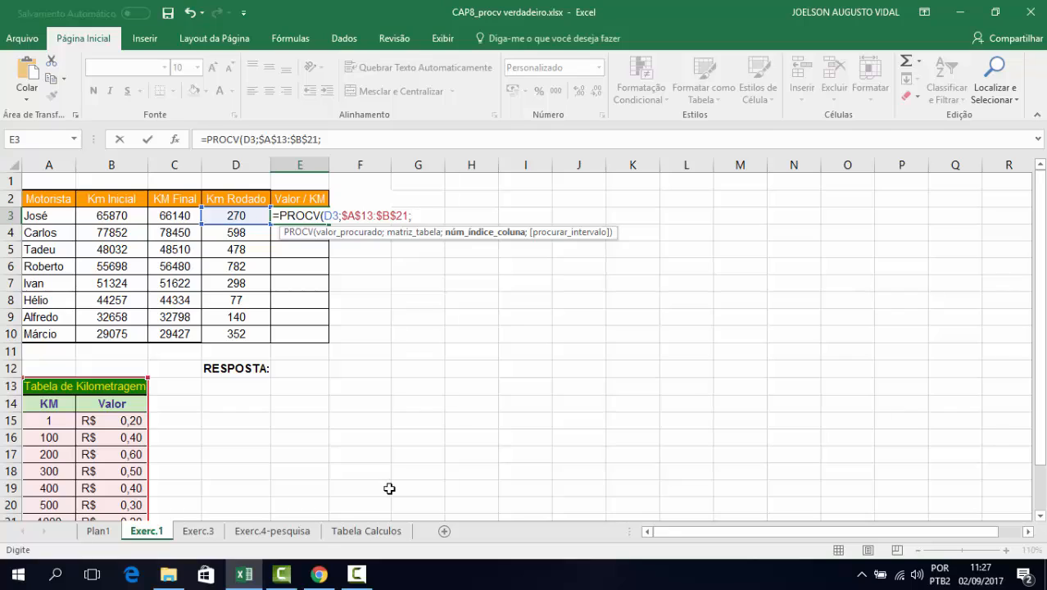
text(2;)
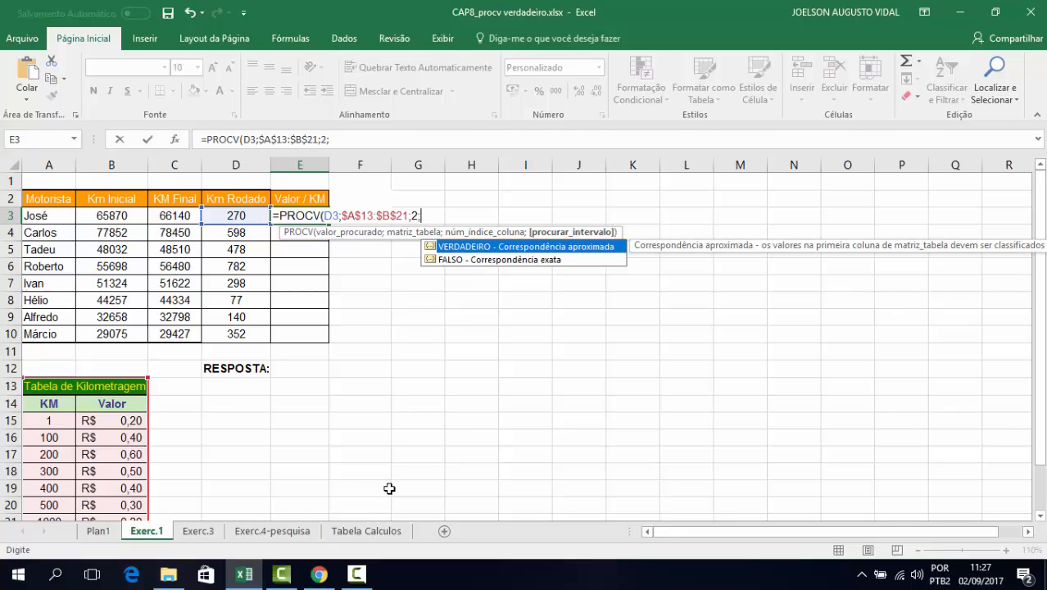
double_click(498, 248)
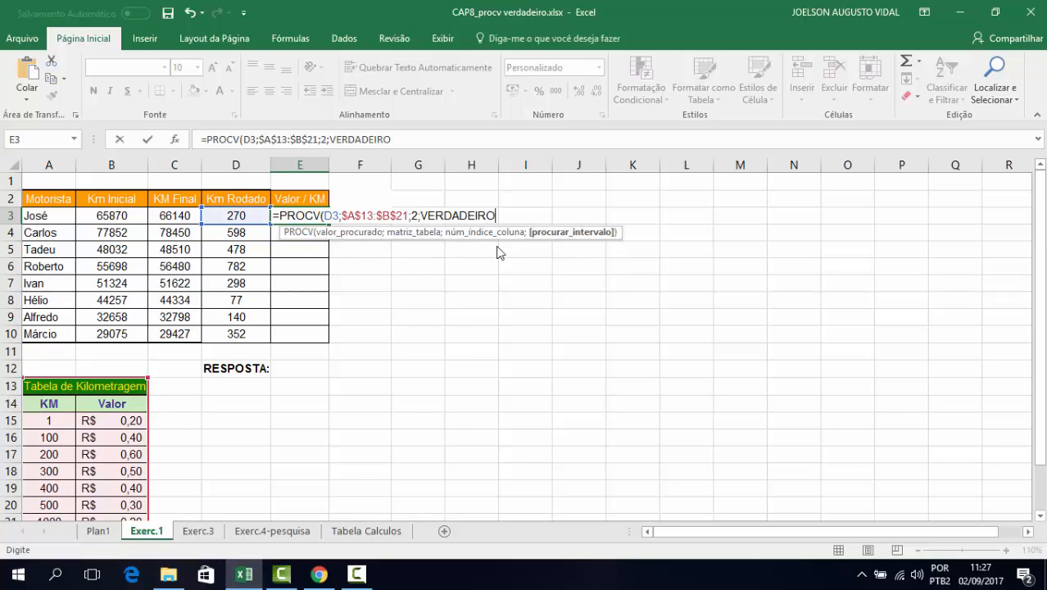
key(Return)
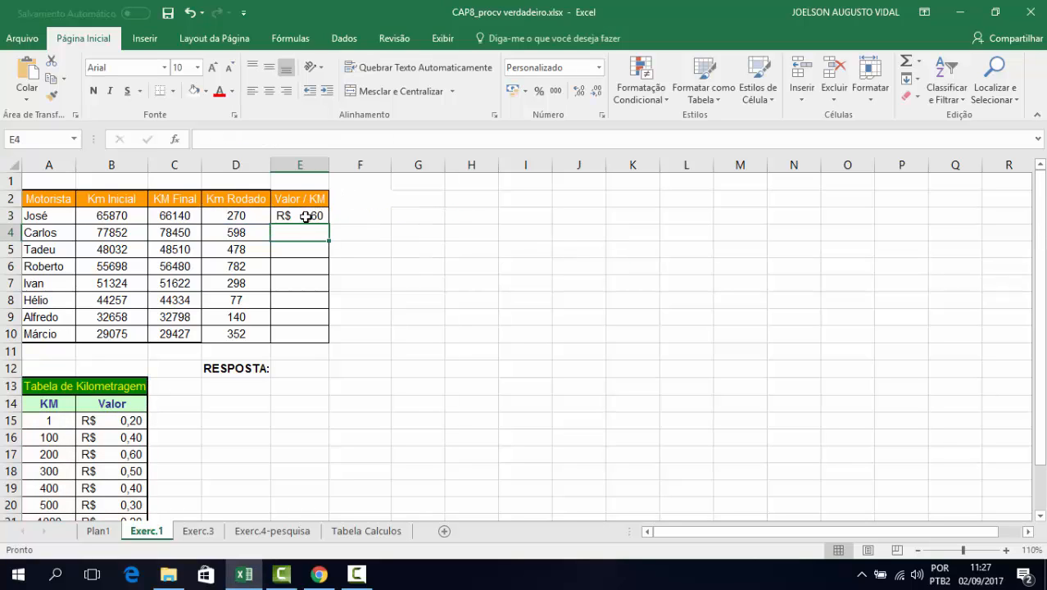
click(305, 215)
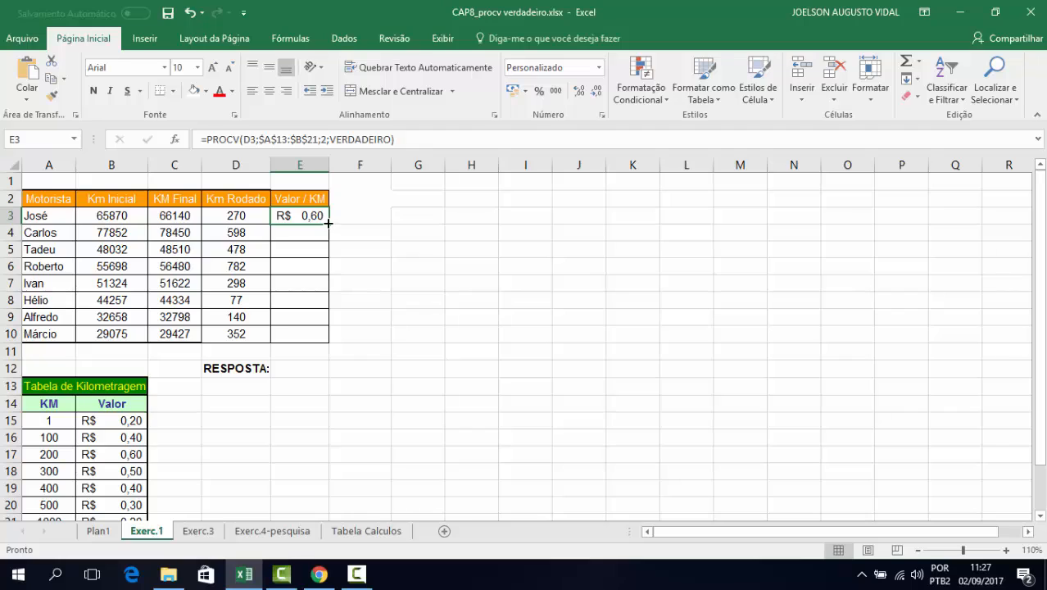
double_click(327, 222)
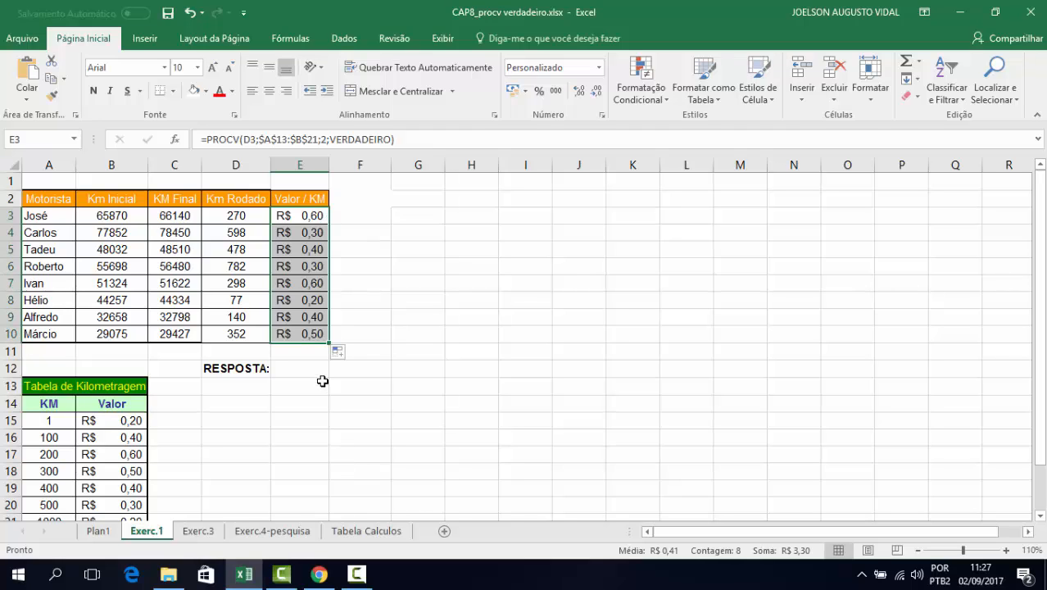
- Review the filled Valor / KM column against the Tabela de Kilometragem and the cells A22:B26 below it
scroll(323, 381, down, 1)
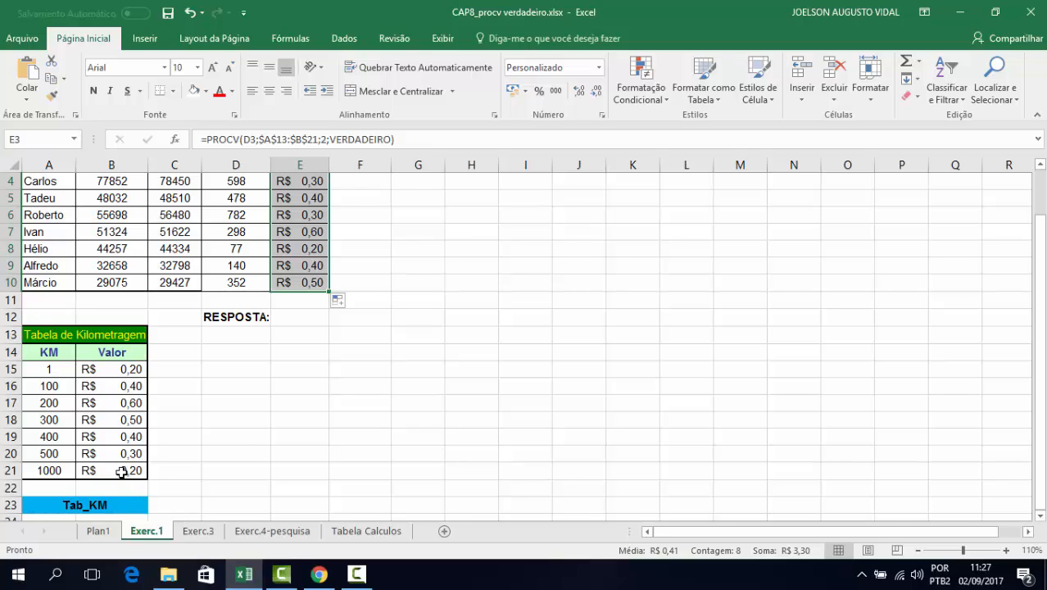
scroll(121, 472, down, 1)
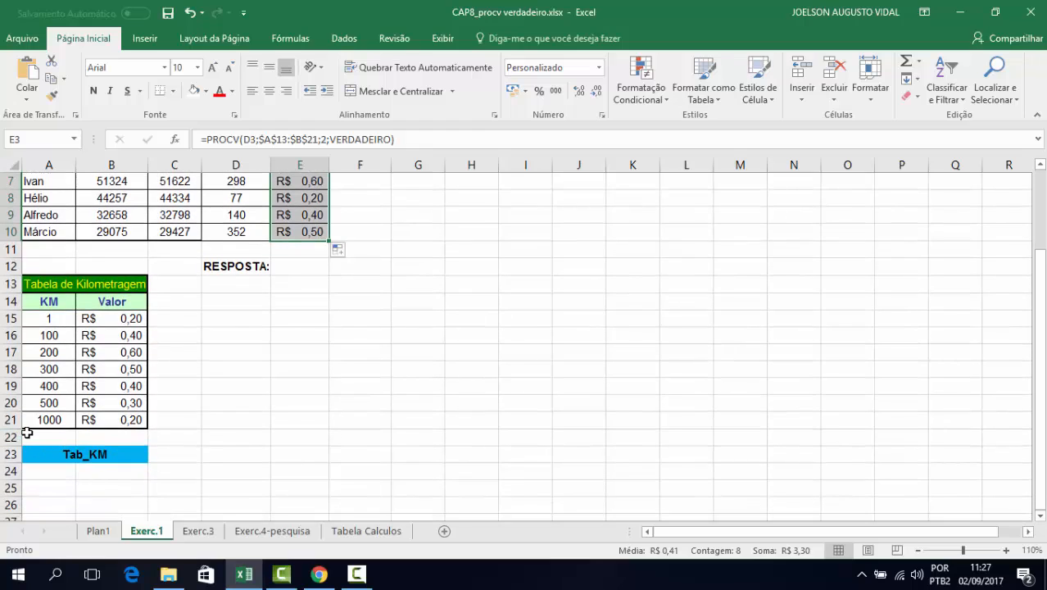
drag(29, 435, 119, 507)
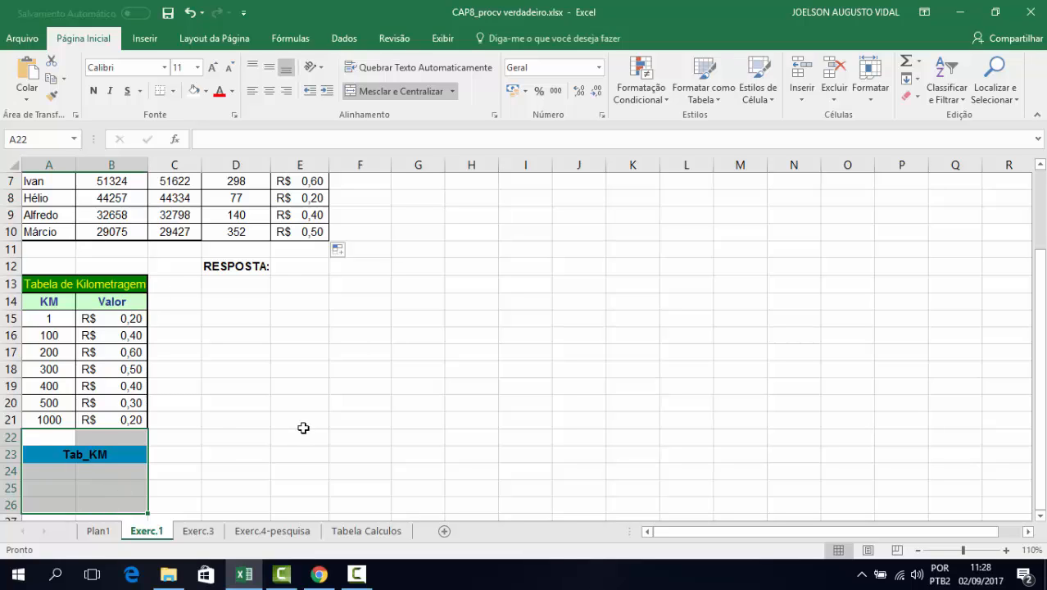
scroll(352, 446, up, 2)
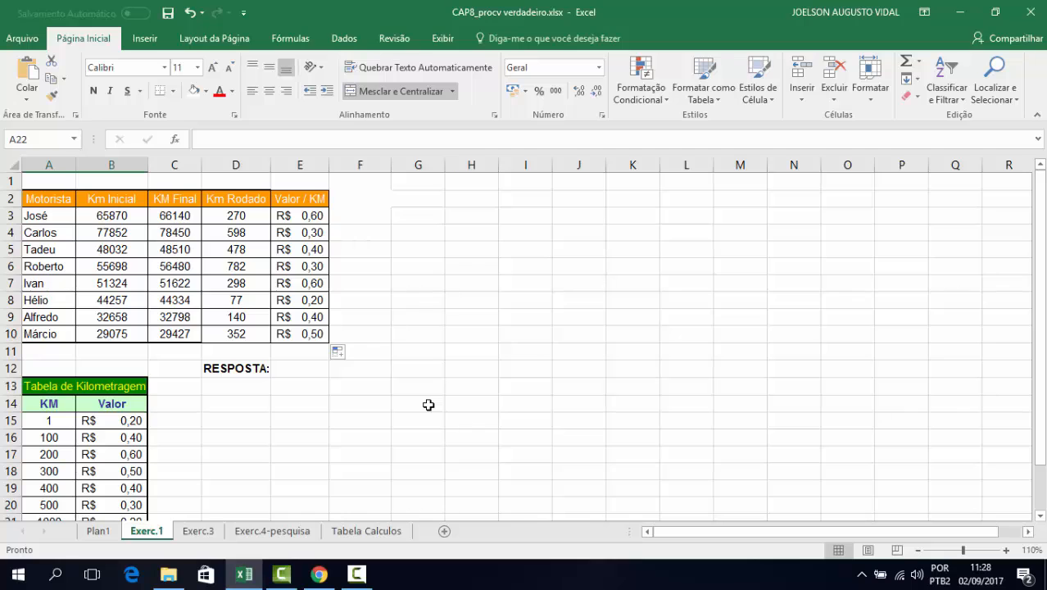
scroll(428, 404, down, 1)
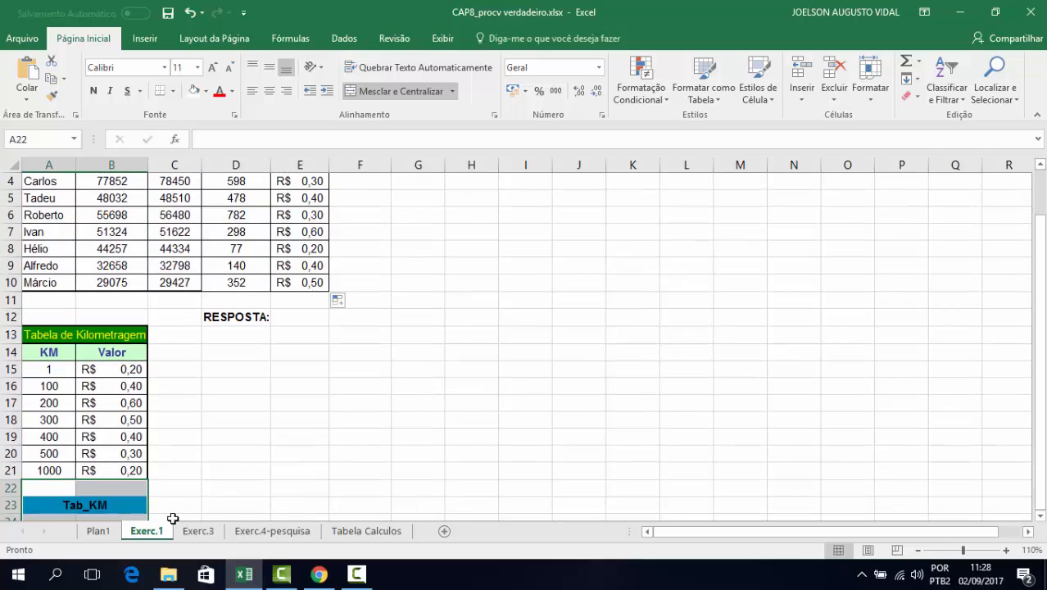
- Open the Exerc.3 sheet and examine the Preço por m³ and Taxa de Entrega tables and the comment on the Preço header
click(199, 532)
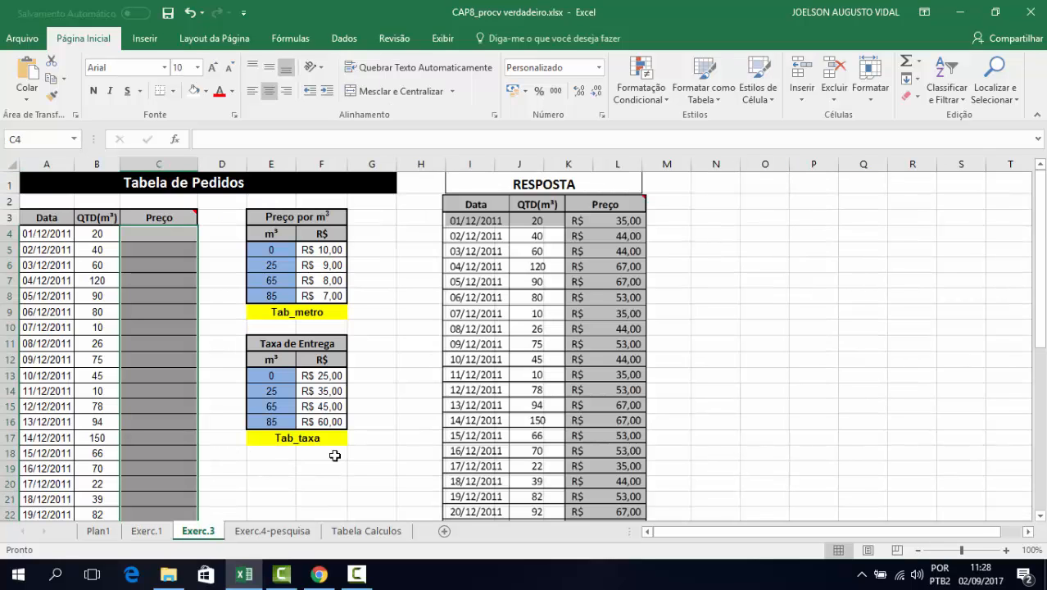
click(166, 234)
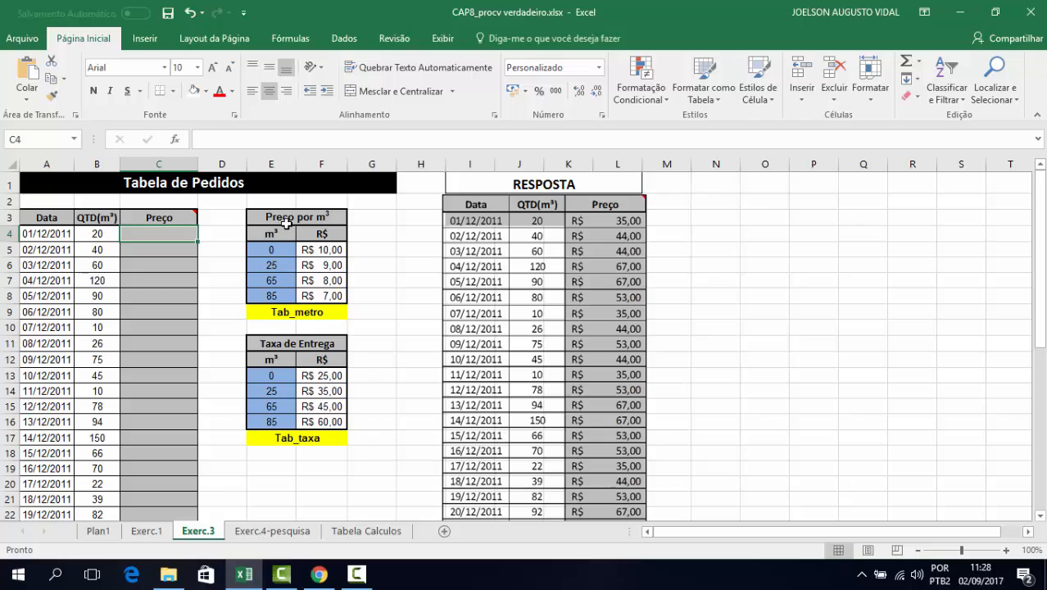
drag(283, 216, 281, 436)
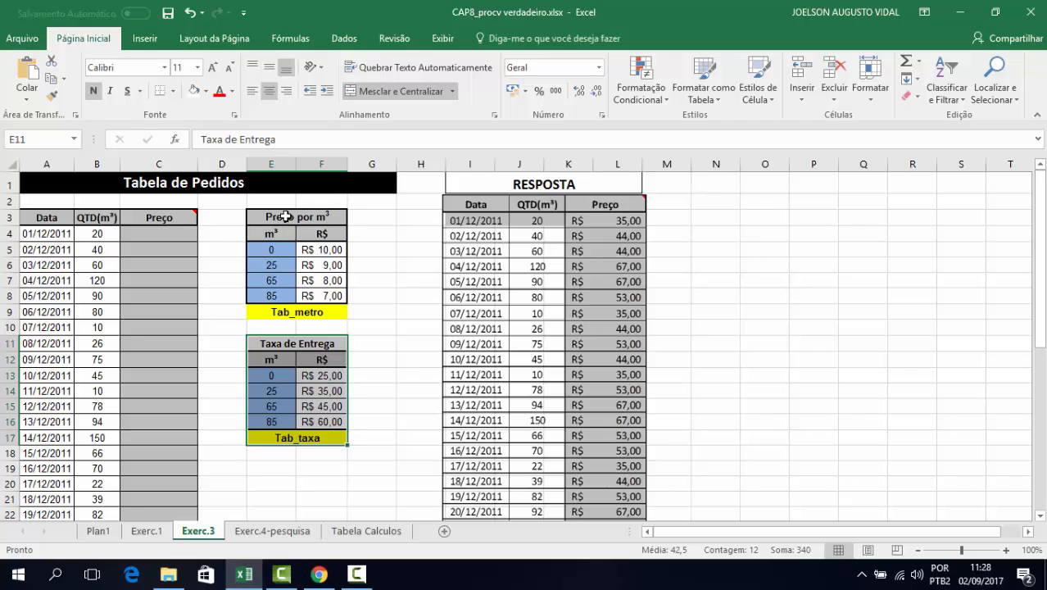
drag(285, 216, 287, 436)
mouse_move(195, 212)
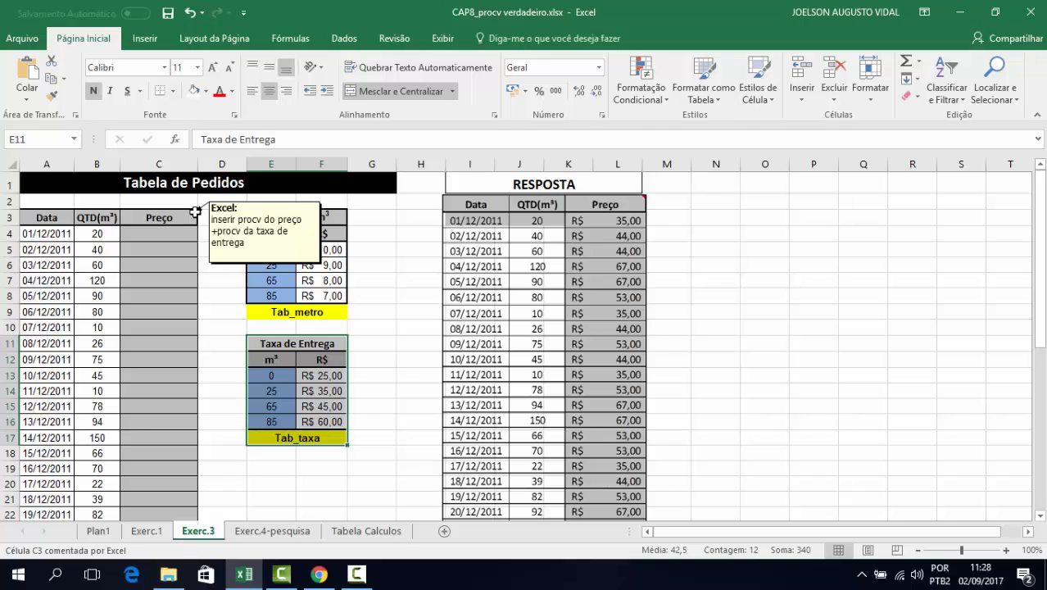
click(157, 238)
click(329, 257)
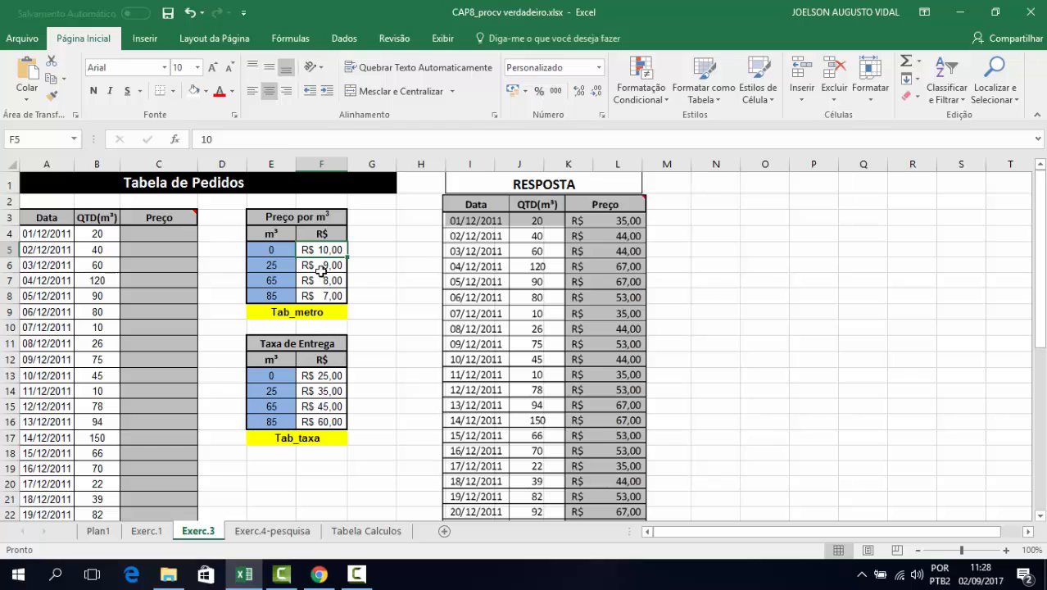
click(325, 377)
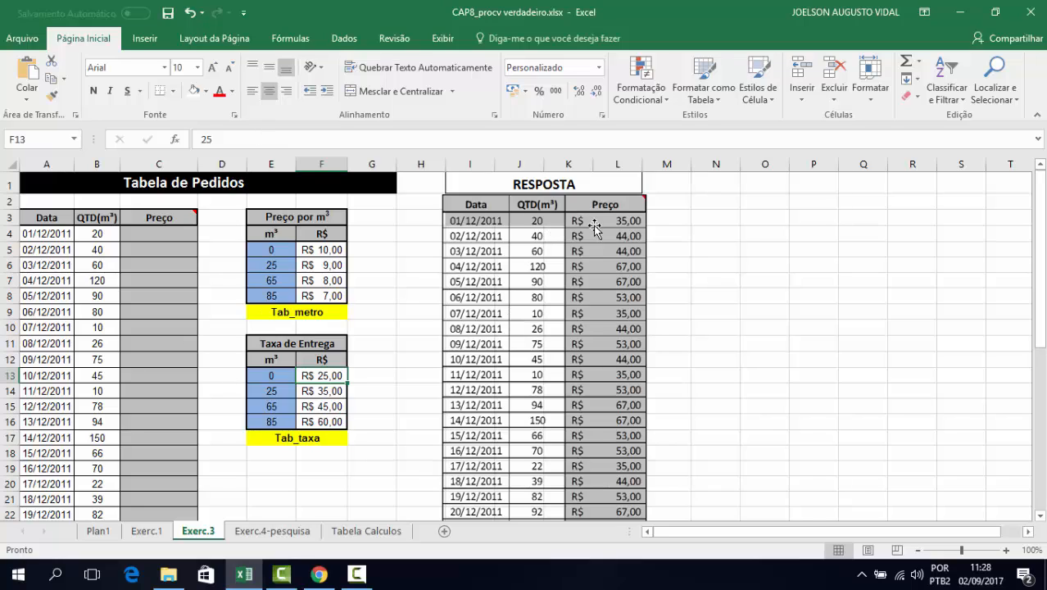
- Start a PROCV formula in Preço cell C4 with the quantity in B4 as the lookup value
click(158, 234)
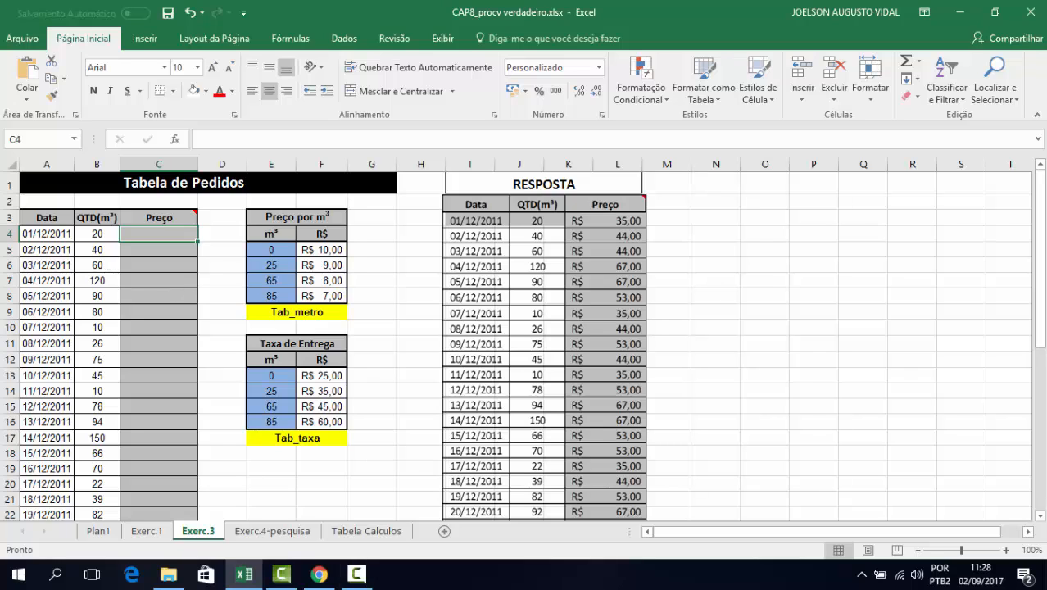
text(=prouc)
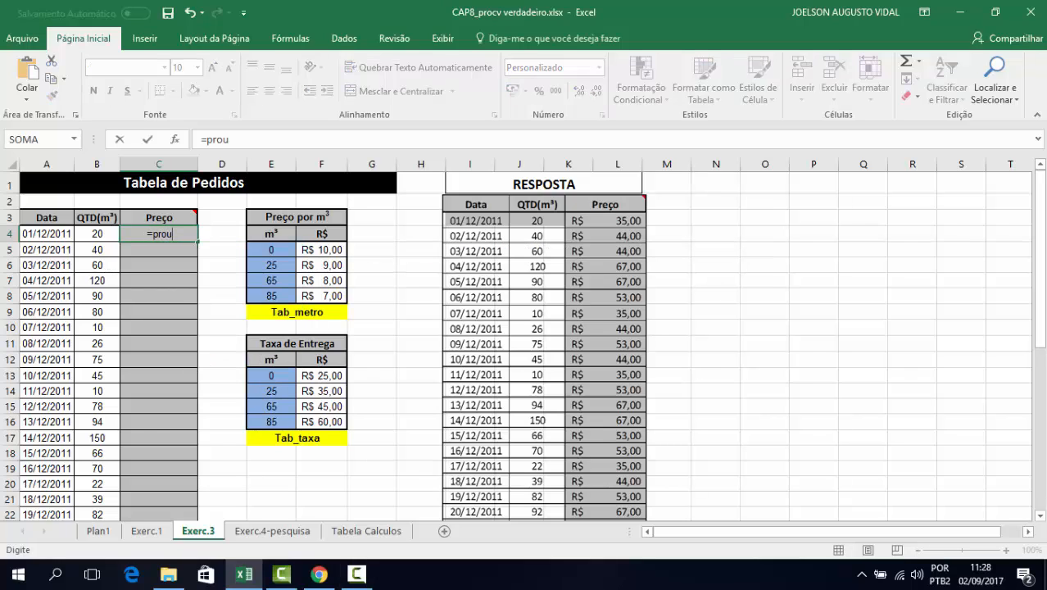
key(BackSpace)
text(cv)
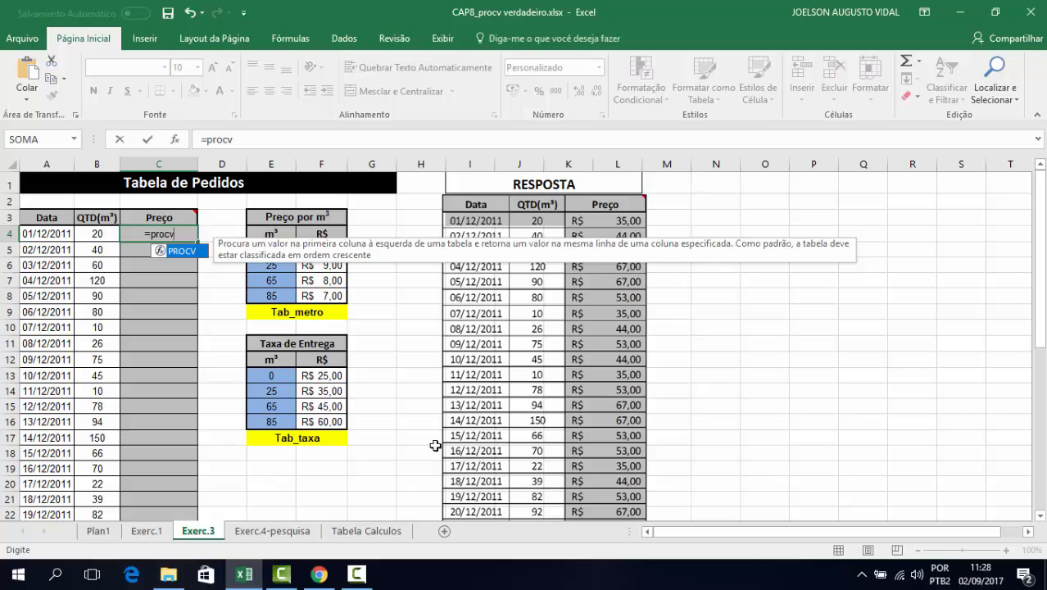
double_click(163, 251)
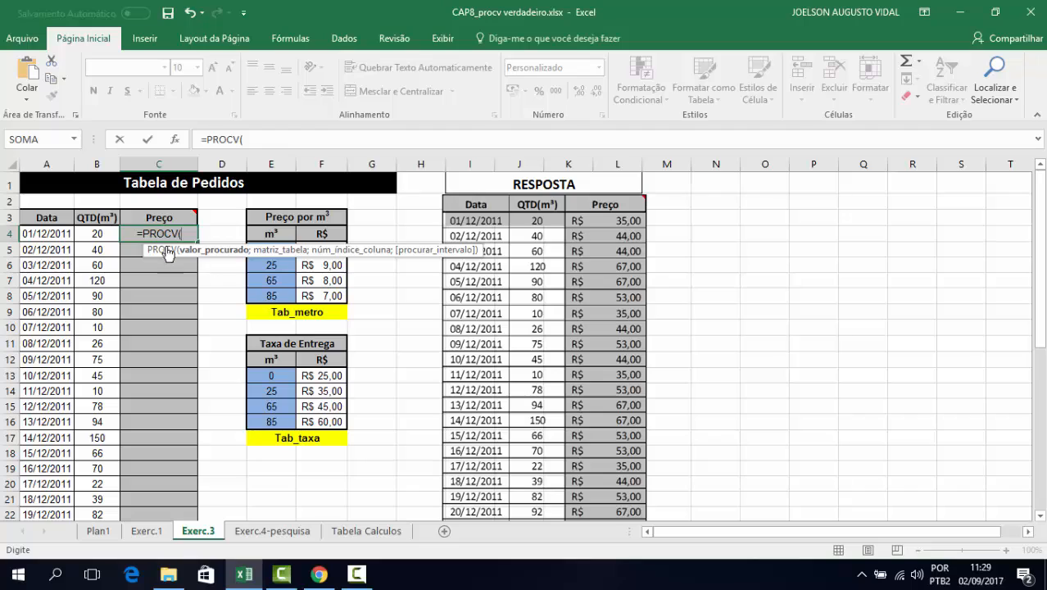
click(93, 232)
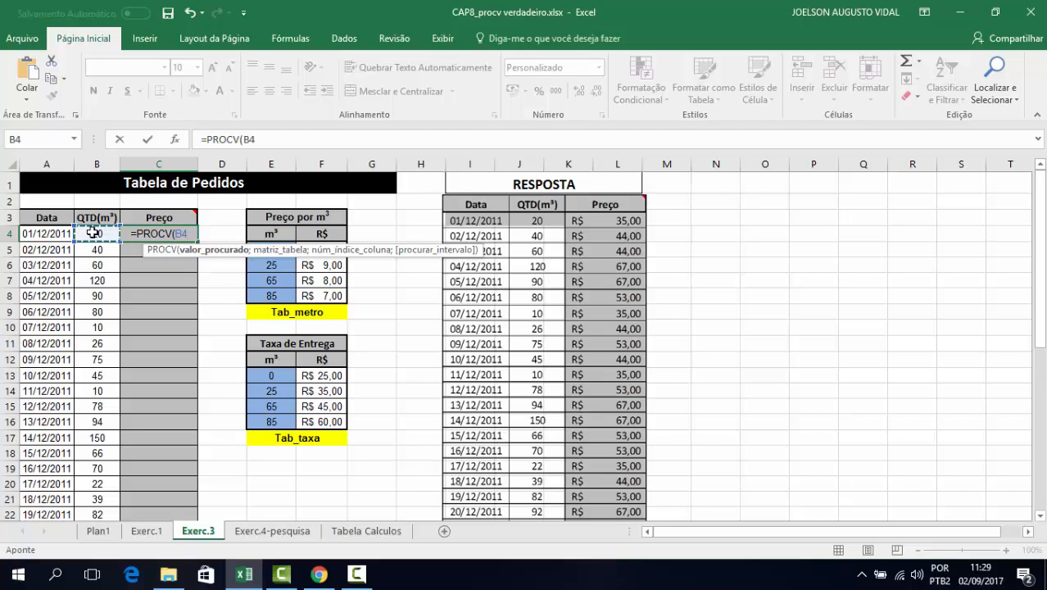
text(;)
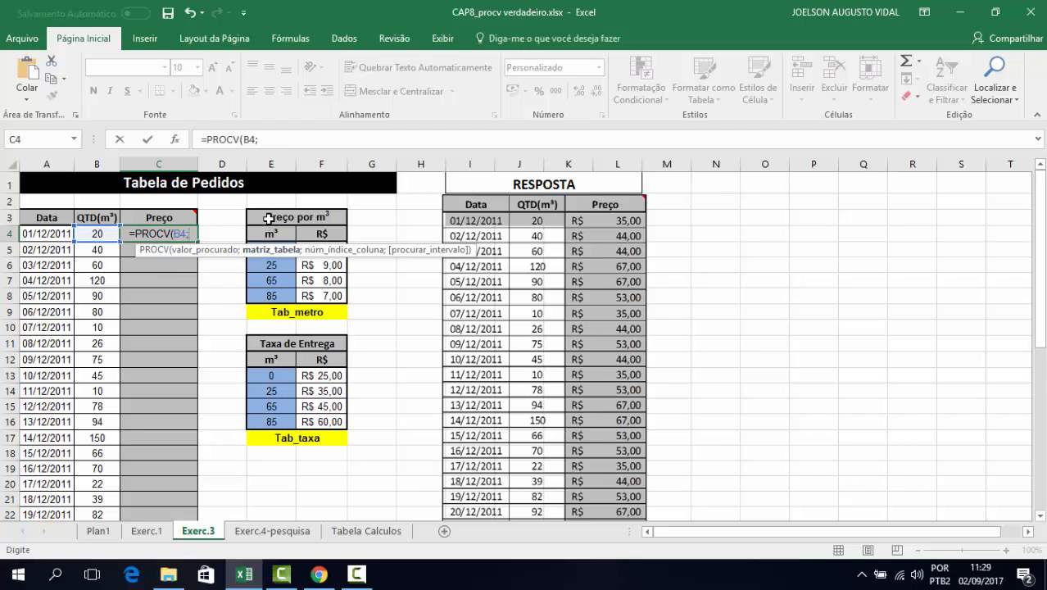
- Complete the C4 PROCV with the Preço por m³ table locked as $E$3:$F$8, column index 2 and VERDADEIRO
drag(268, 217, 317, 298)
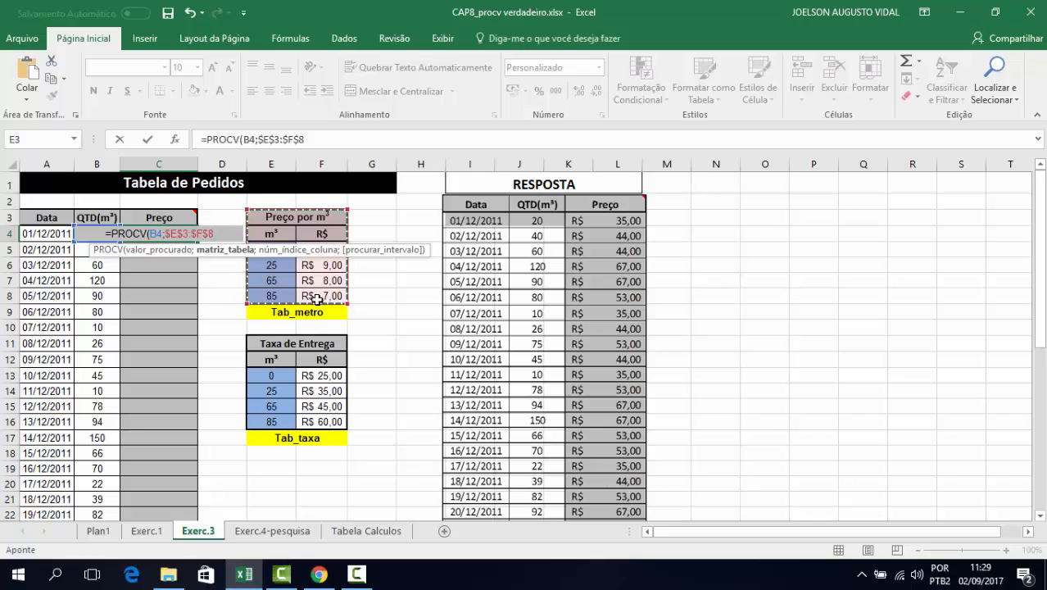
key(F4)
text(;)
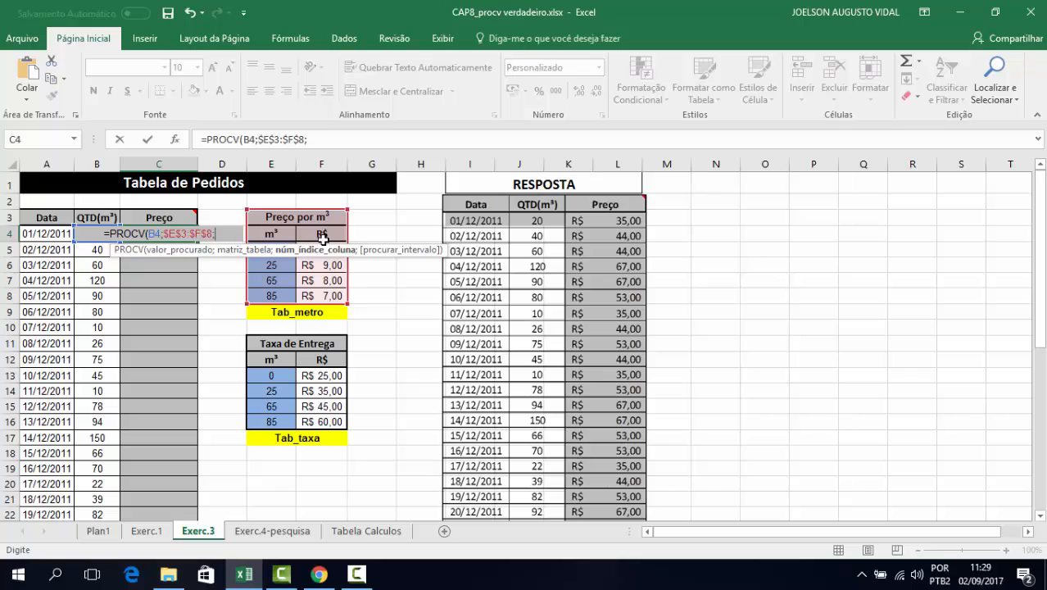
text(2)
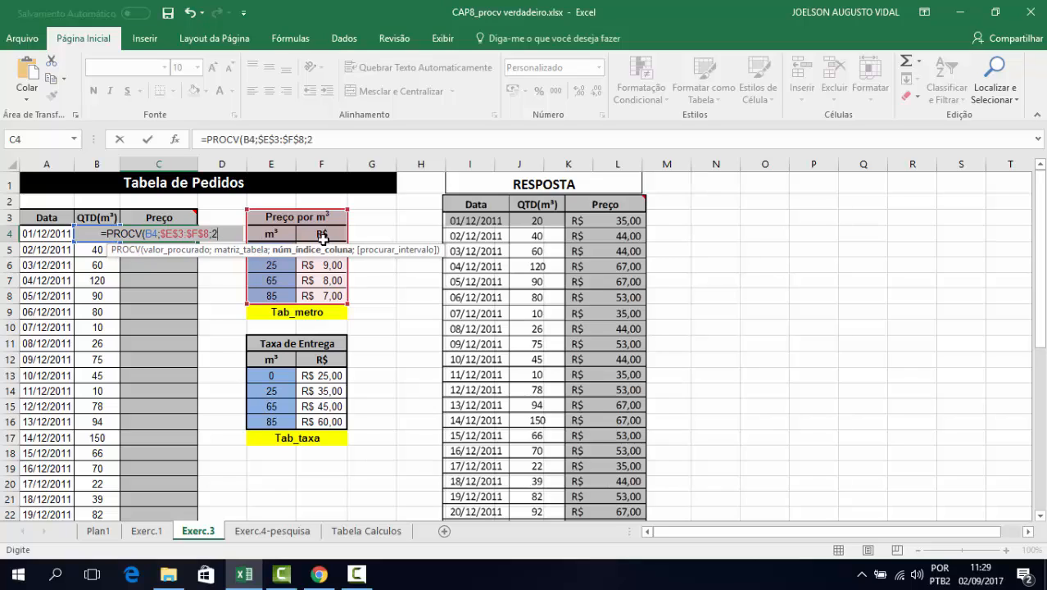
text(;)
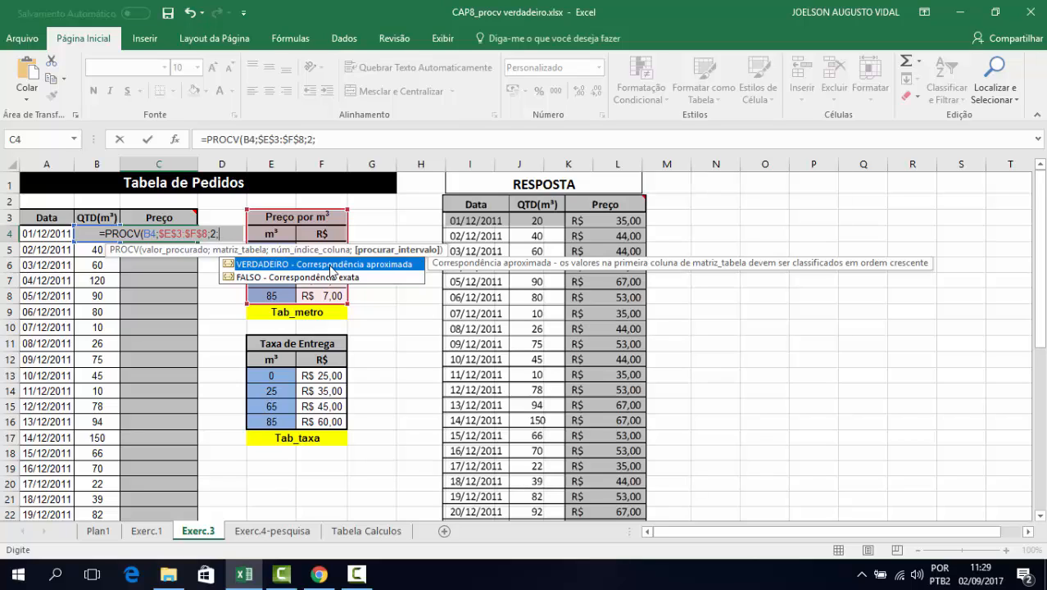
double_click(331, 267)
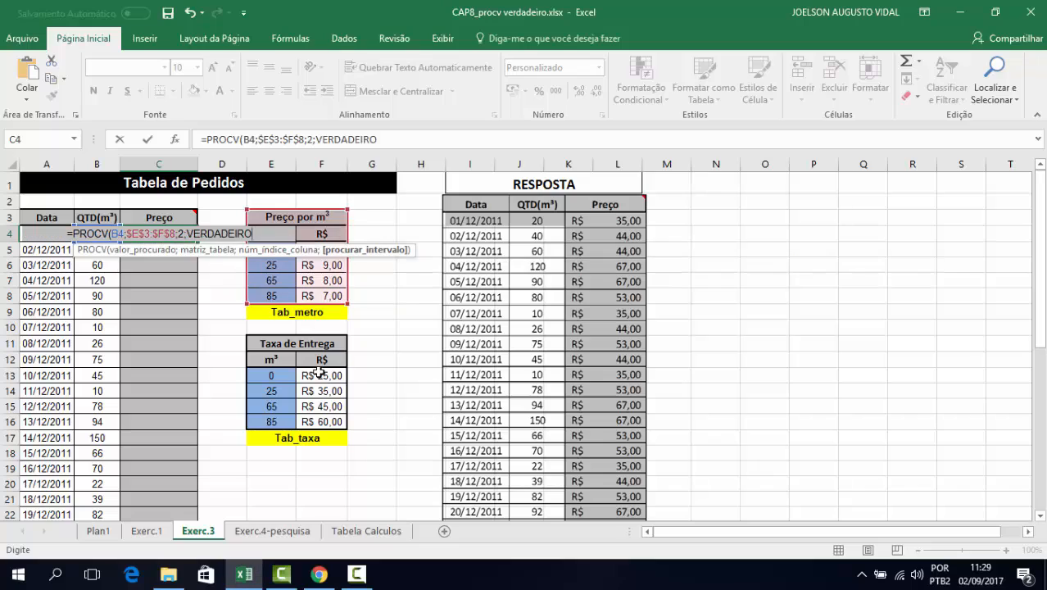
key(Return)
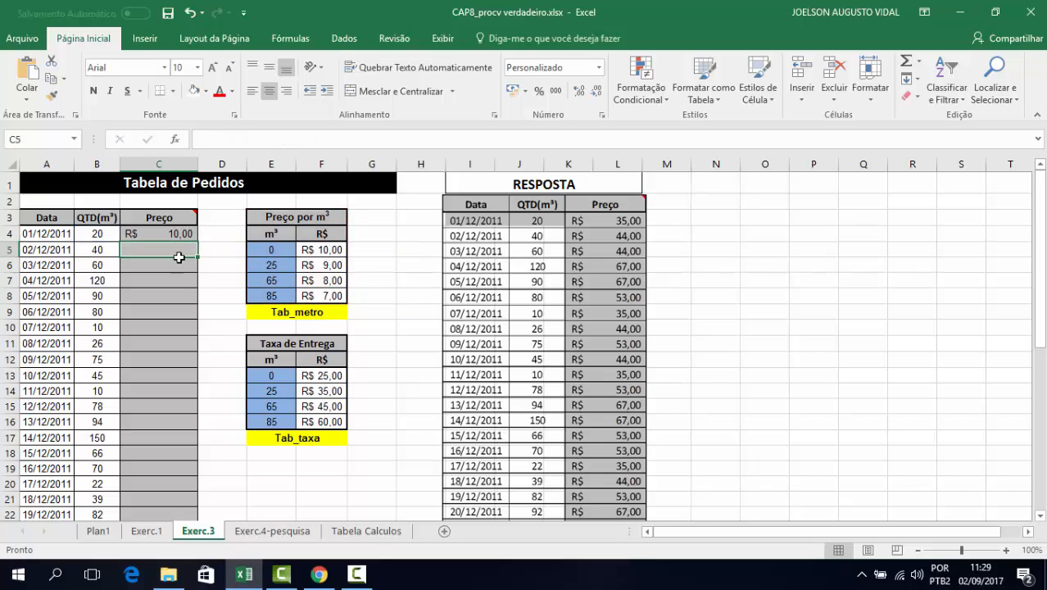
- Extend the C4 formula by adding a second PROCV that also looks up the quantity in B4
click(154, 233)
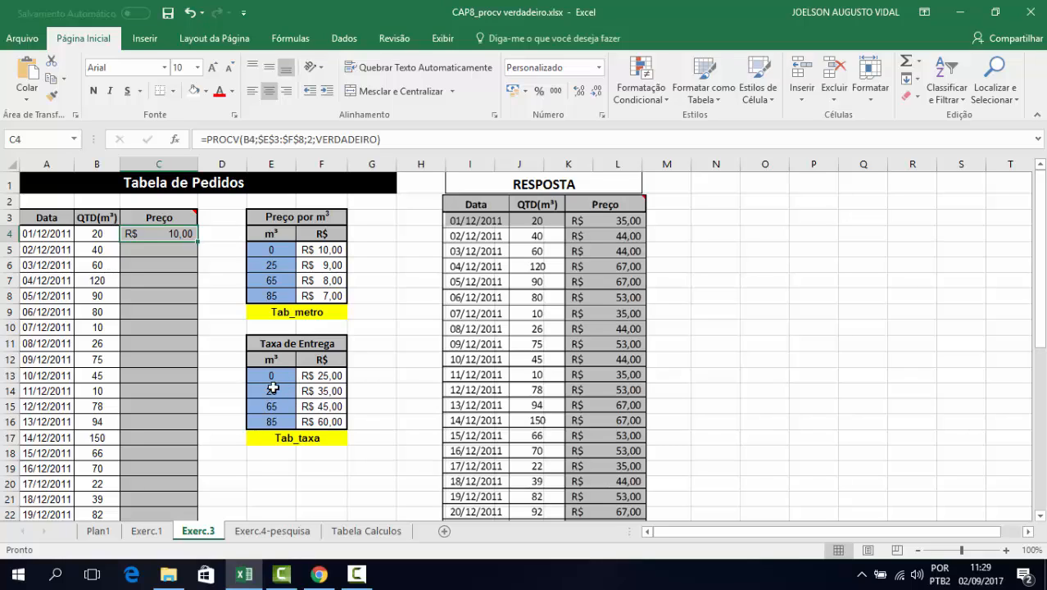
click(402, 142)
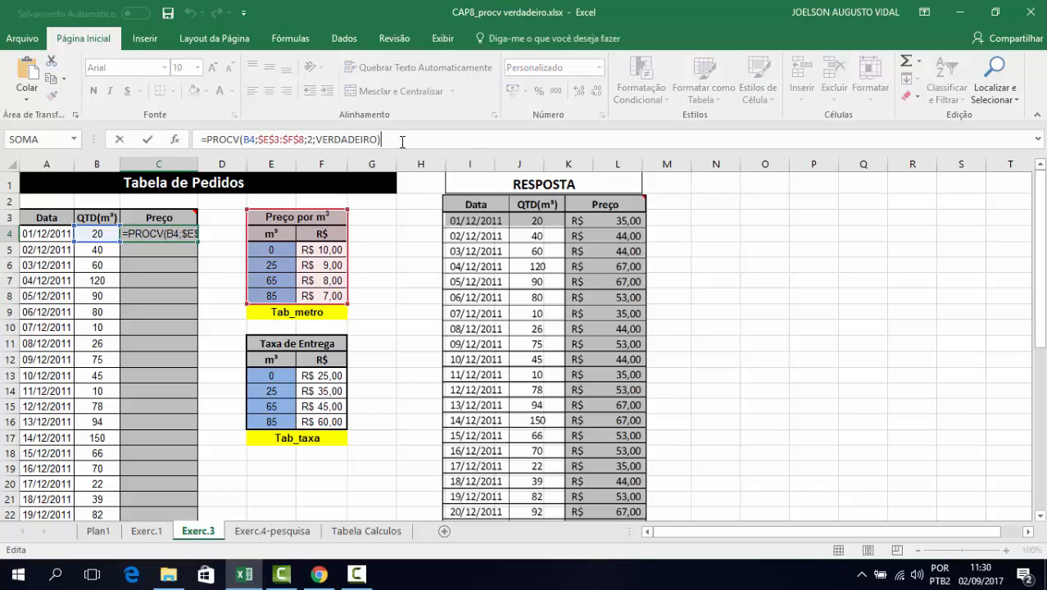
click(402, 142)
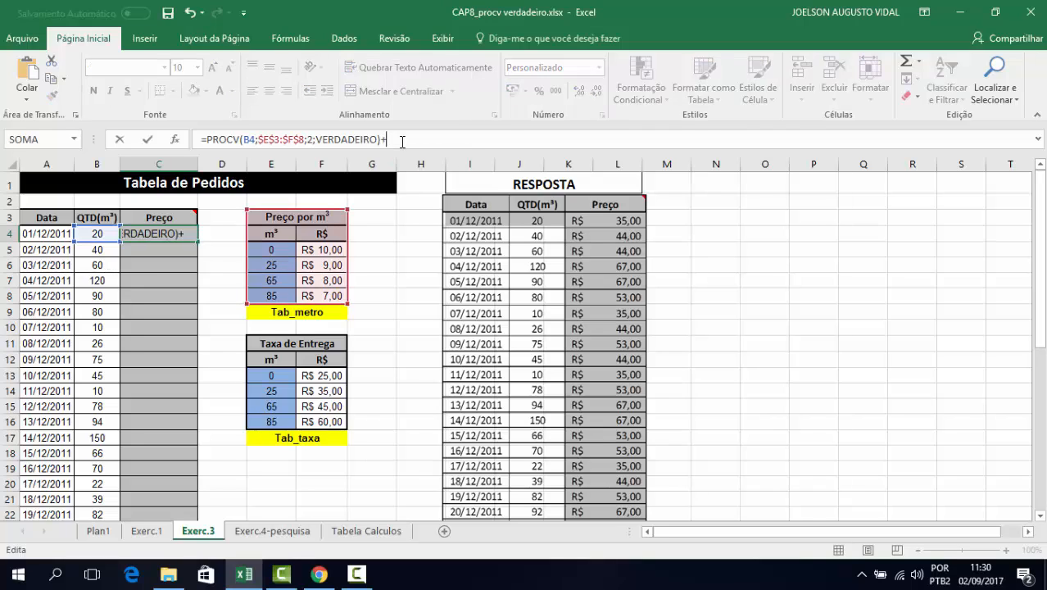
text(+procv)
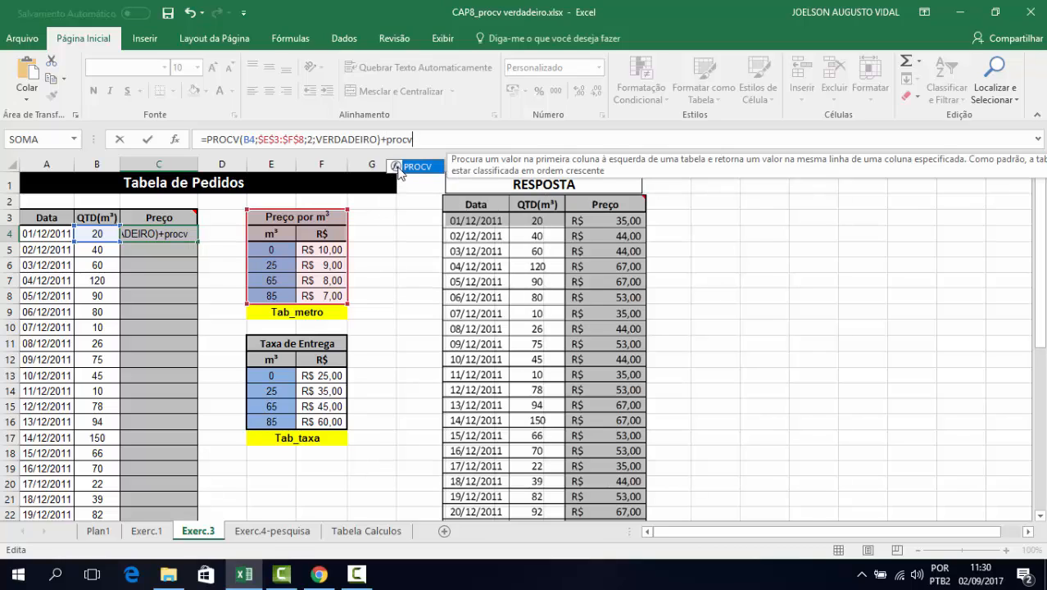
double_click(398, 168)
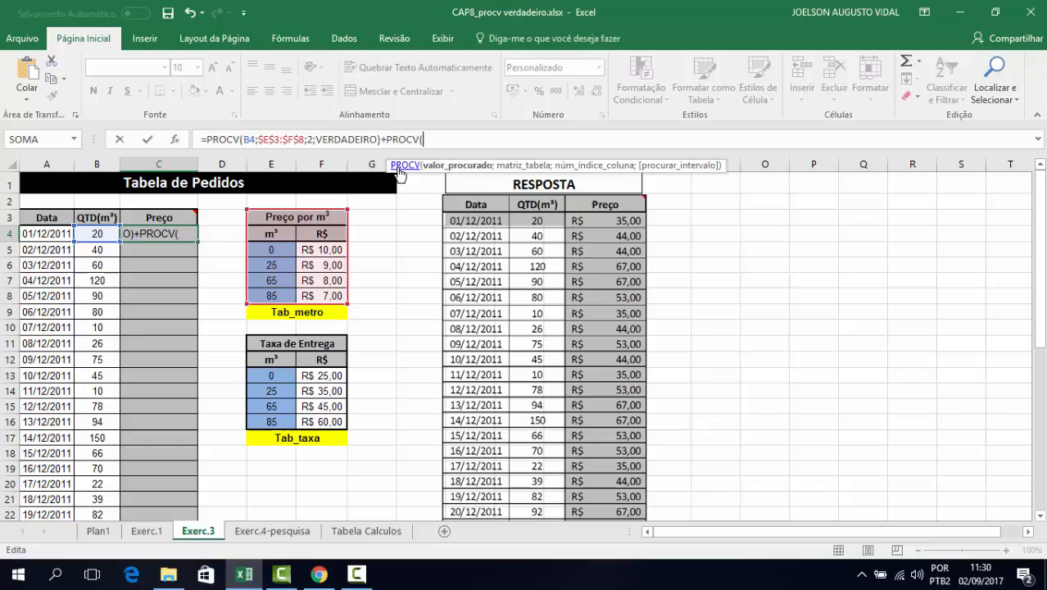
click(97, 235)
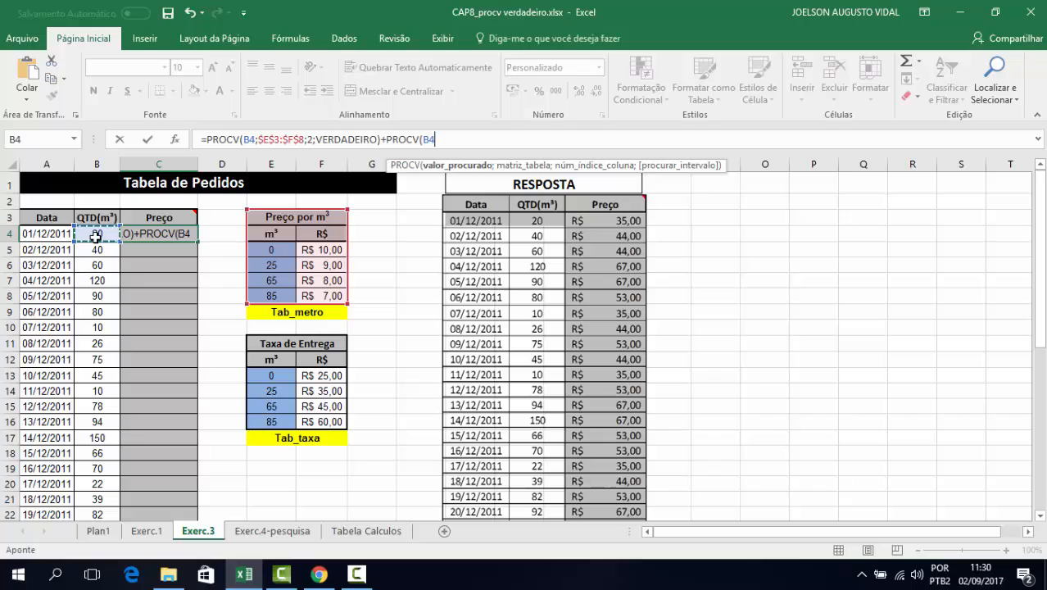
text(;)
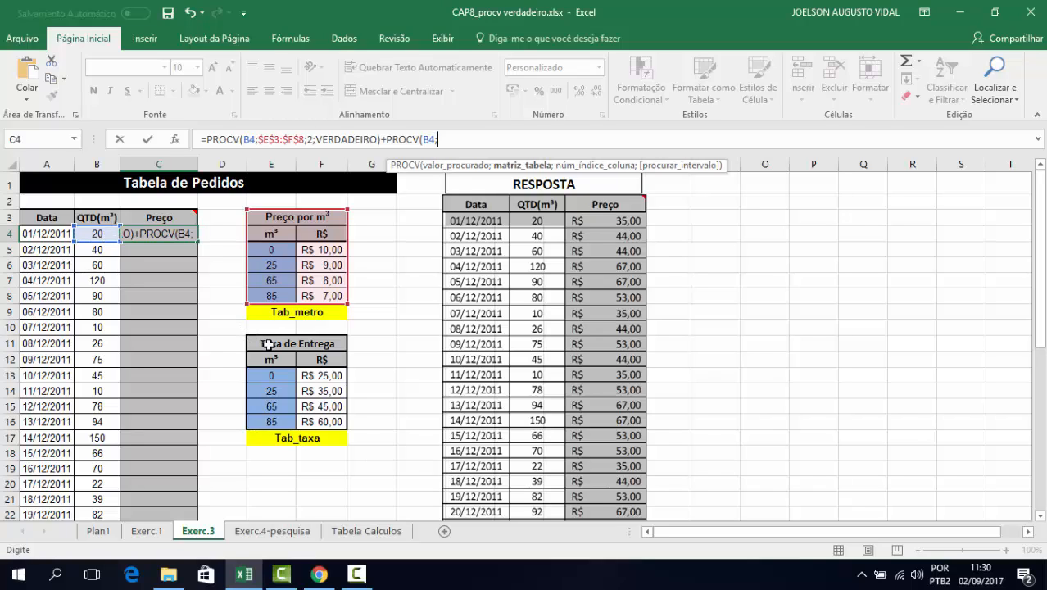
- Complete the second PROCV with the Taxa de Entrega table locked as $E$11:$F$16, column index 2 and VERDADEIRO
drag(268, 345, 309, 418)
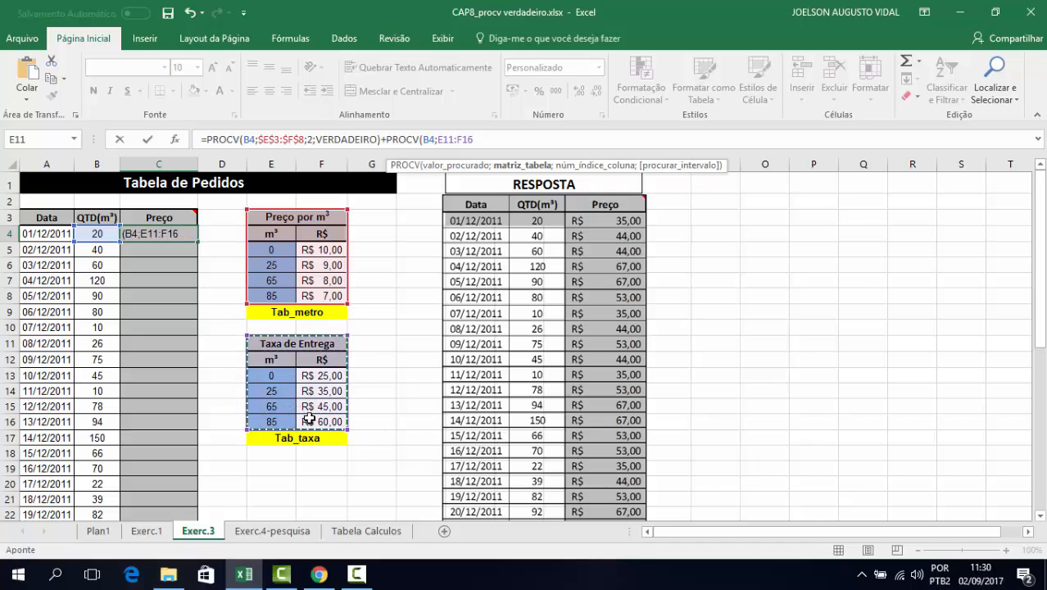
key(F4)
text(;)
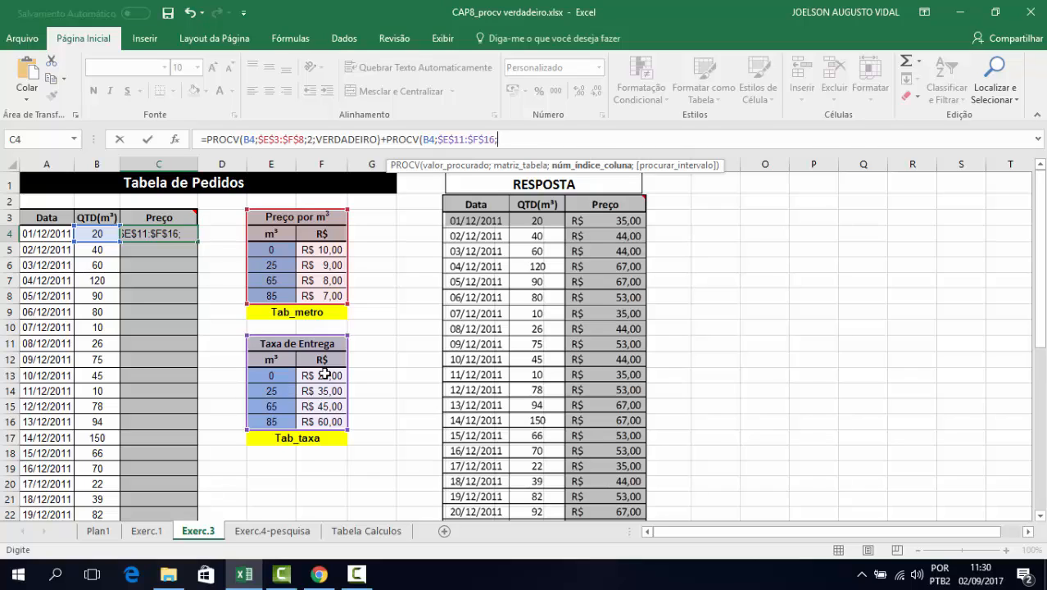
text(;)
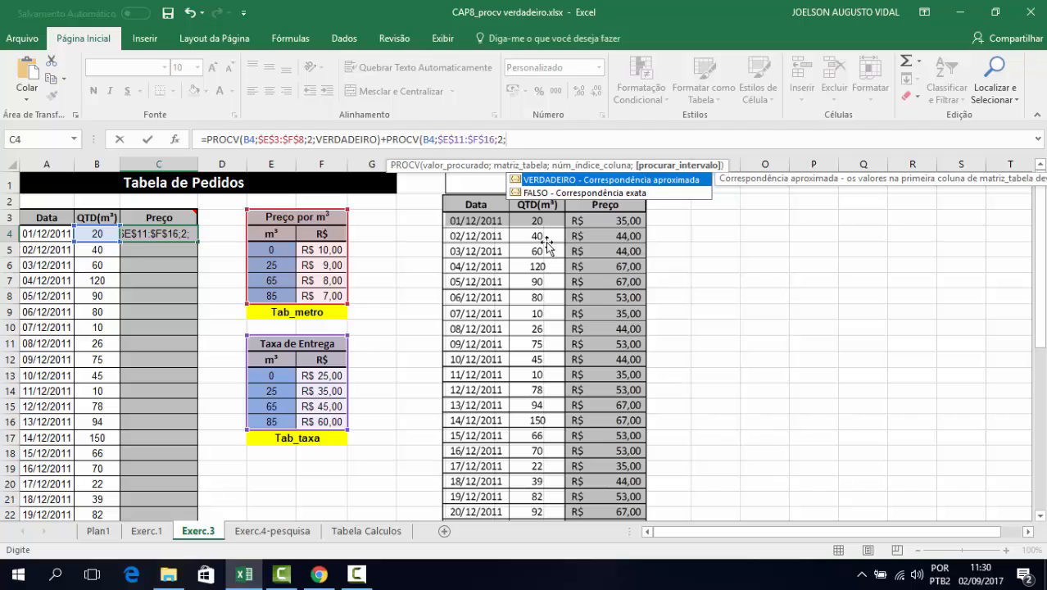
double_click(575, 180)
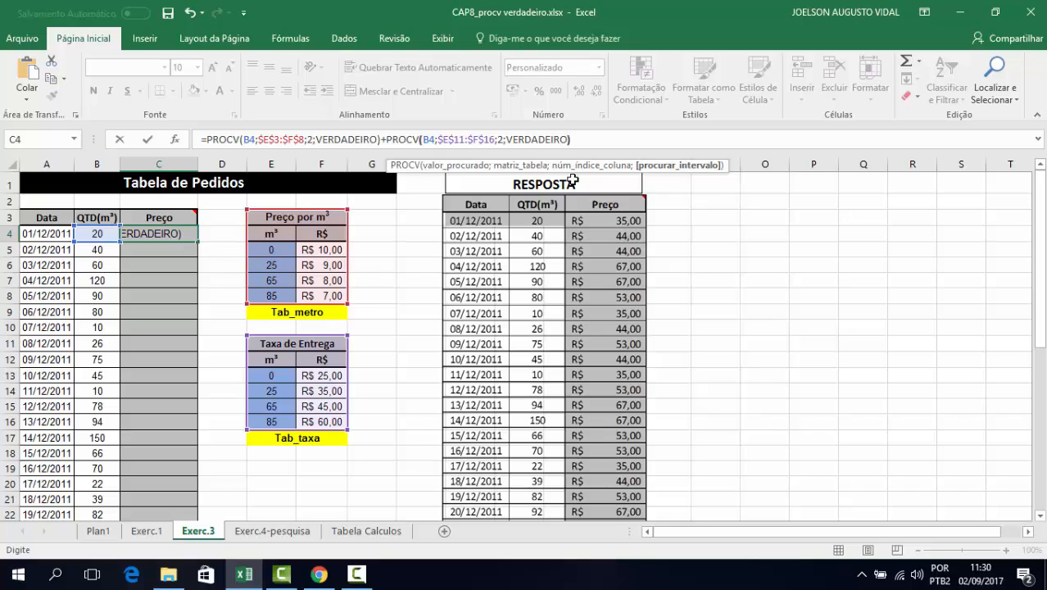
key(Return)
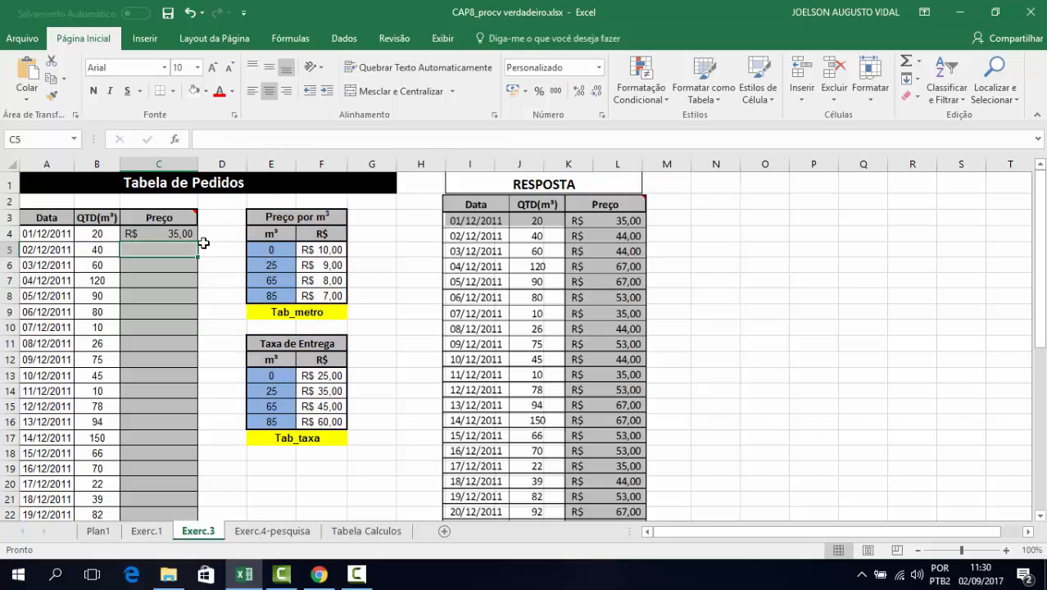
- Fill the C4 formula down the Preço column through C41 and check the prices against the RESPOSTA table
click(167, 234)
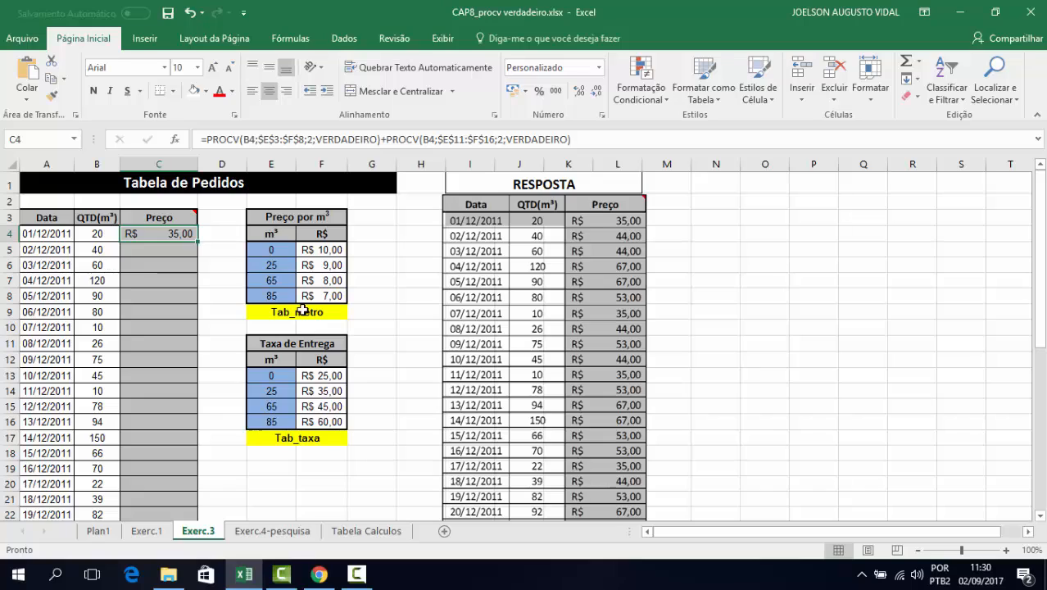
double_click(197, 239)
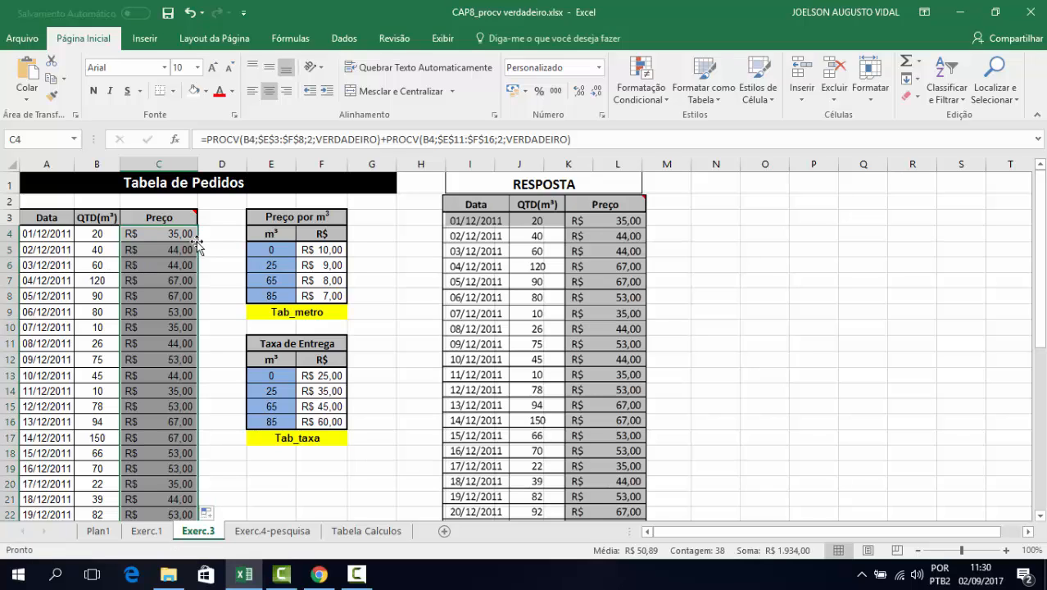
scroll(227, 354, down, 11)
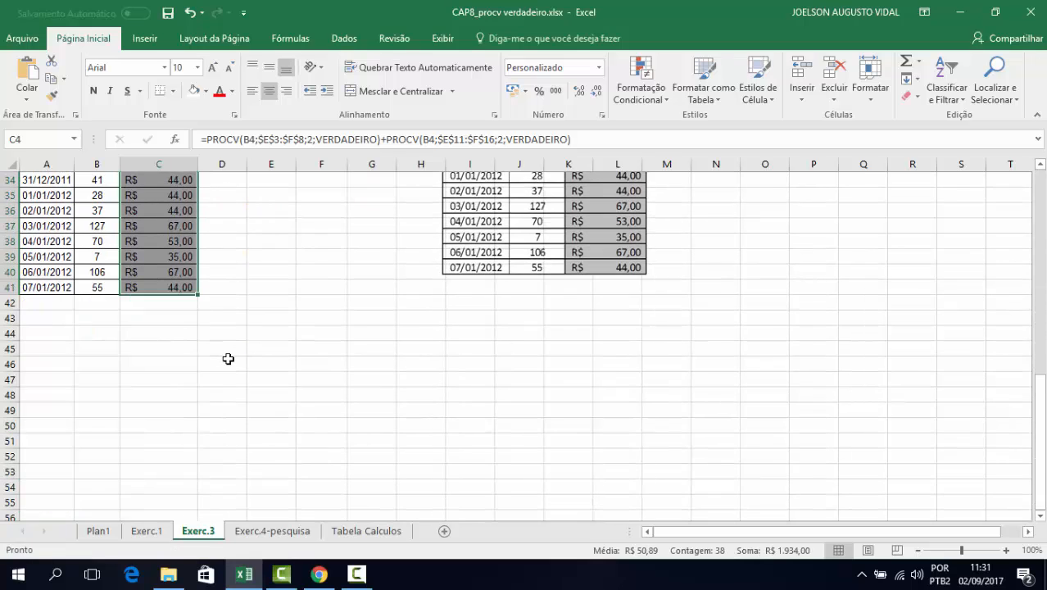
scroll(228, 359, up, 1)
scroll(574, 344, up, 10)
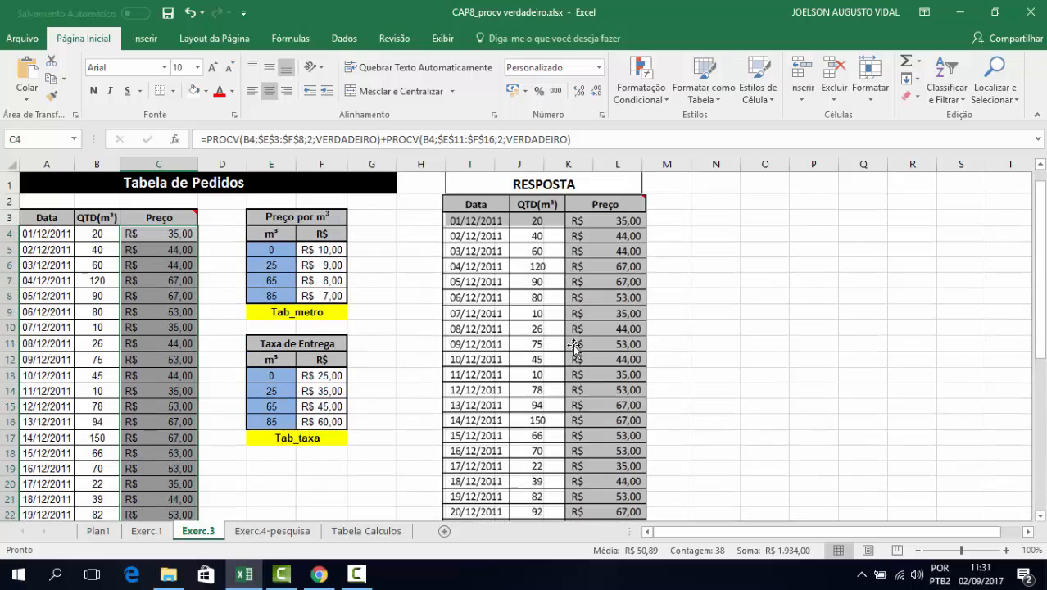
click(178, 234)
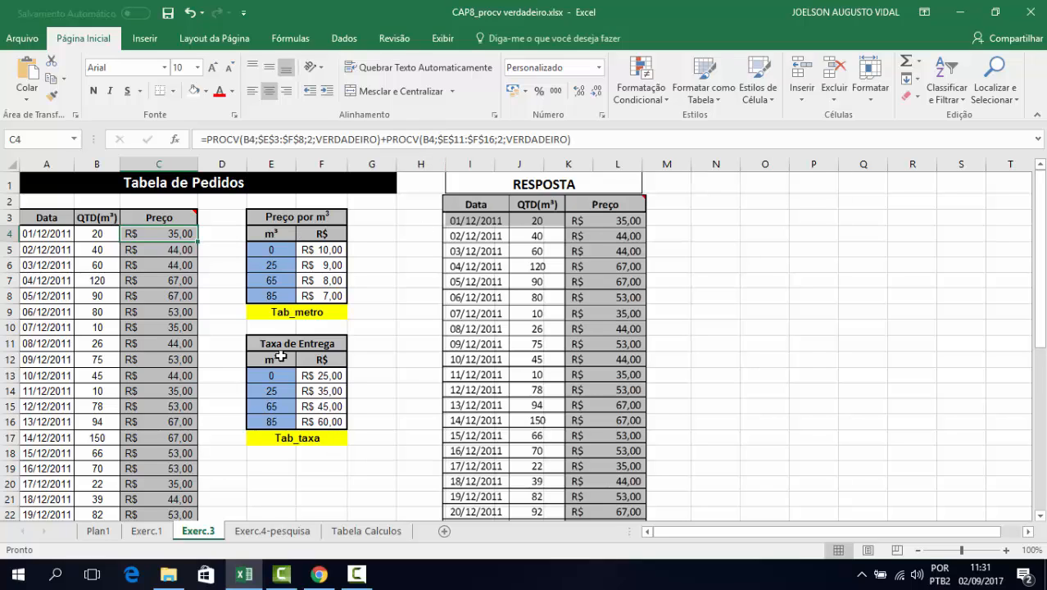
- Examine the Exerc.4-pesquisa sheet's sales table and its empty Prazo column, glancing back at Exerc.3 and Exerc.1
click(267, 530)
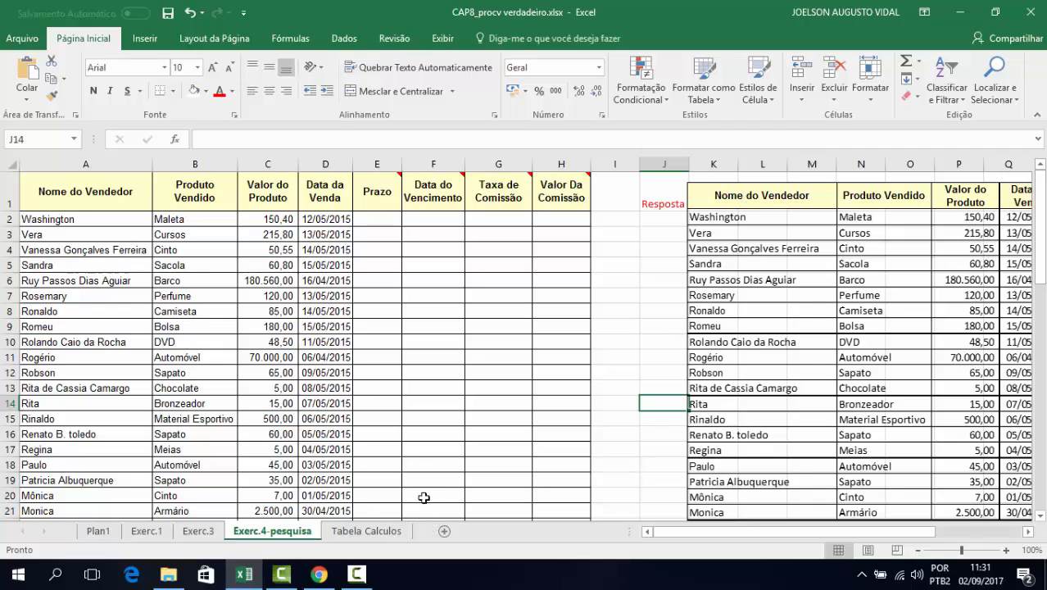
scroll(419, 497, down, 5)
scroll(420, 498, up, 5)
click(369, 221)
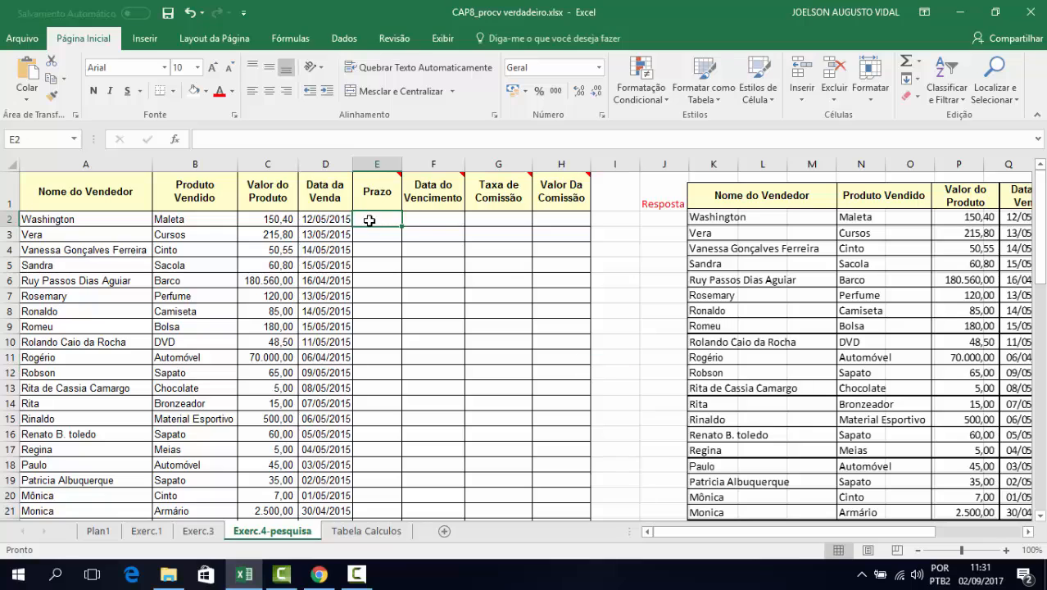
scroll(393, 474, down, 5)
scroll(392, 473, up, 5)
click(200, 531)
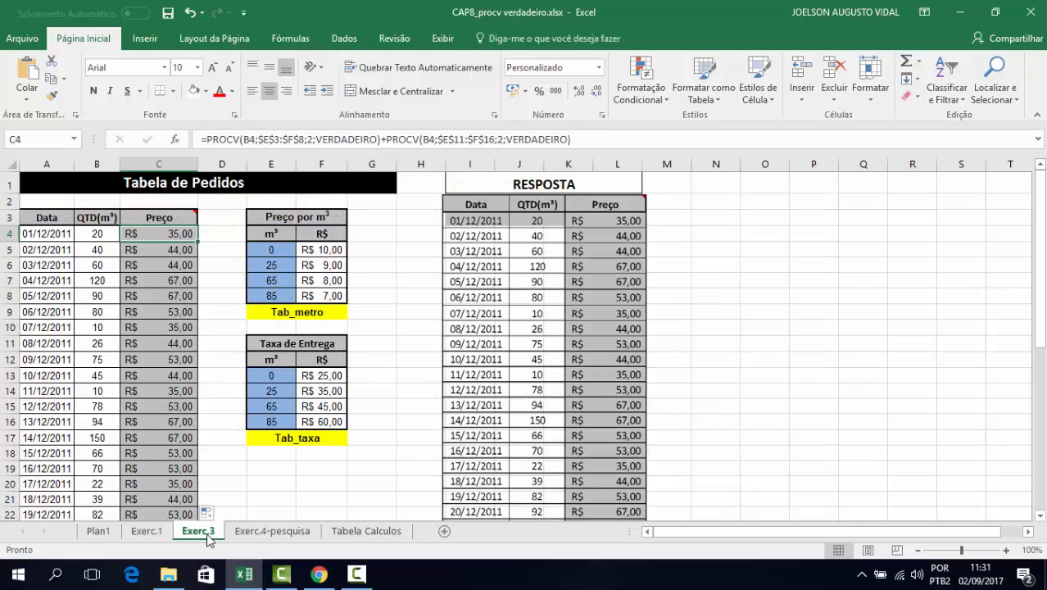
click(146, 531)
click(206, 532)
click(277, 531)
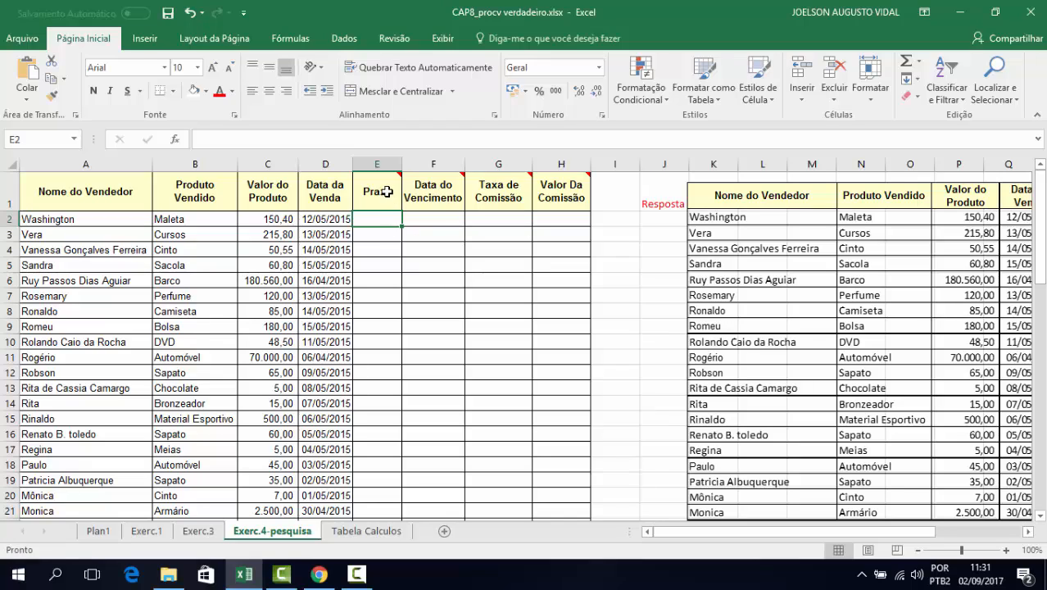
mouse_move(388, 183)
- Open the Tabela Calculos sheet and look through its Valor, Prazo and Taxa columns
click(367, 533)
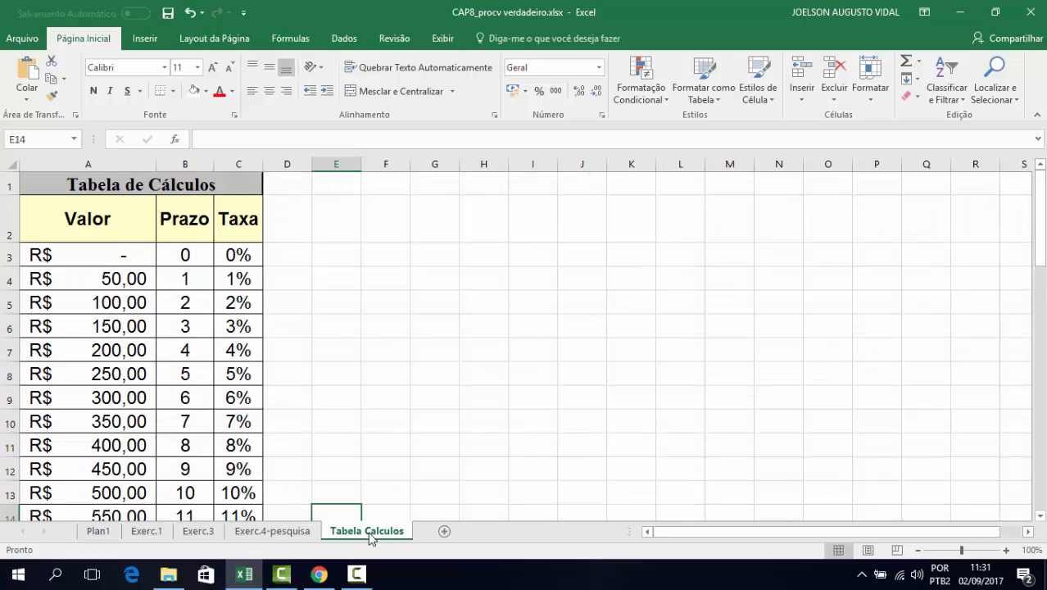
scroll(378, 422, down, 6)
scroll(381, 435, down, 7)
scroll(381, 438, up, 13)
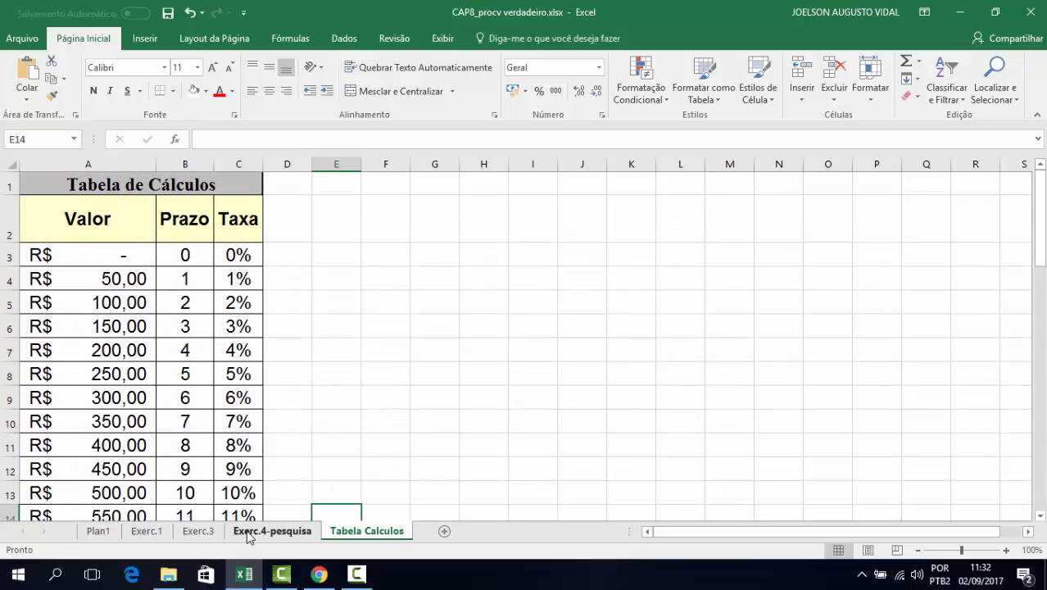
- Begin a PROCV formula in cell E2 of Exerc.4-pesquisa and clear the stray sheet reference from its lookup argument
click(272, 531)
text(=proc)
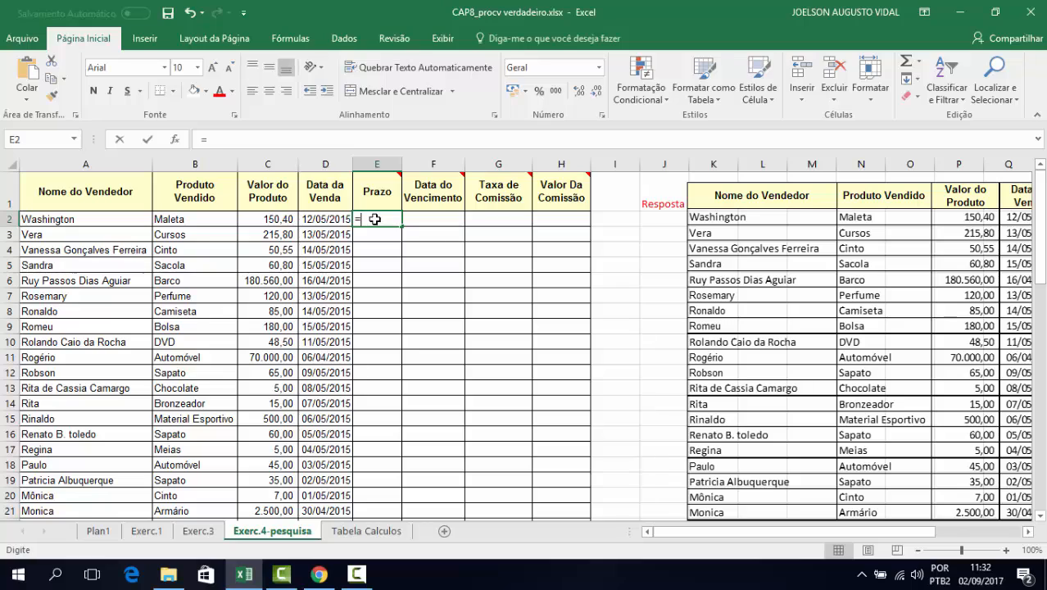
key(BackSpace)
text(procv)
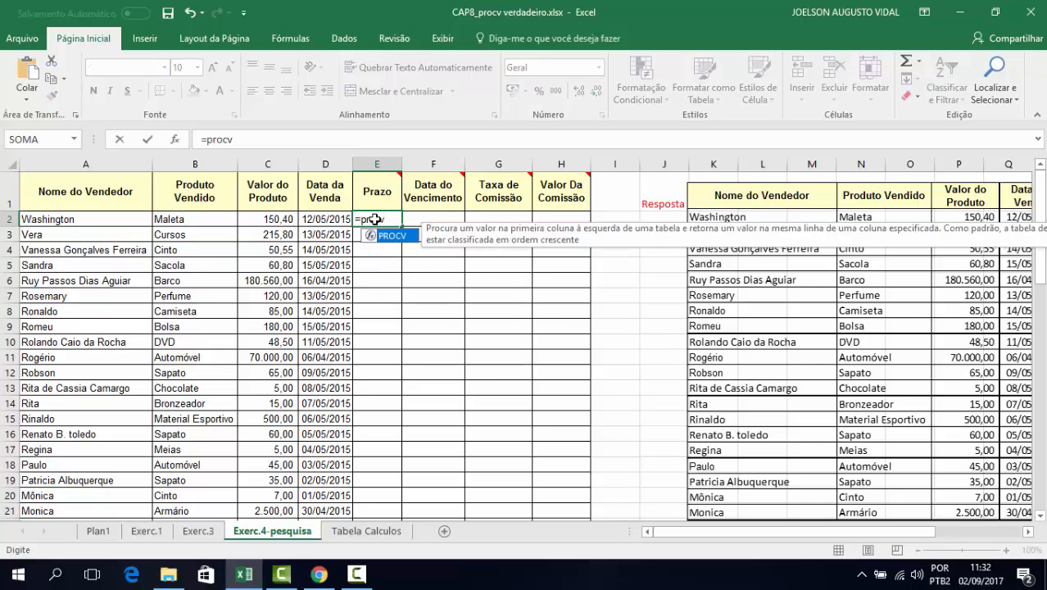
key(Tab)
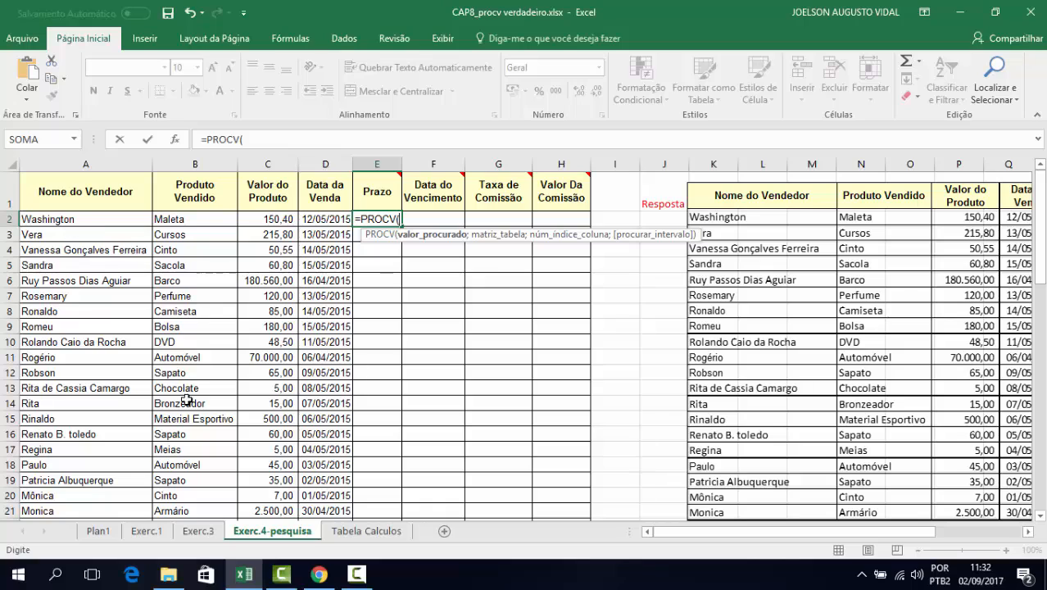
click(366, 532)
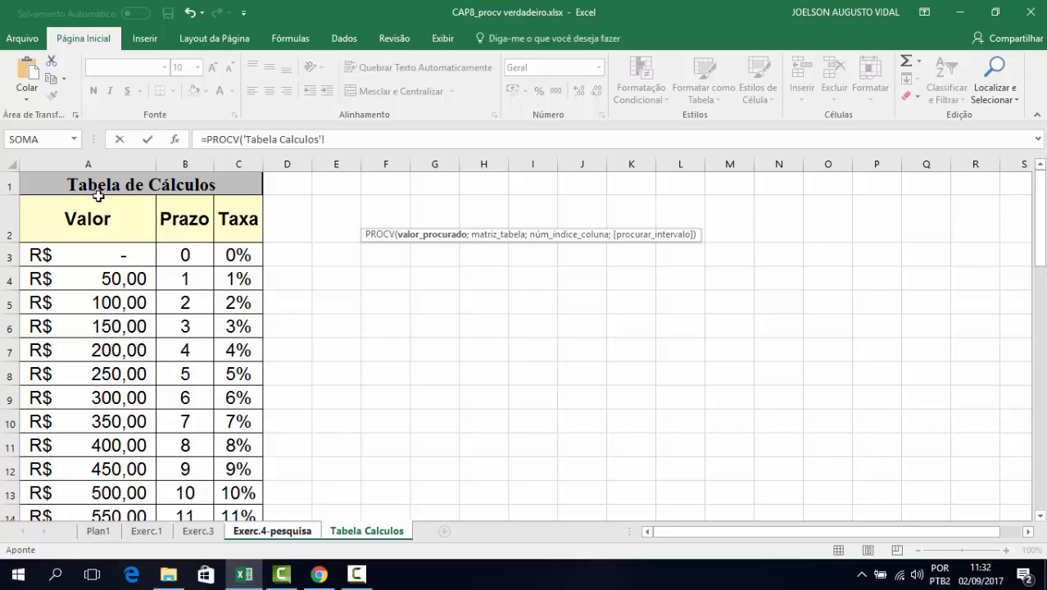
click(274, 534)
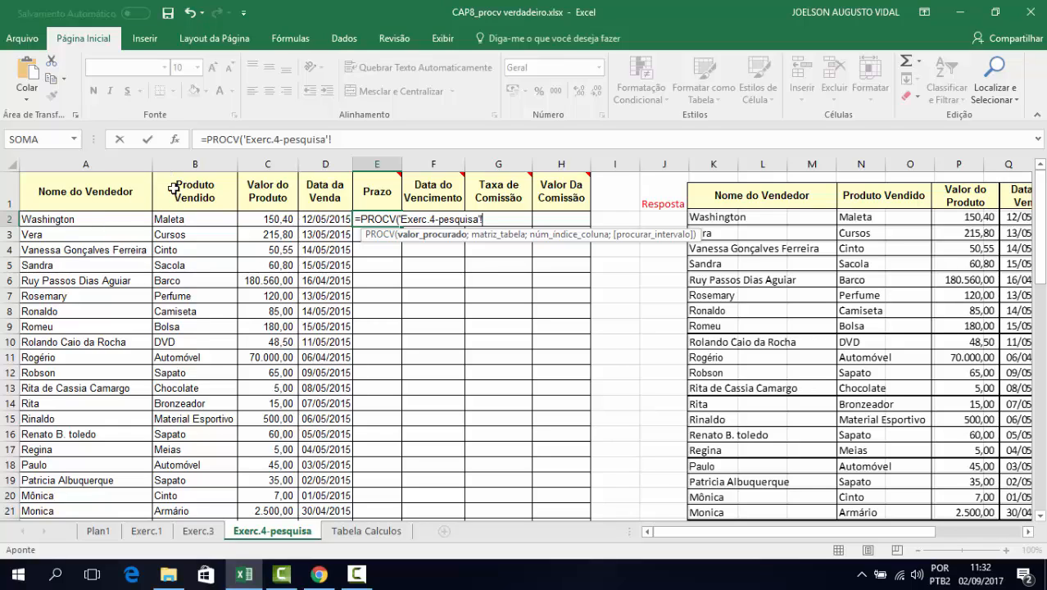
key(BackSpace)
key(BackSpace)
key(BackSpace)
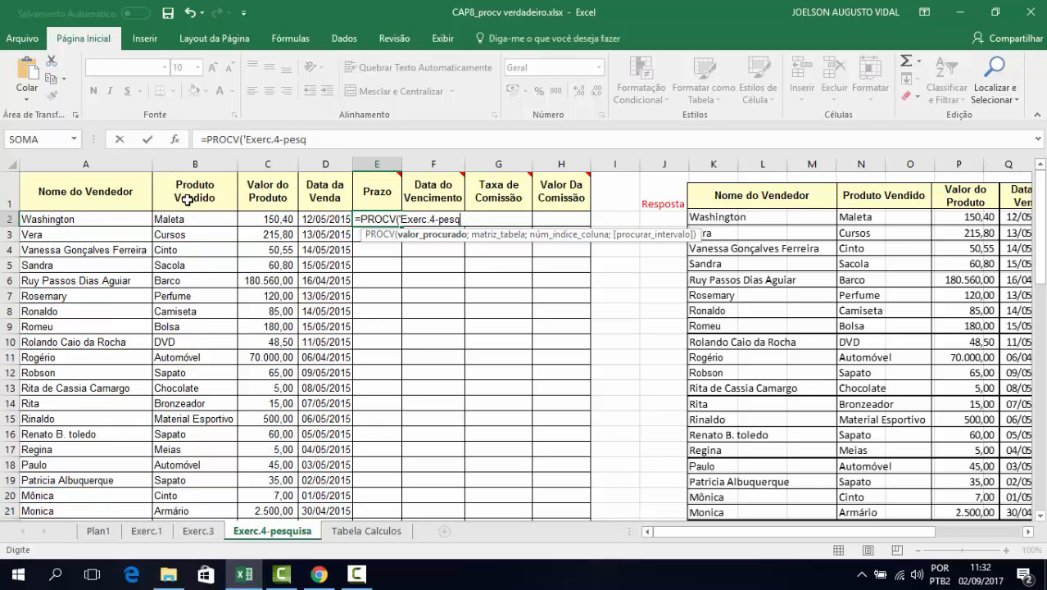
key(BackSpace)
key(BackSpace)
key(BackSpace)
key(BackSpace)
key(BackSpace)
key(BackSpace)
key(BackSpace)
key(BackSpace)
key(BackSpace)
key(BackSpace)
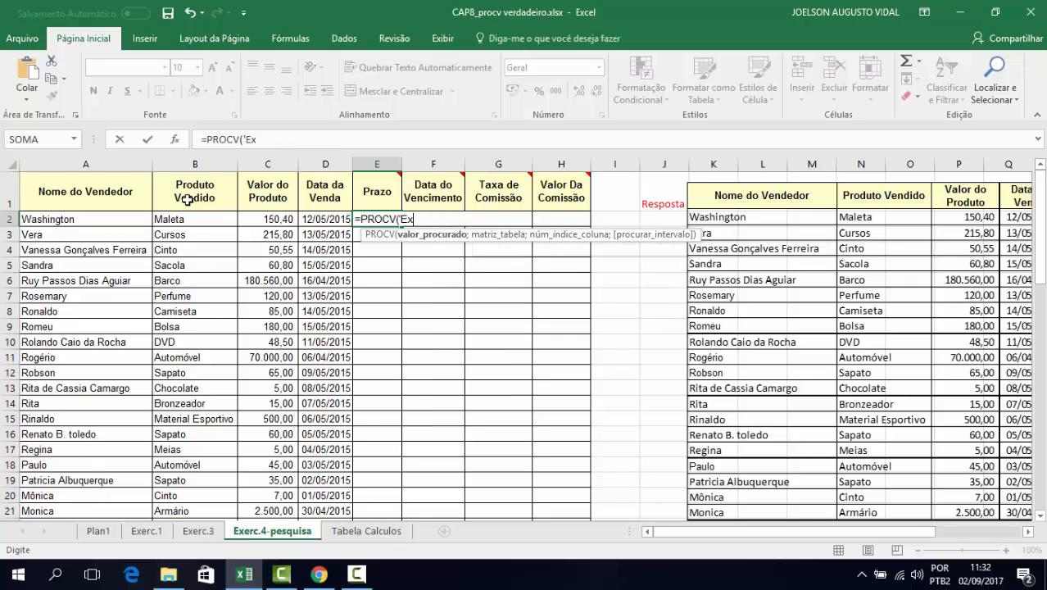
key(BackSpace)
key(BackSpace)
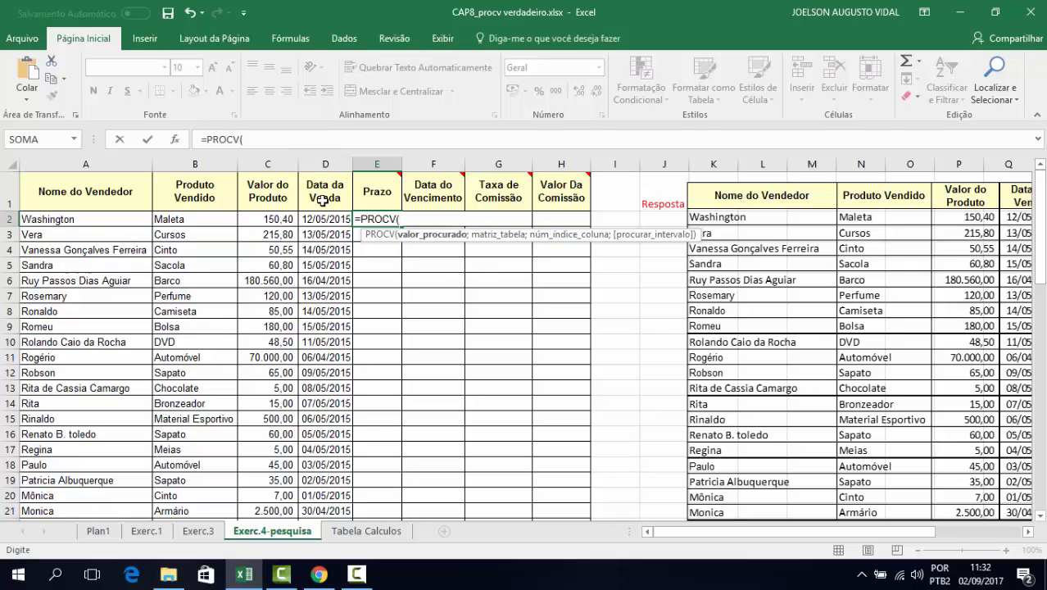
- Try using C2 as the PROCV lookup value and the Tabela Calculos range locked as $A$1:$C$49 as its table
click(266, 220)
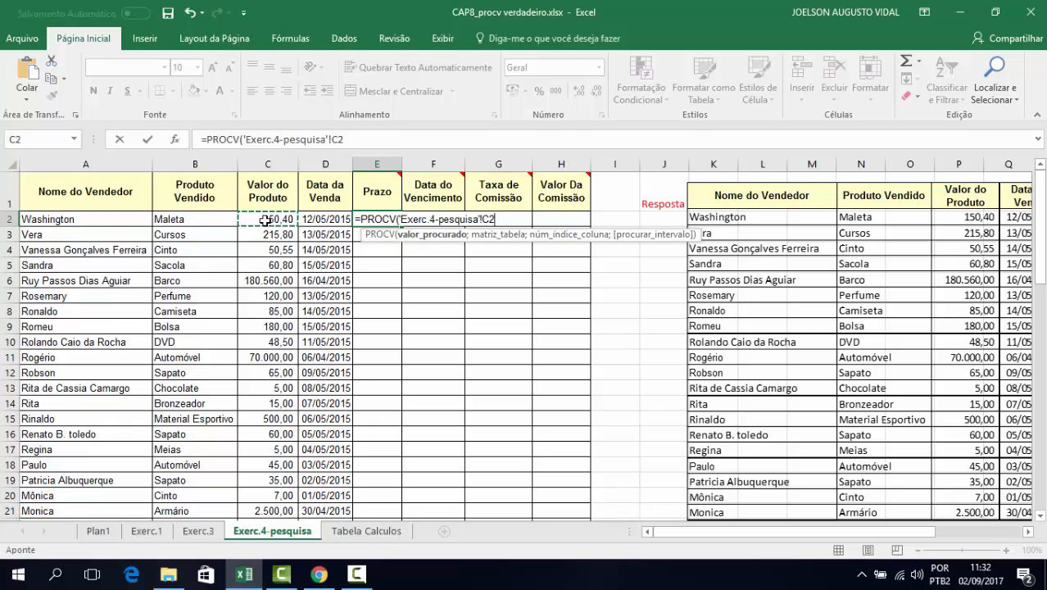
text(;)
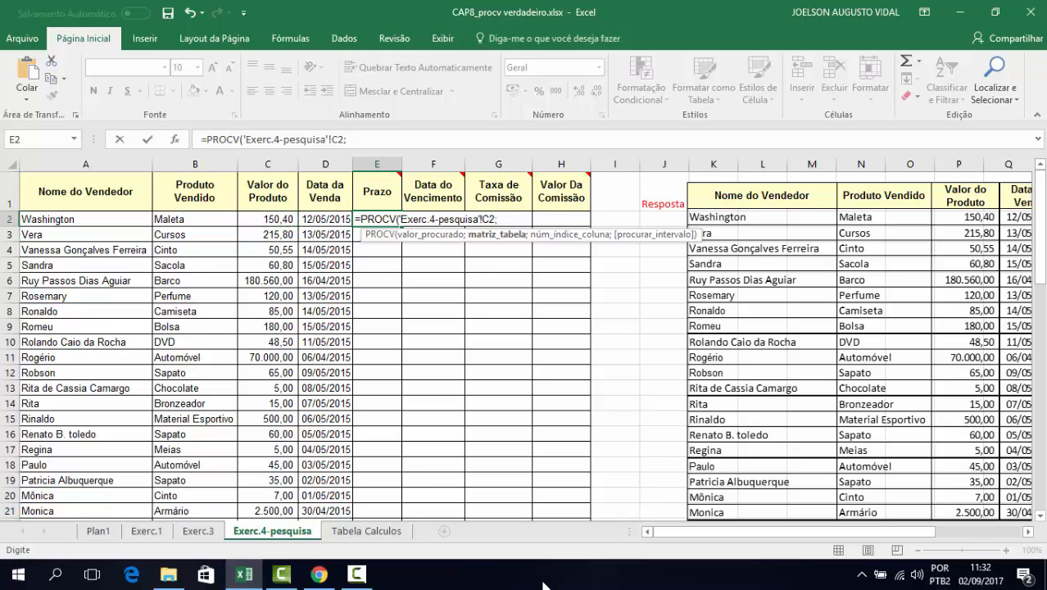
click(353, 533)
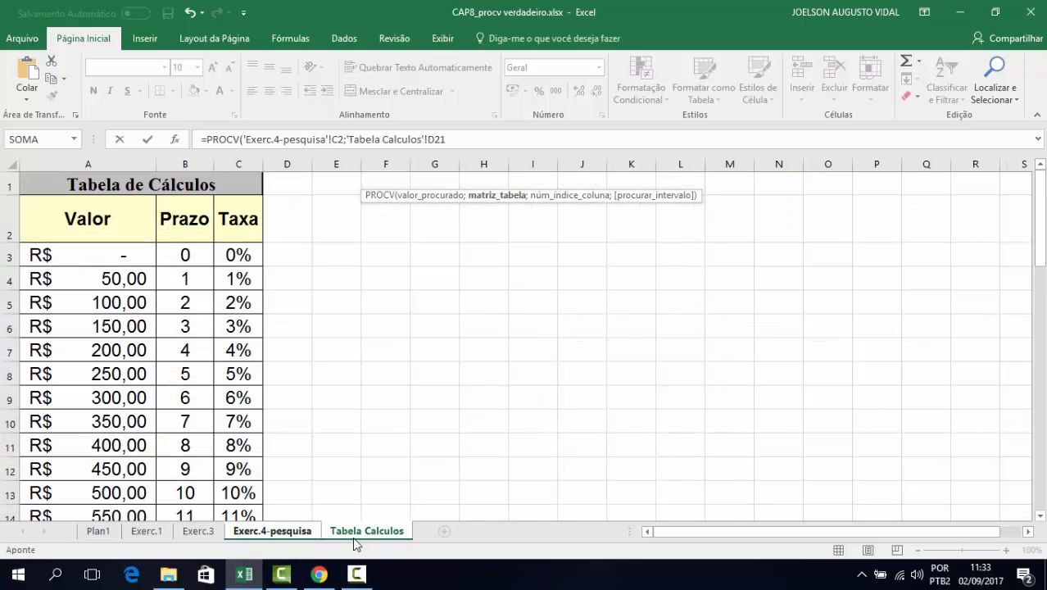
drag(45, 186, 236, 498)
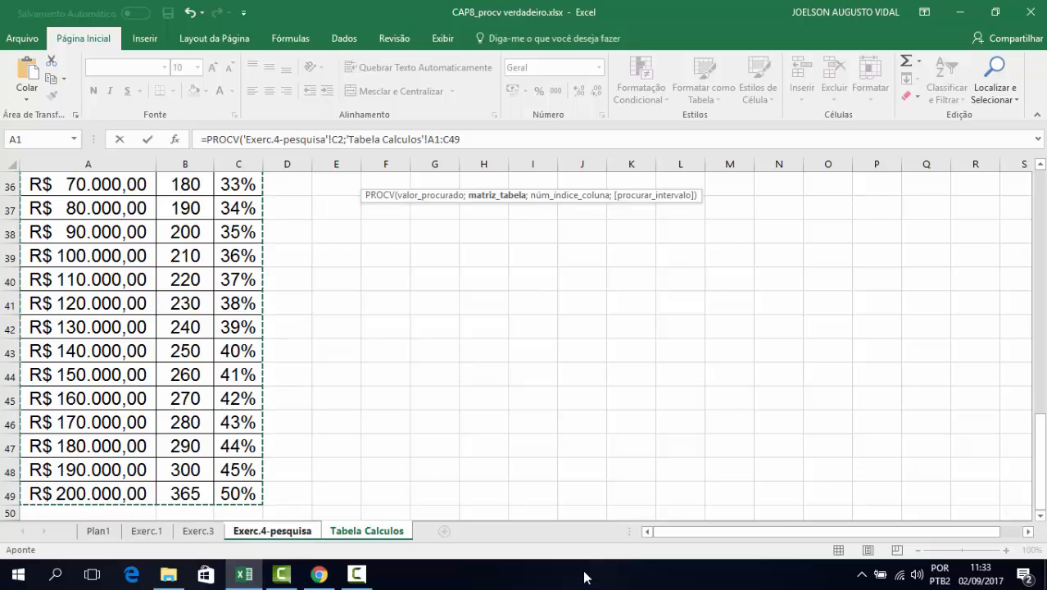
key(F4)
text(;)
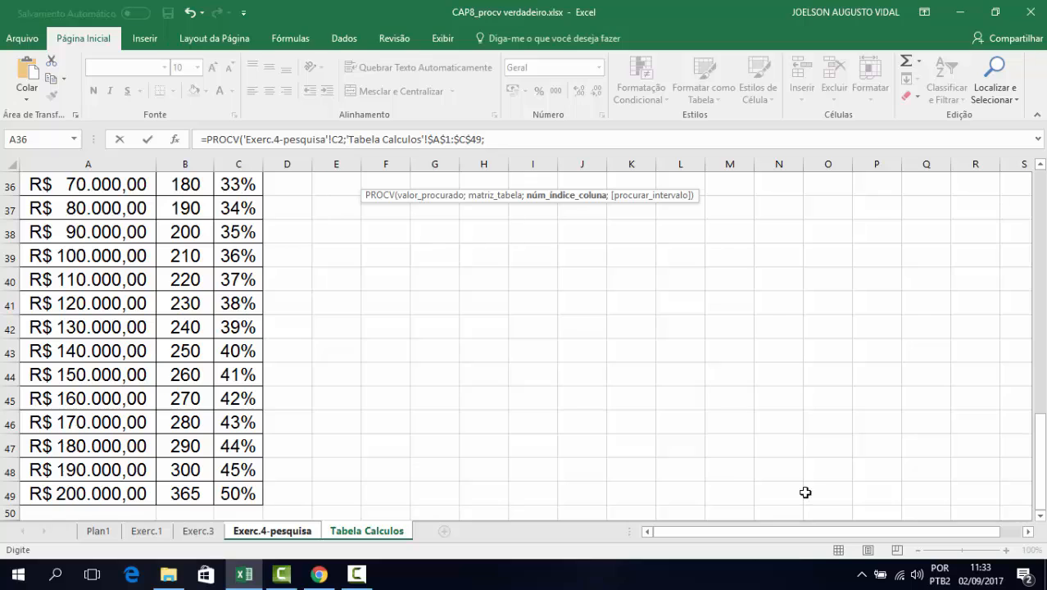
- Try to complete the Prazo formula with column index 2 and VERDADEIRO as the match type
drag(1041, 447, 1045, 191)
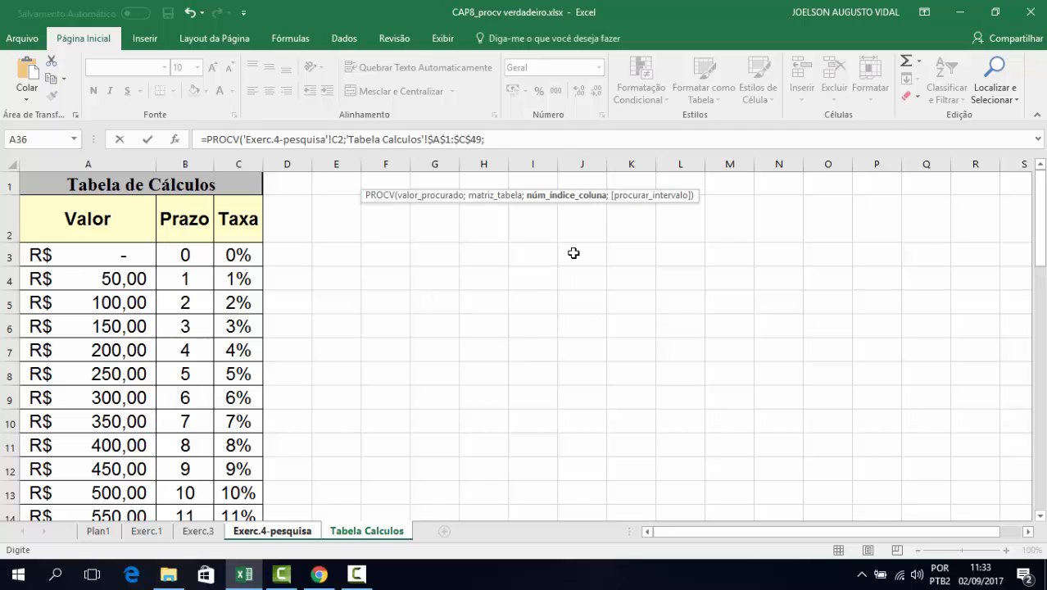
click(507, 139)
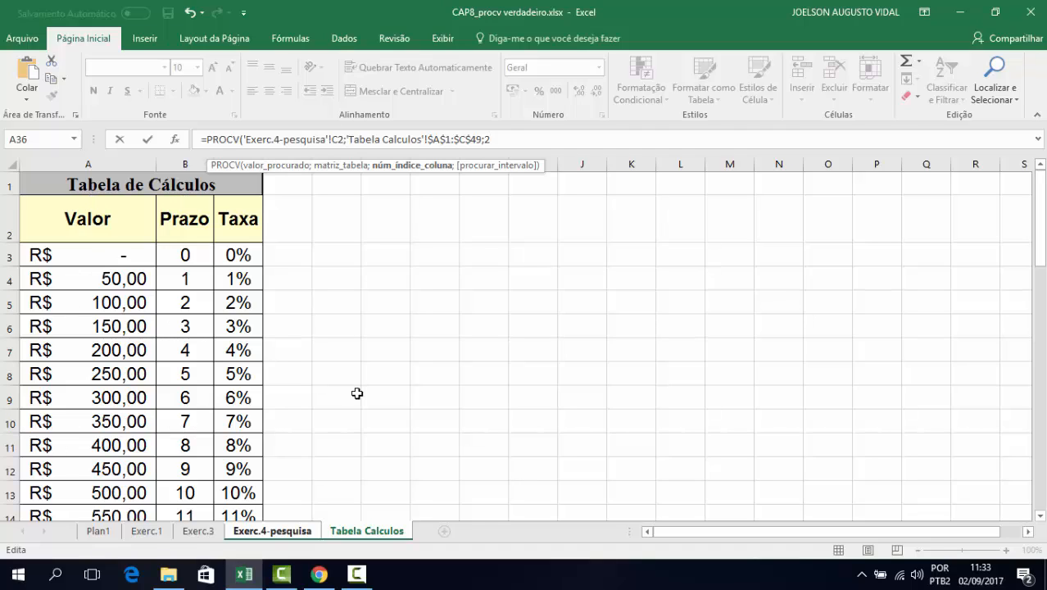
text(;)
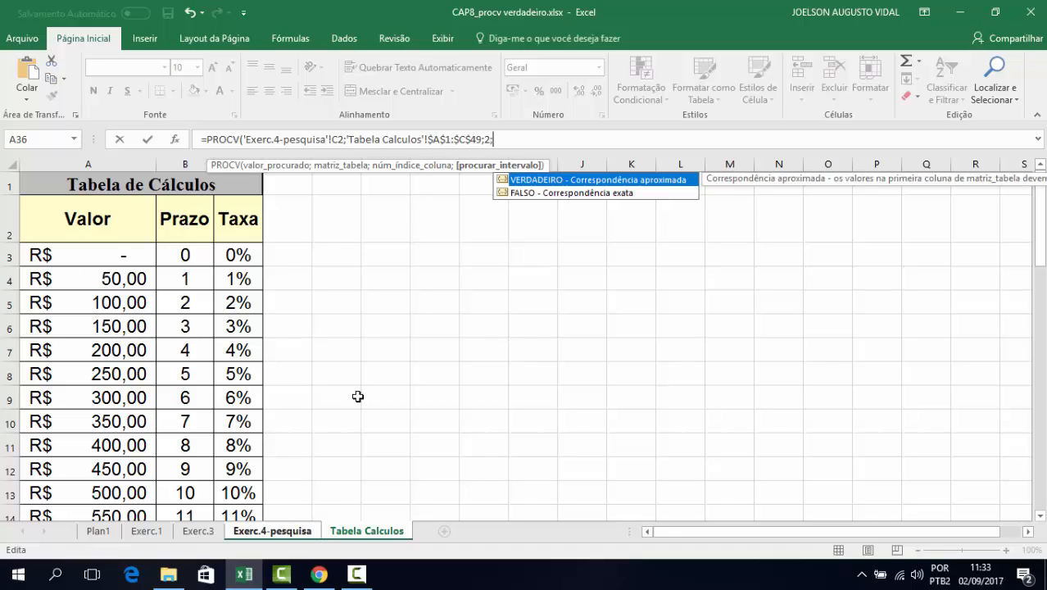
double_click(541, 179)
key(Return)
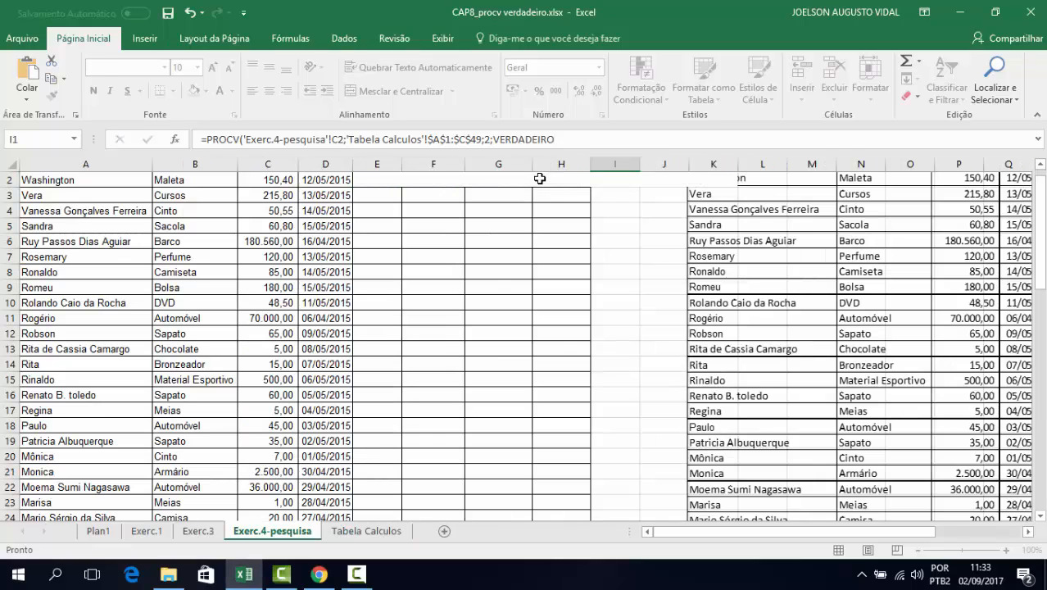
- Start a new PROCV formula in the first Prazo cell, E2, with C2 as the lookup value
scroll(531, 320, up, 1)
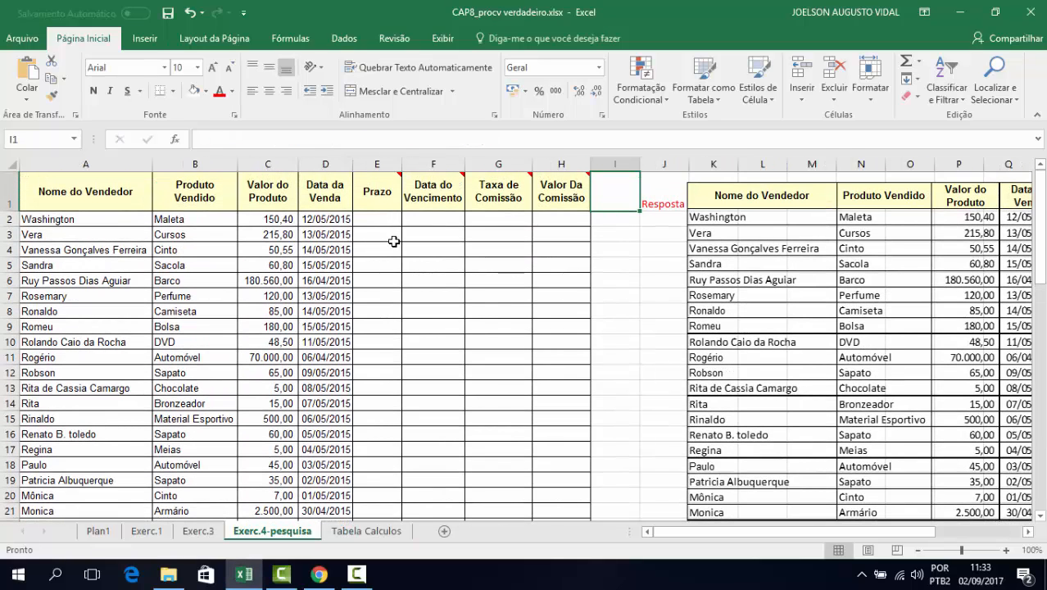
click(363, 221)
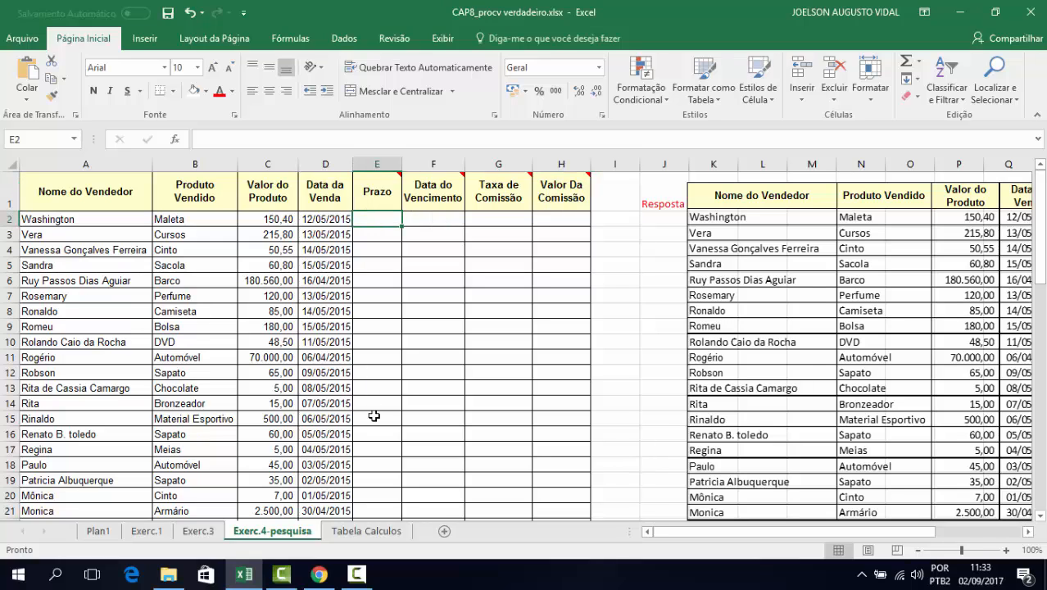
text(=pro)
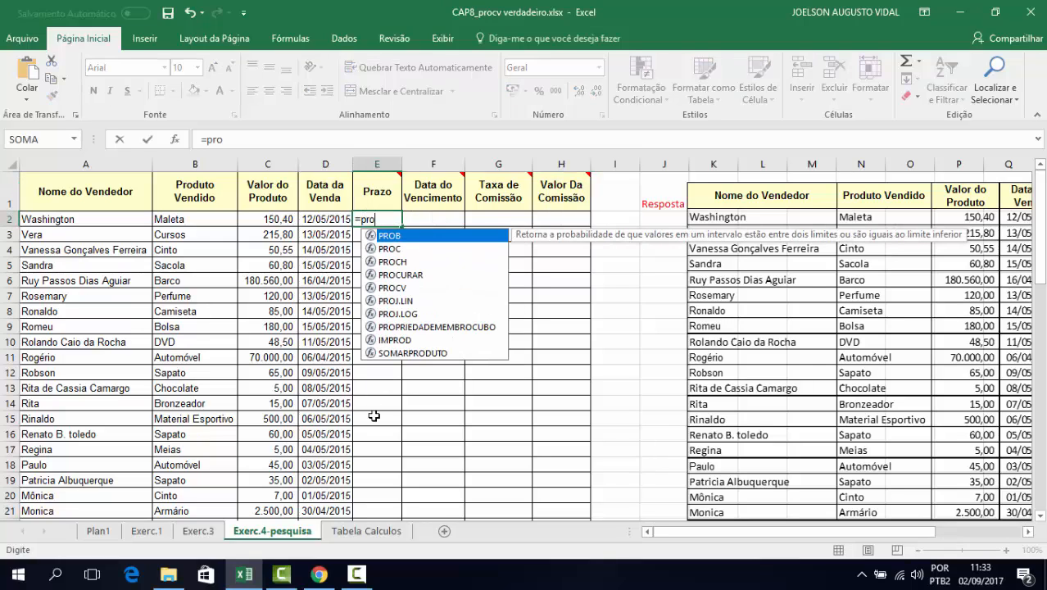
text(cv)
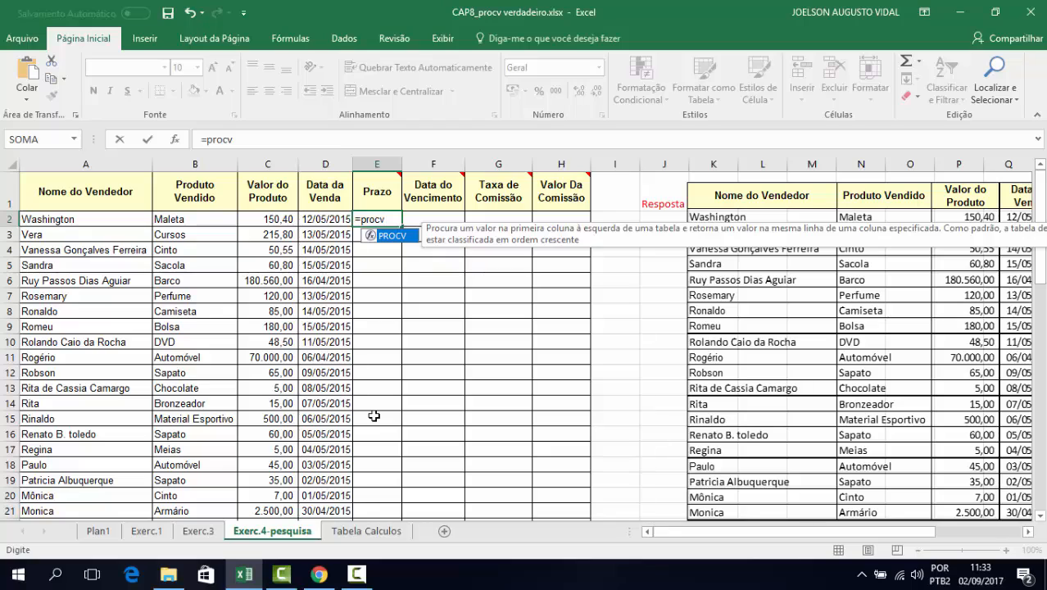
double_click(374, 236)
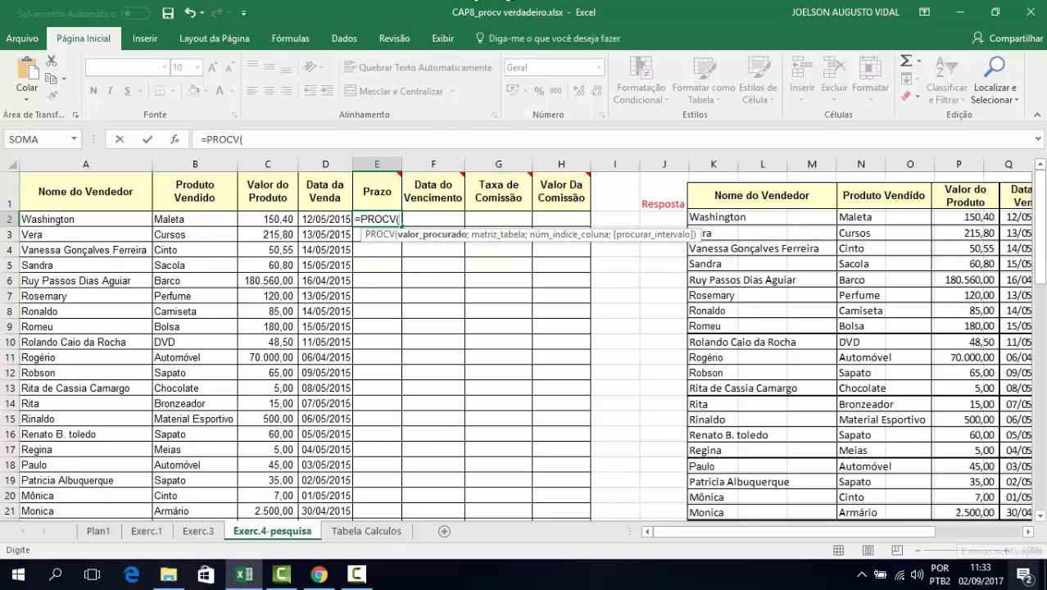
click(270, 221)
text(;)
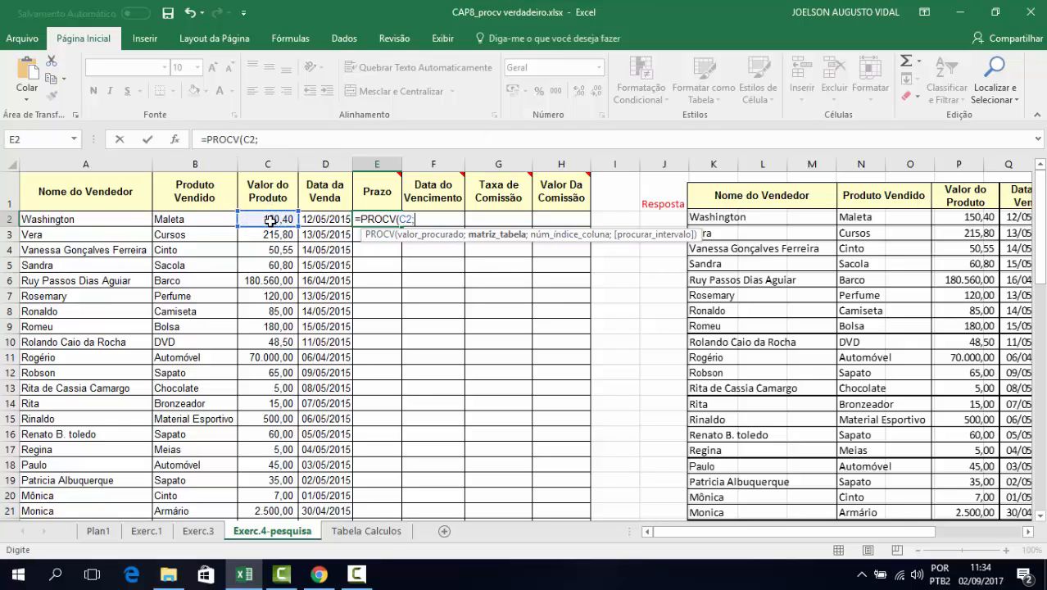
- Set the formula's lookup table to the Tabela Calculos range A1:C49, locked as $A$1:$C$49
click(360, 531)
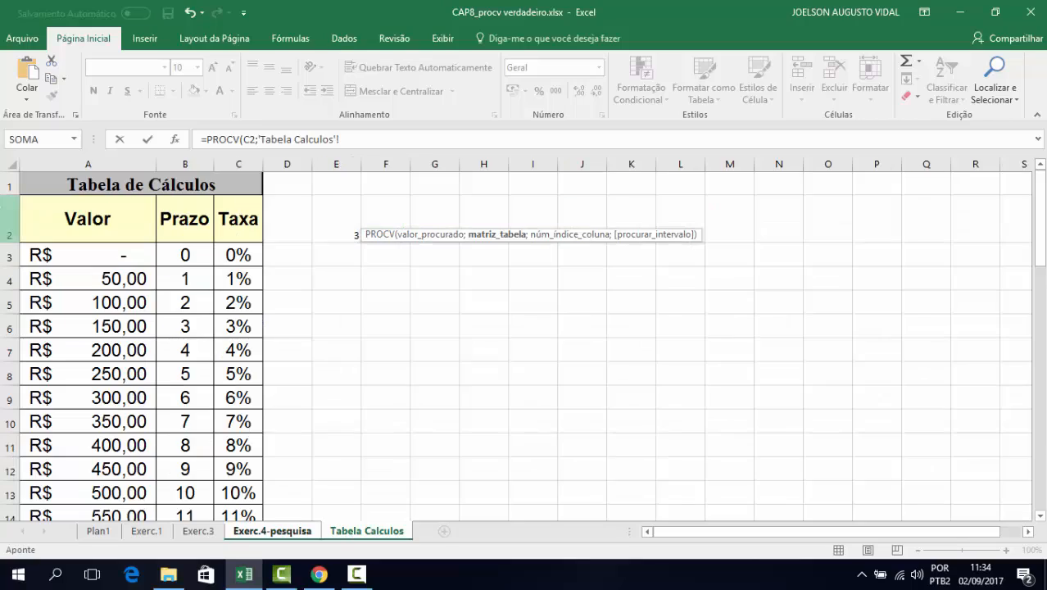
drag(33, 182, 245, 492)
key(F4)
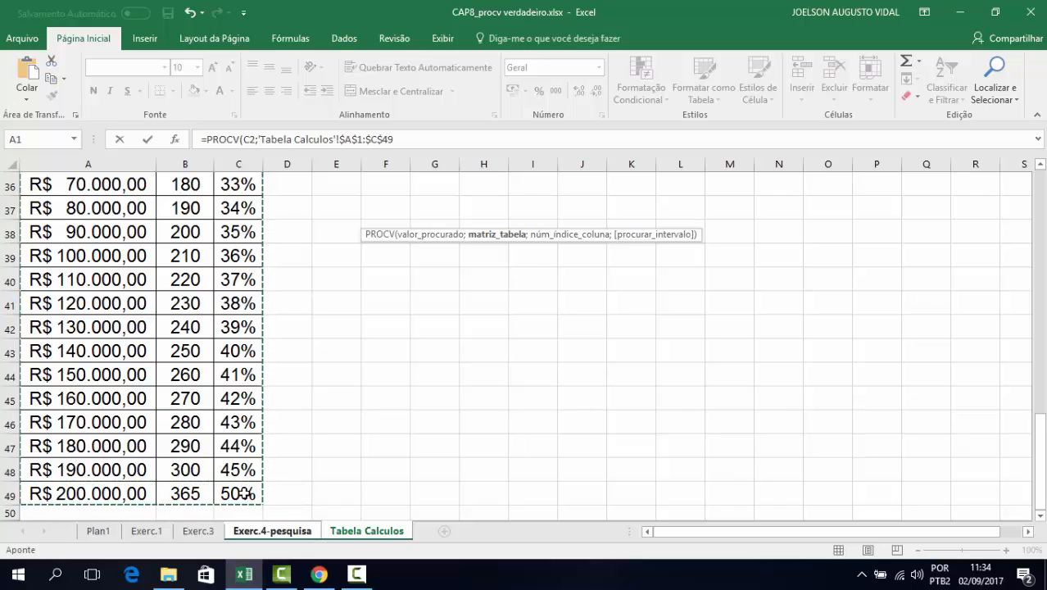
text(;)
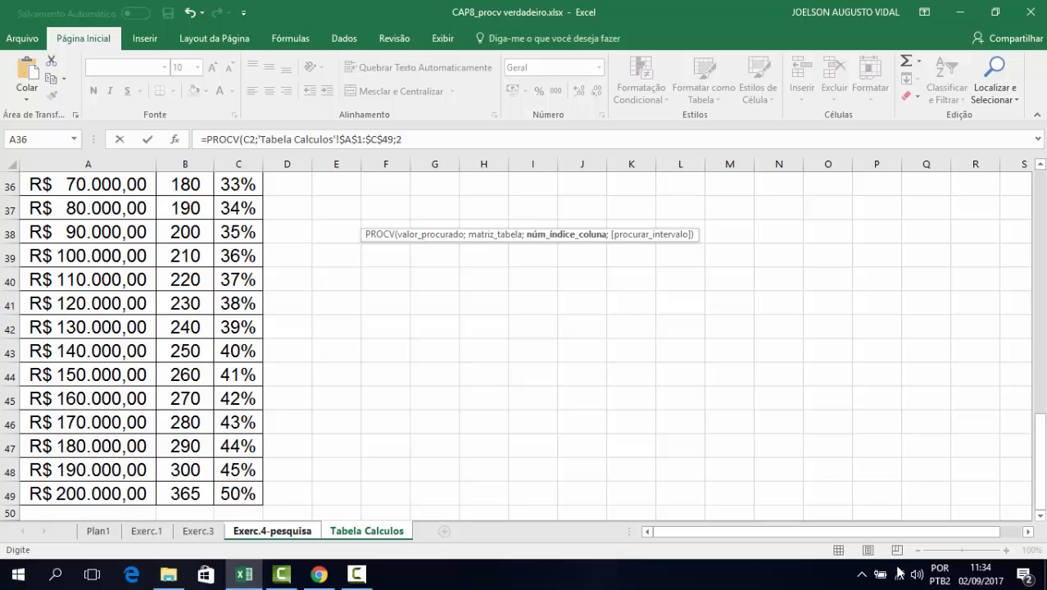
- Finish the E2 PROCV with column index 2 and VERDADEIRO for an approximate match
text(2)
drag(1040, 459, 1040, 214)
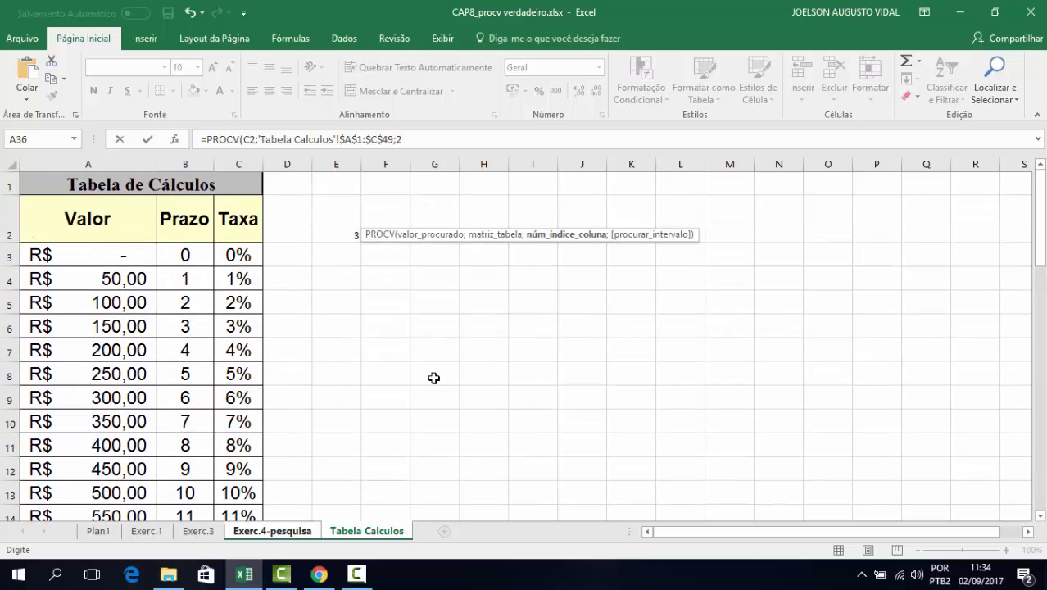
text(;)
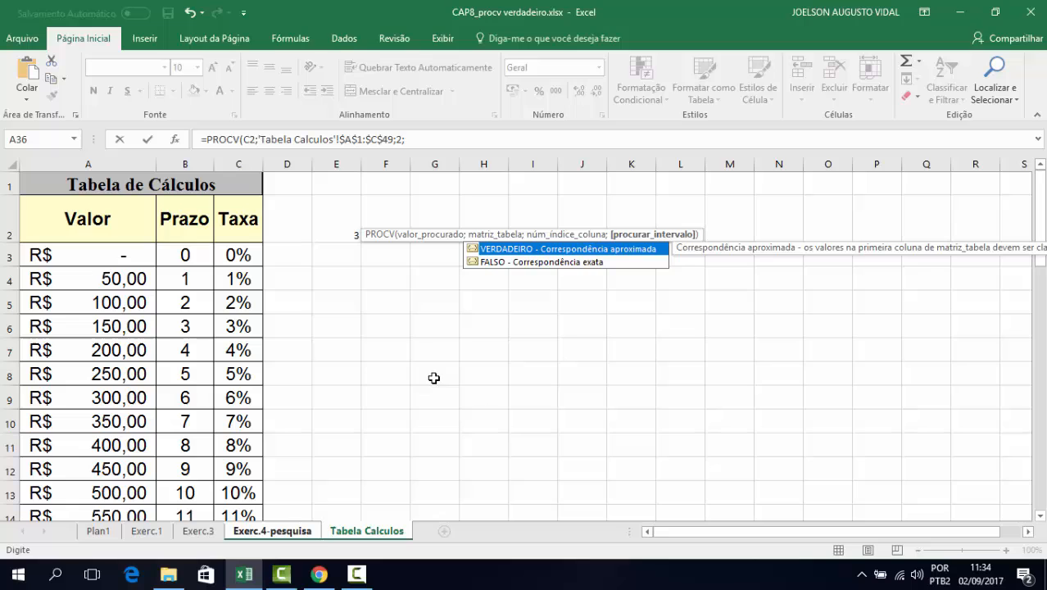
double_click(516, 250)
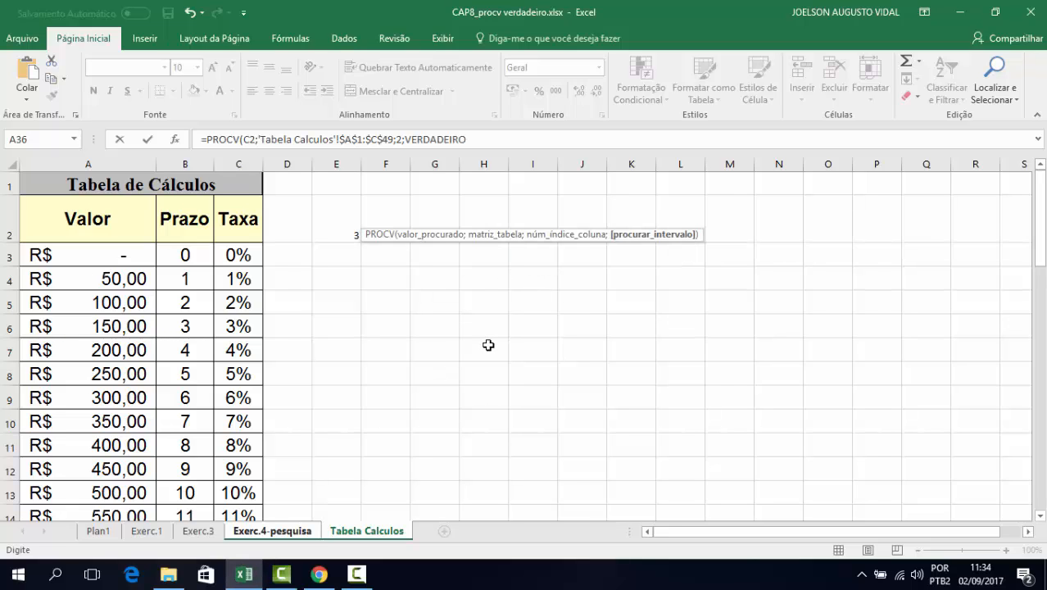
key(Return)
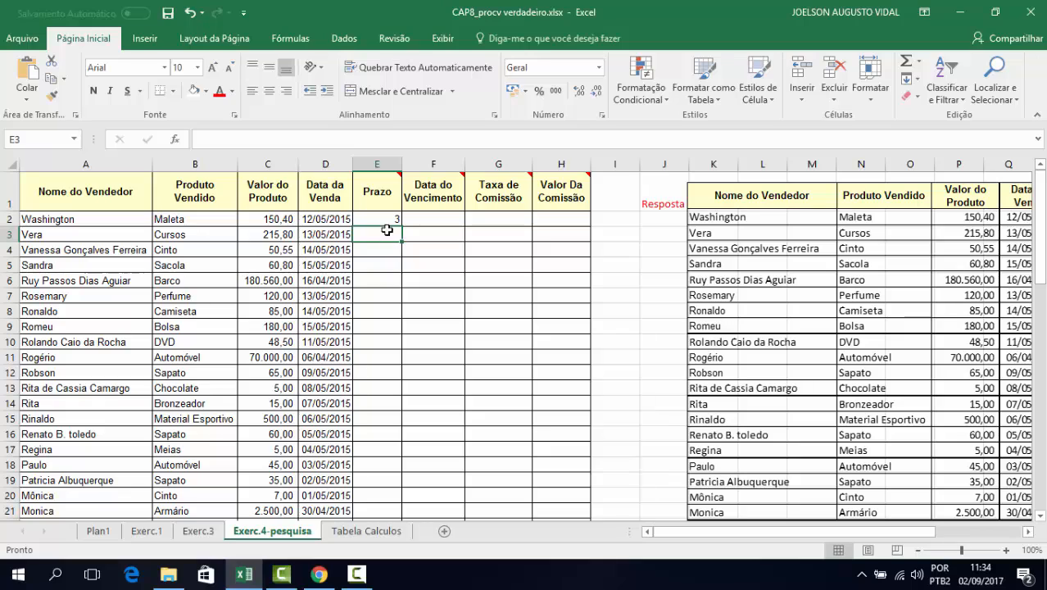
- Check the E2 Prazo result against the product value in C2 and the Valor and Prazo columns of Tabela Calculos
click(381, 218)
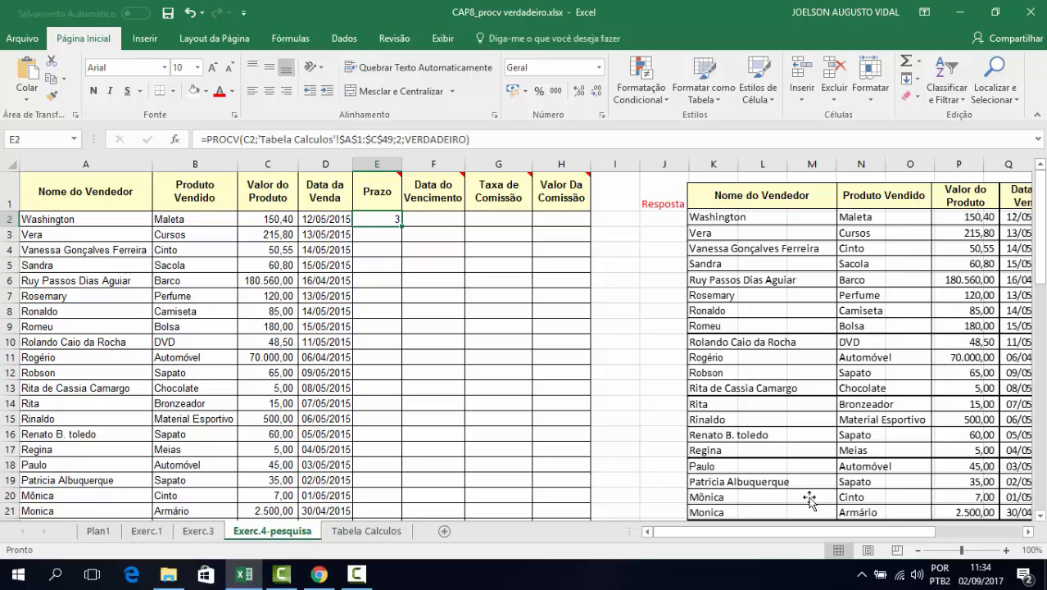
drag(752, 531, 714, 537)
click(373, 537)
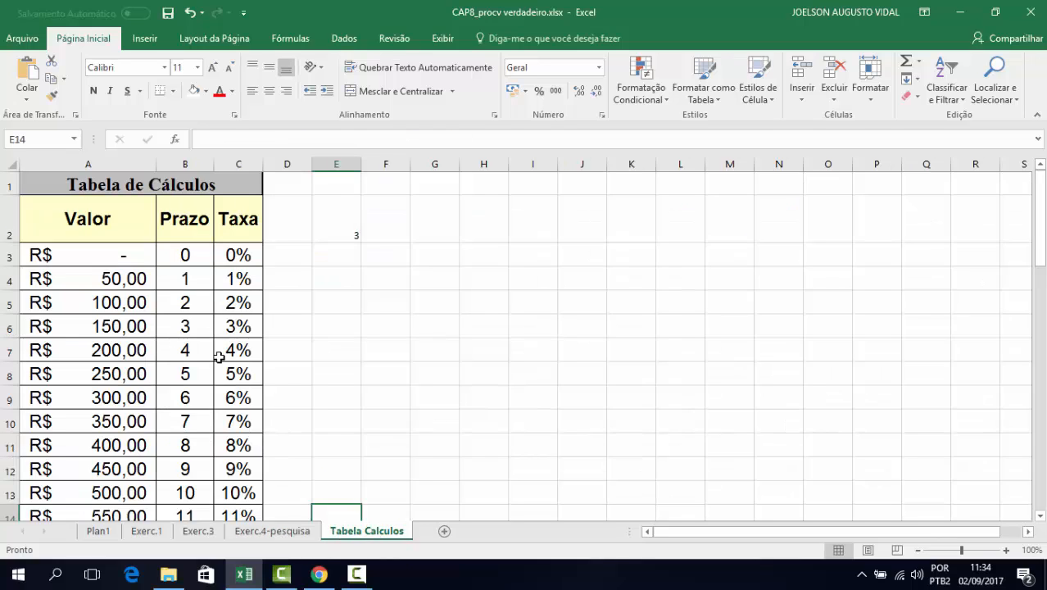
click(277, 532)
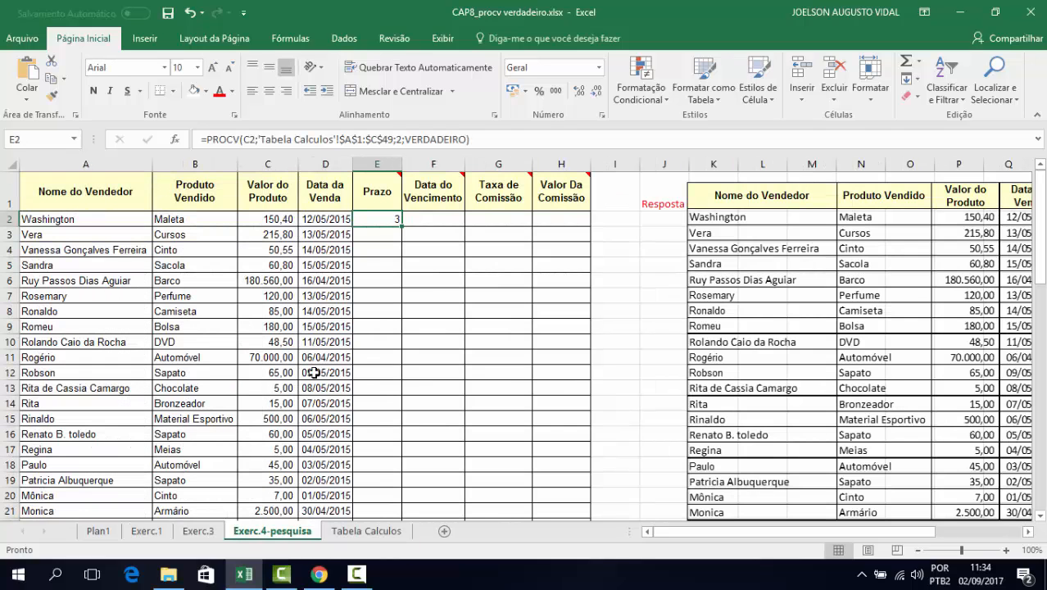
click(268, 218)
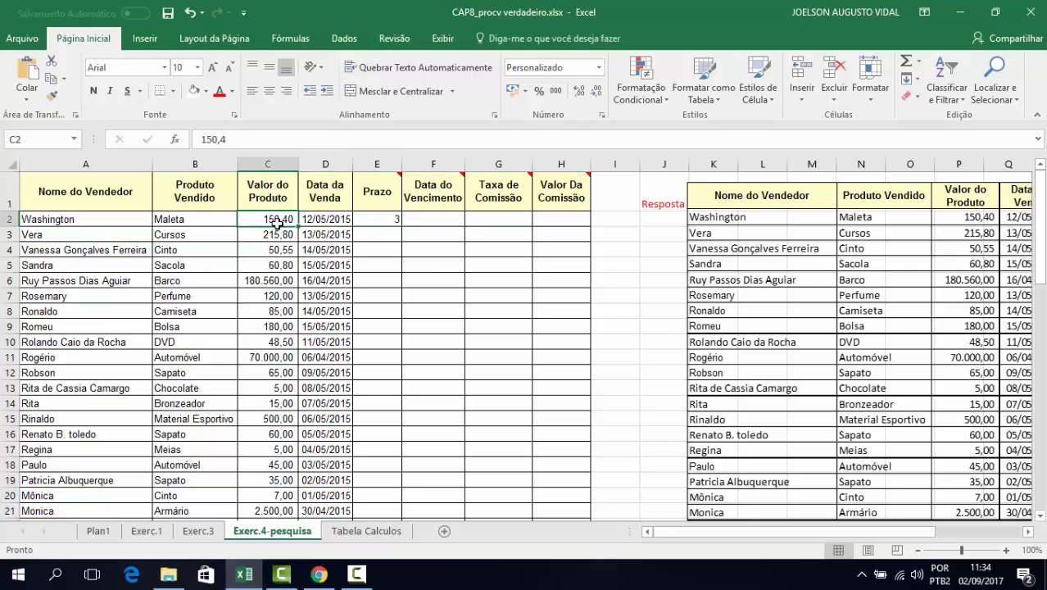
click(375, 219)
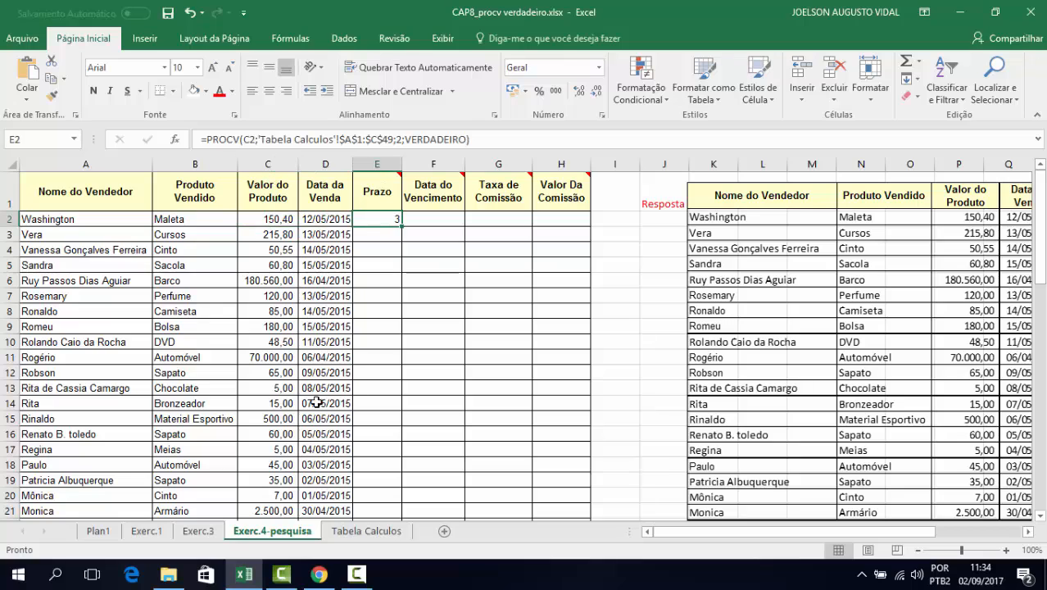
- Check the E2 Prazo result against Tabela Calculos and fill its PROCV formula down the whole Prazo column
click(366, 532)
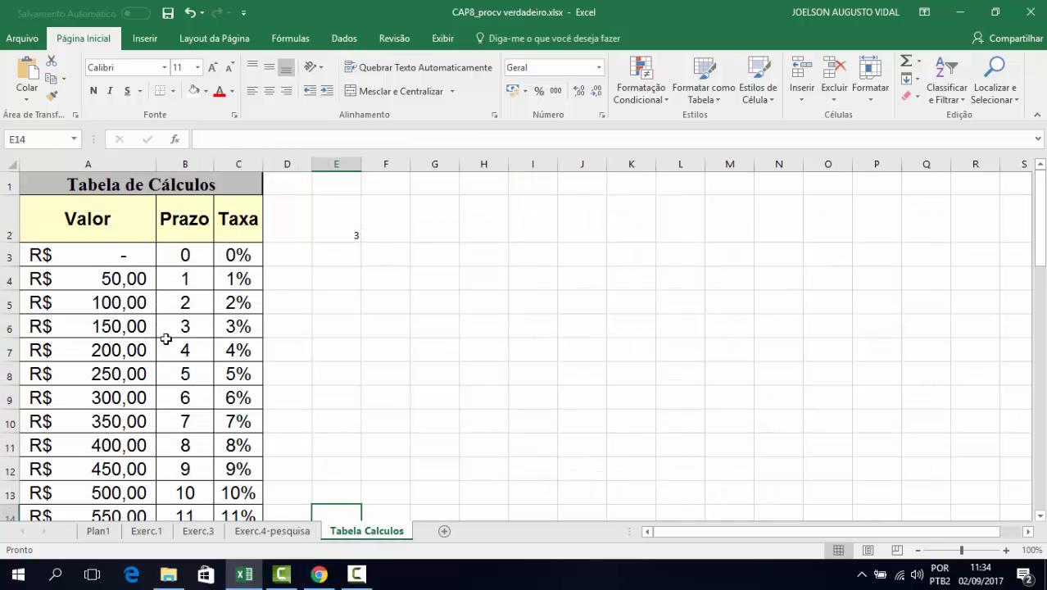
click(200, 334)
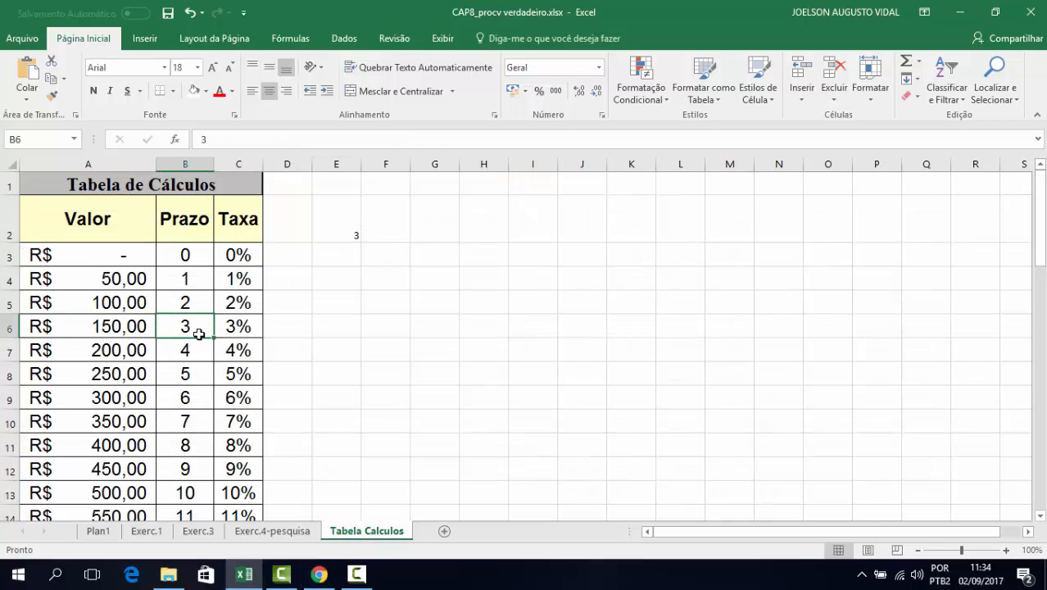
click(270, 534)
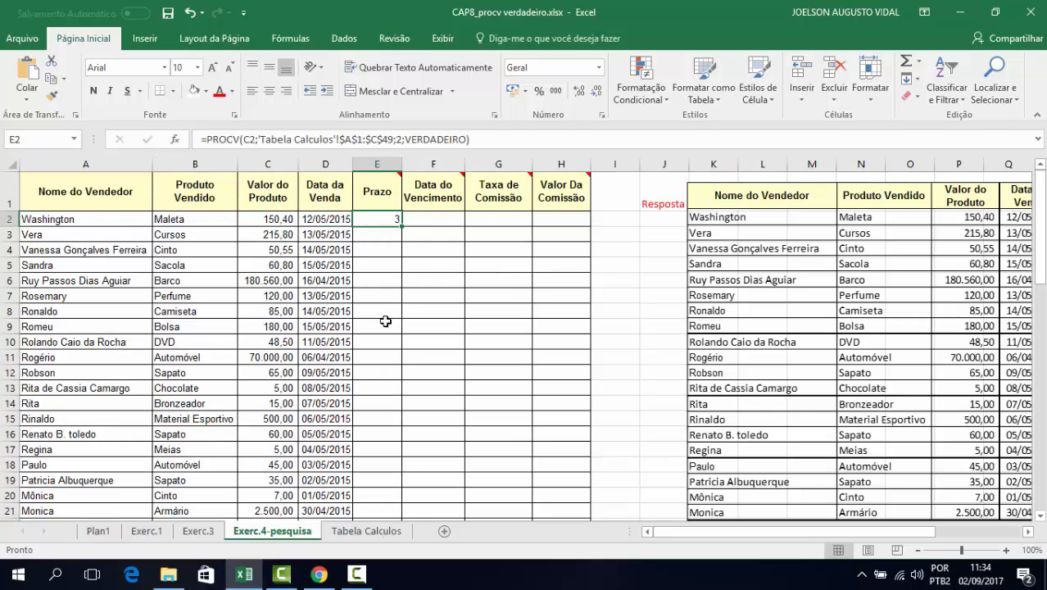
double_click(402, 227)
scroll(438, 425, down, 3)
scroll(438, 425, down, 13)
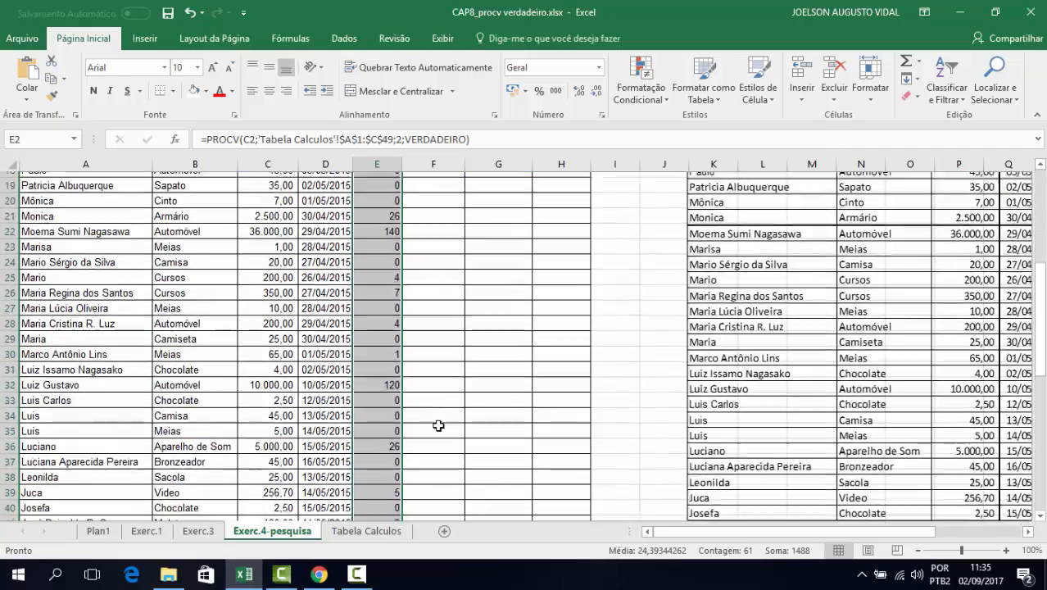
scroll(438, 425, up, 16)
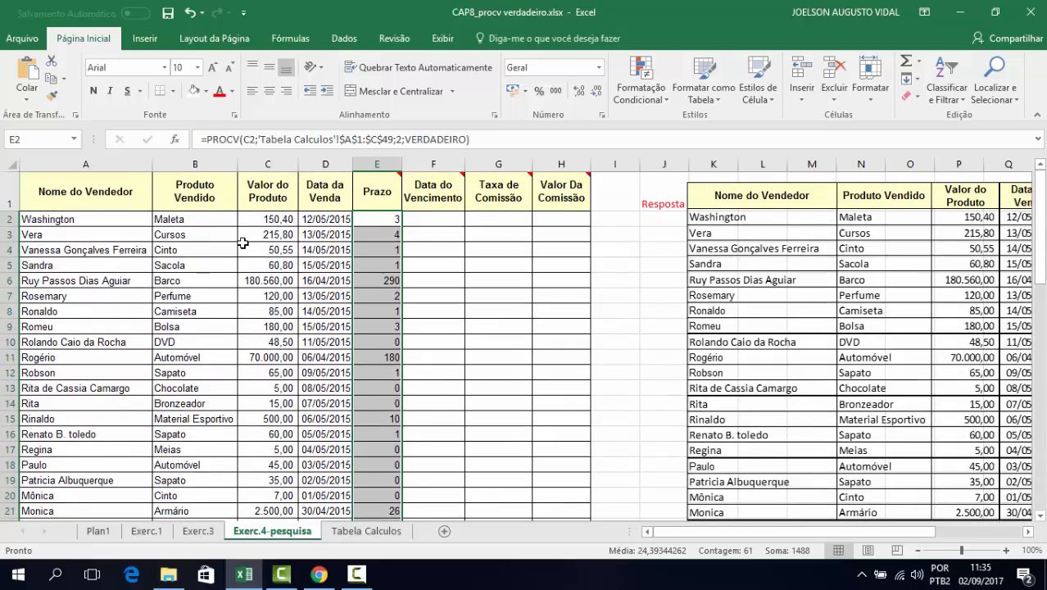
- Check the filled Prazo in E4 against the product value in C4 and the Tabela Calculos value ranges
click(266, 255)
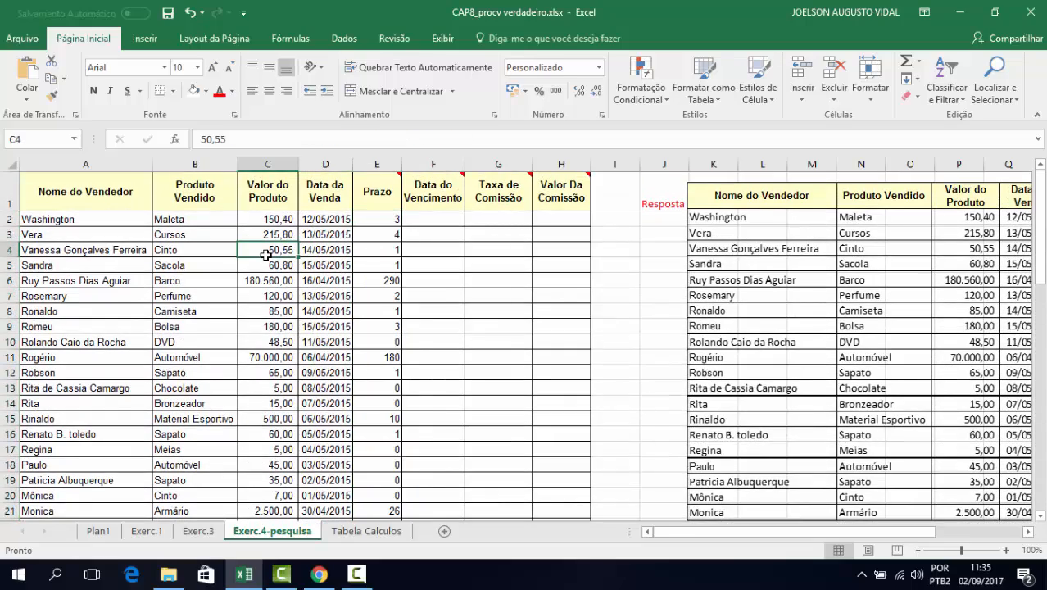
click(372, 257)
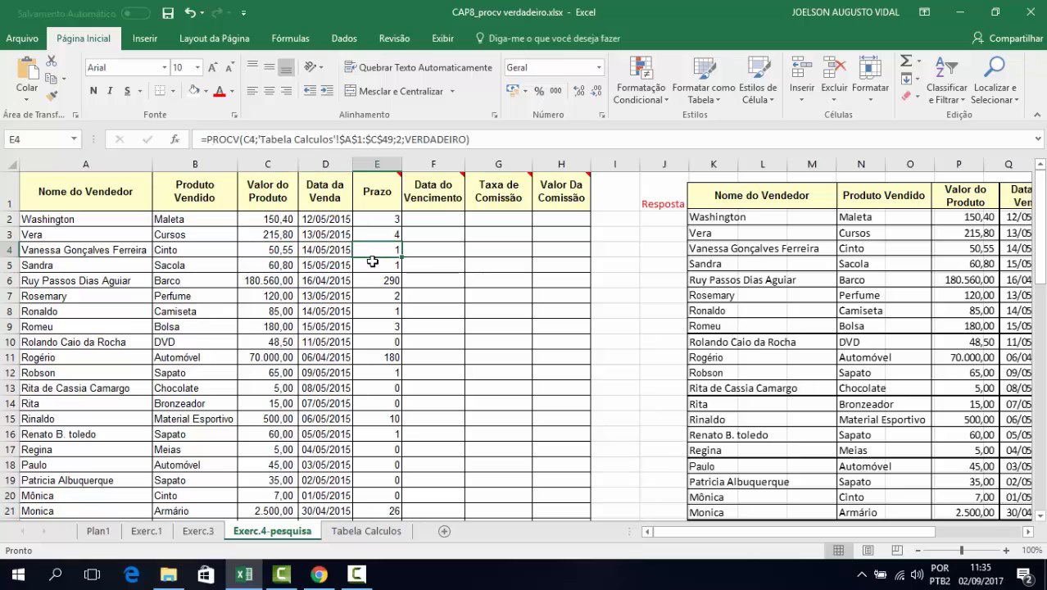
click(366, 531)
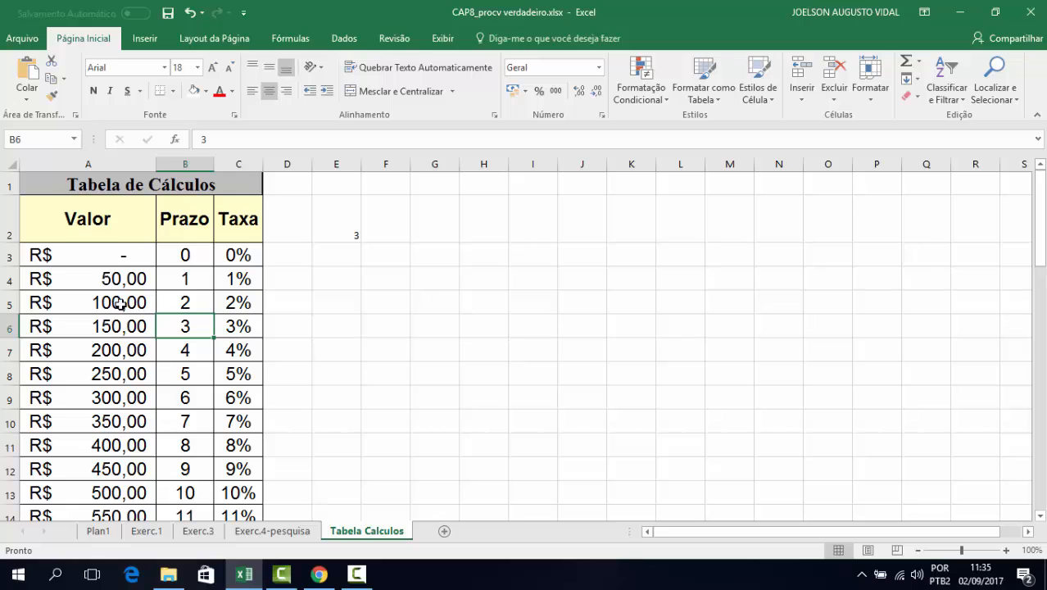
click(281, 533)
- Calculate the Data do Vencimento in F2 with =D2+E2 and fill the formula down the column
mouse_move(442, 181)
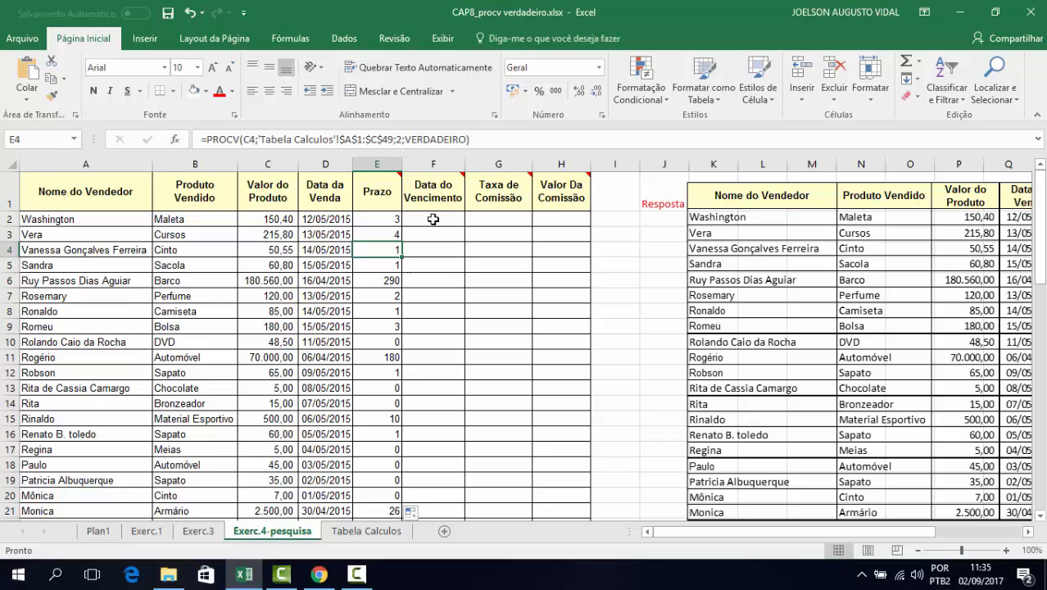
click(434, 219)
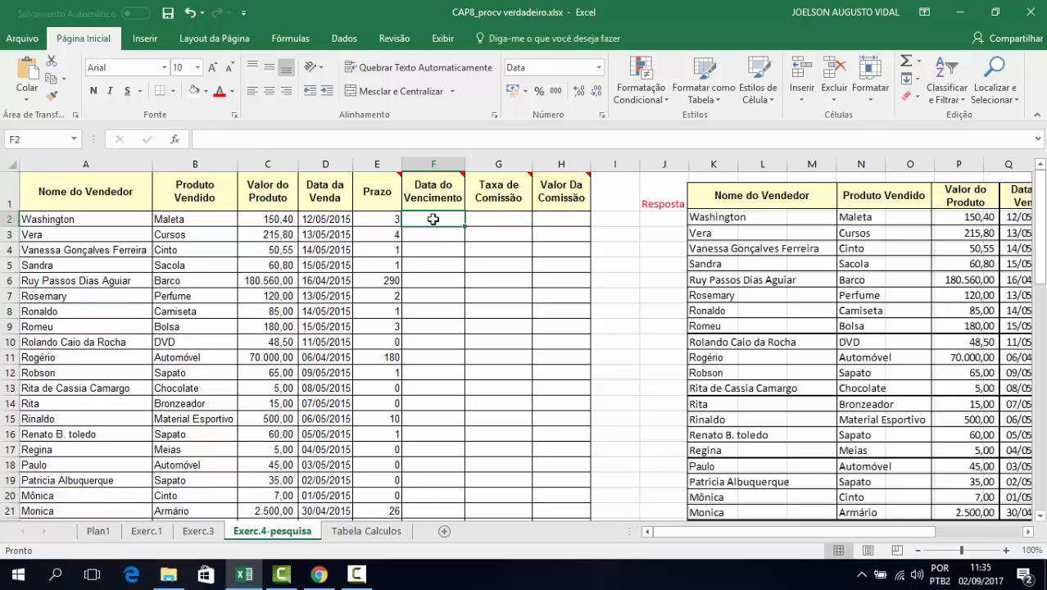
text(=)
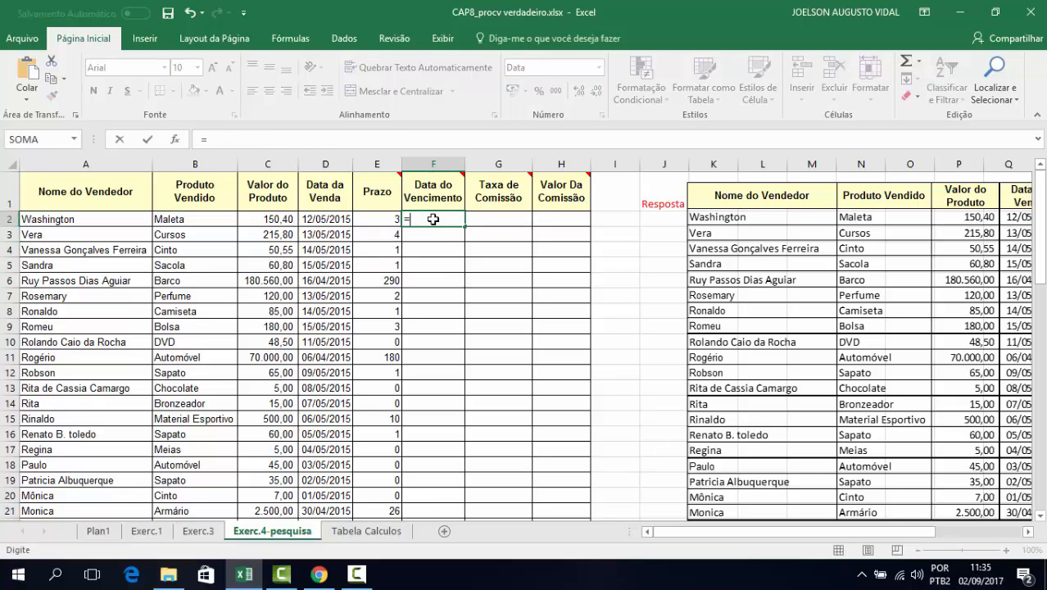
click(323, 223)
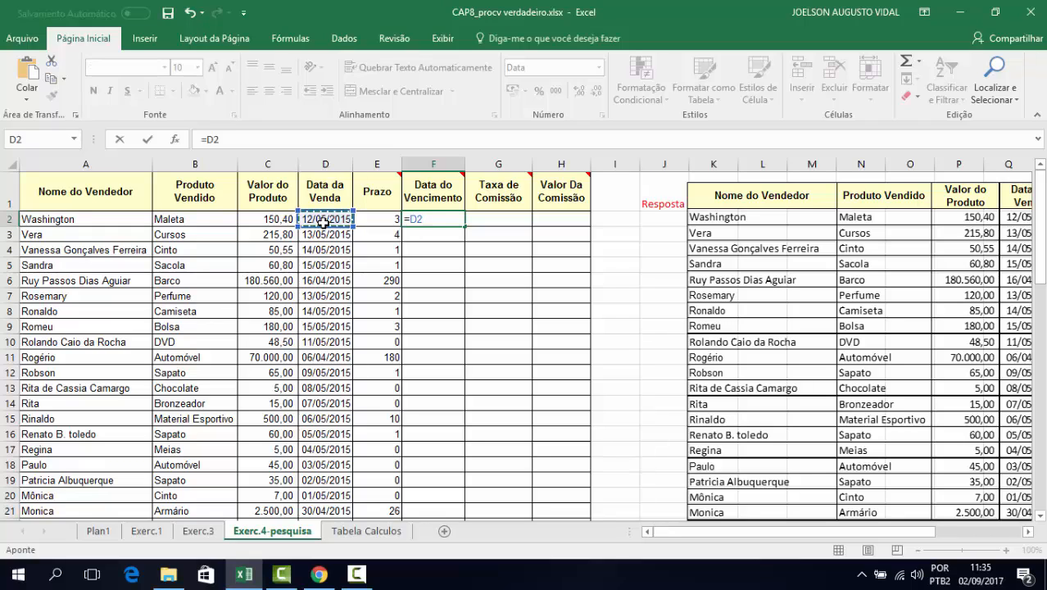
text(+)
click(376, 218)
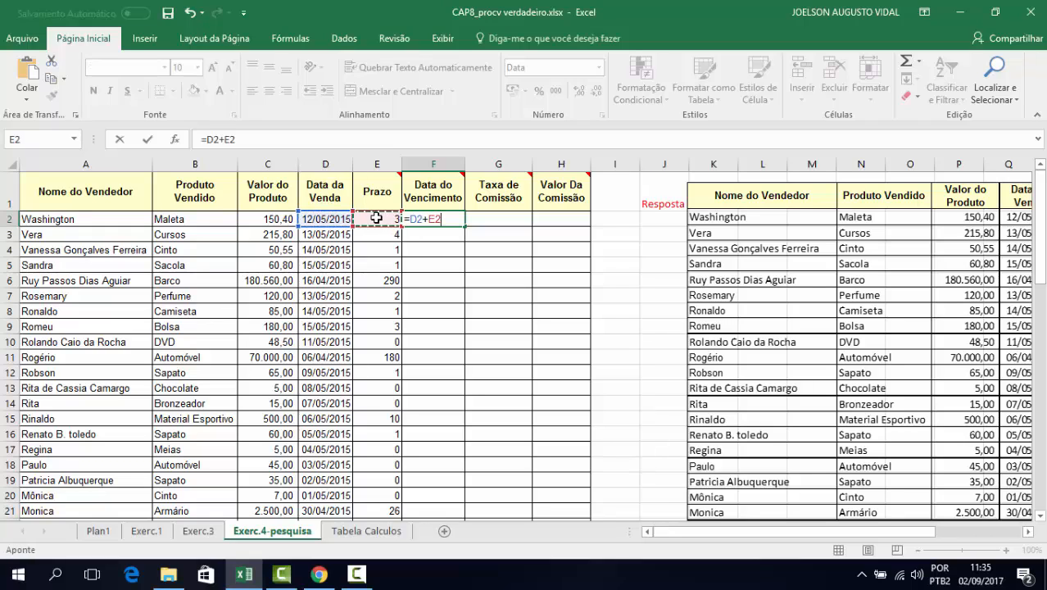
key(Return)
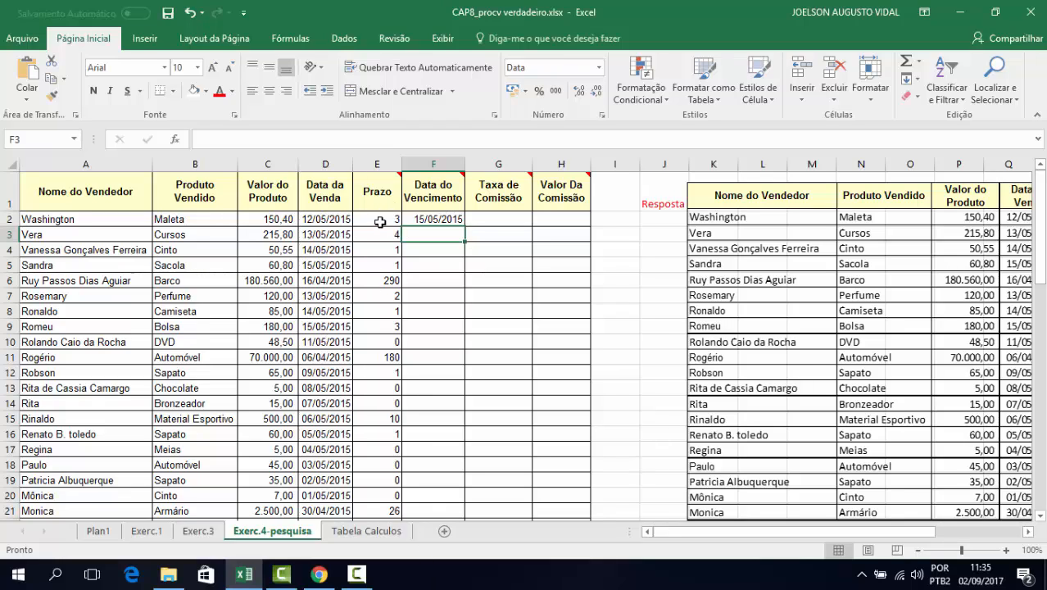
click(450, 217)
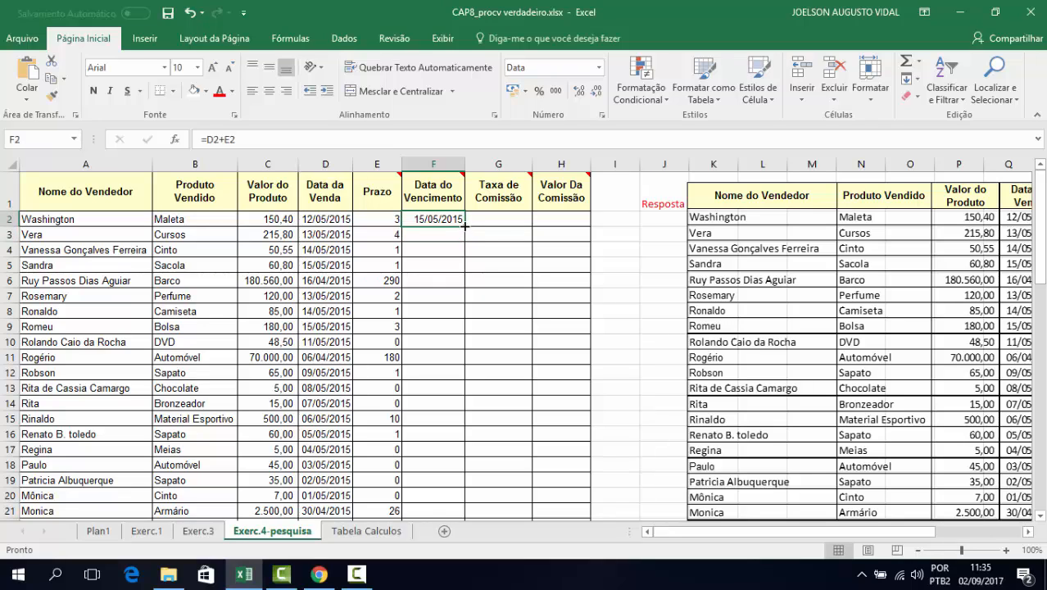
double_click(464, 227)
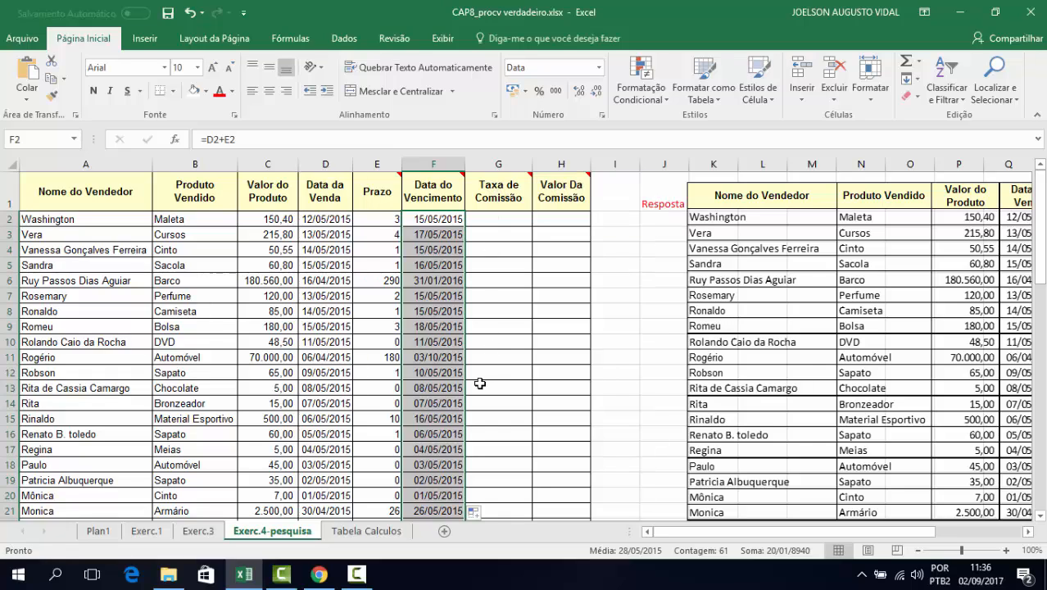
- Compare the Valor, Prazo and Taxa columns of Tabela Calculos with the Exerc.4-pesquisa columns to plan the Taxa de Comissão lookup
click(372, 531)
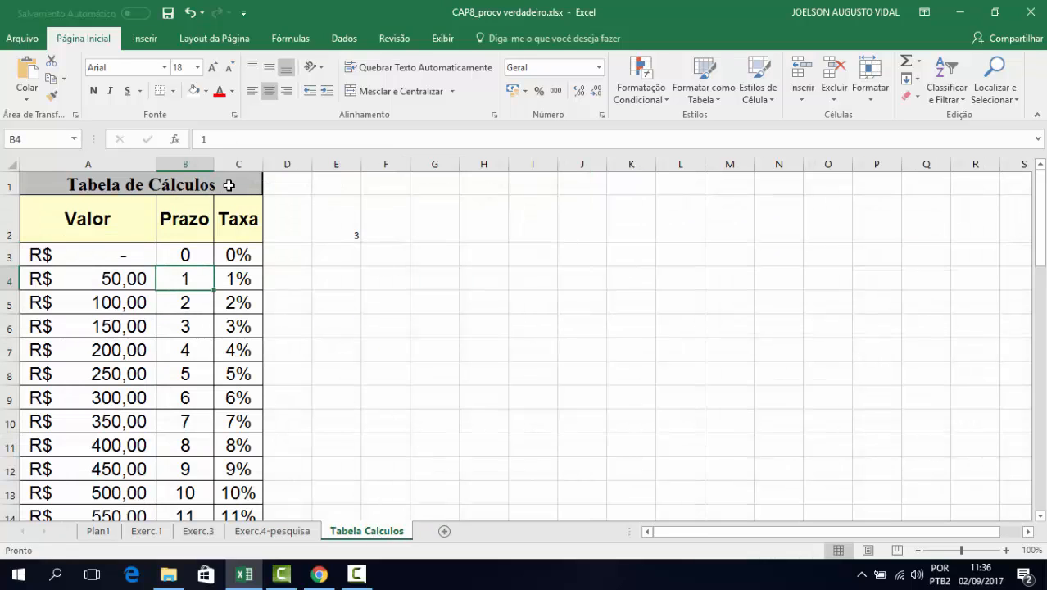
click(266, 532)
click(503, 220)
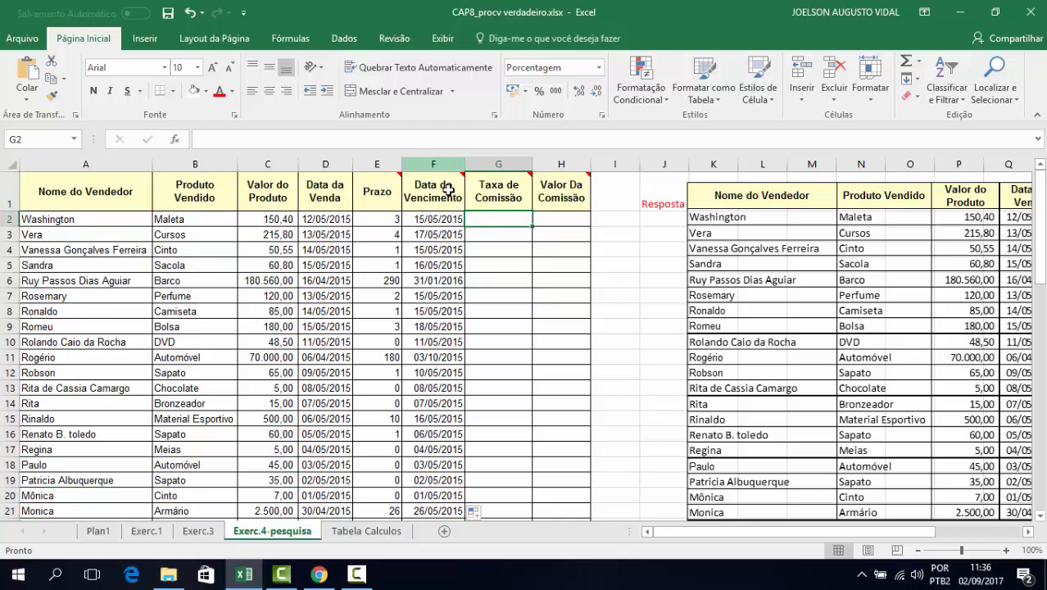
click(350, 533)
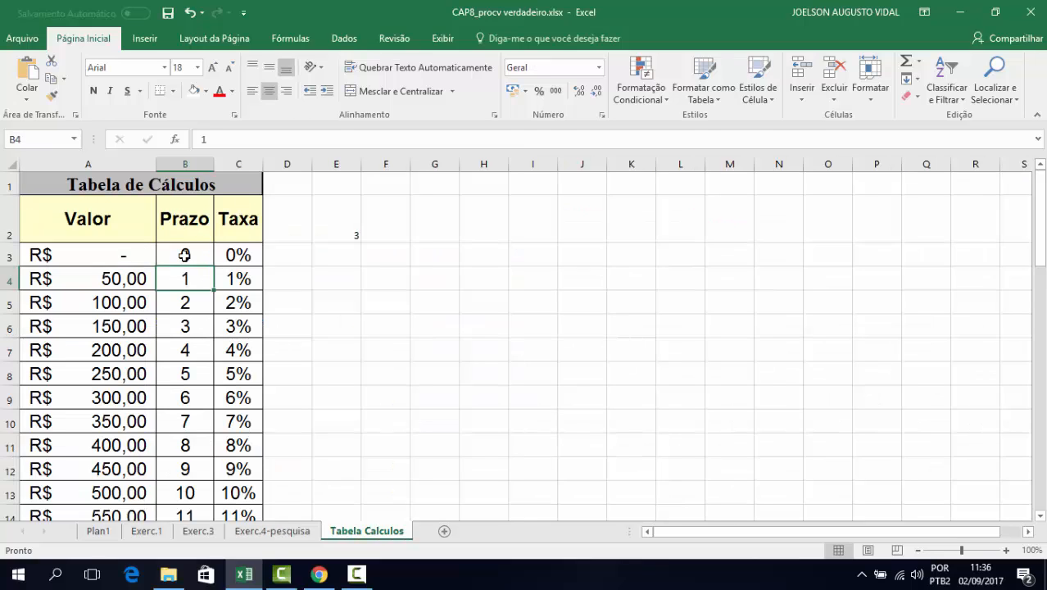
click(275, 531)
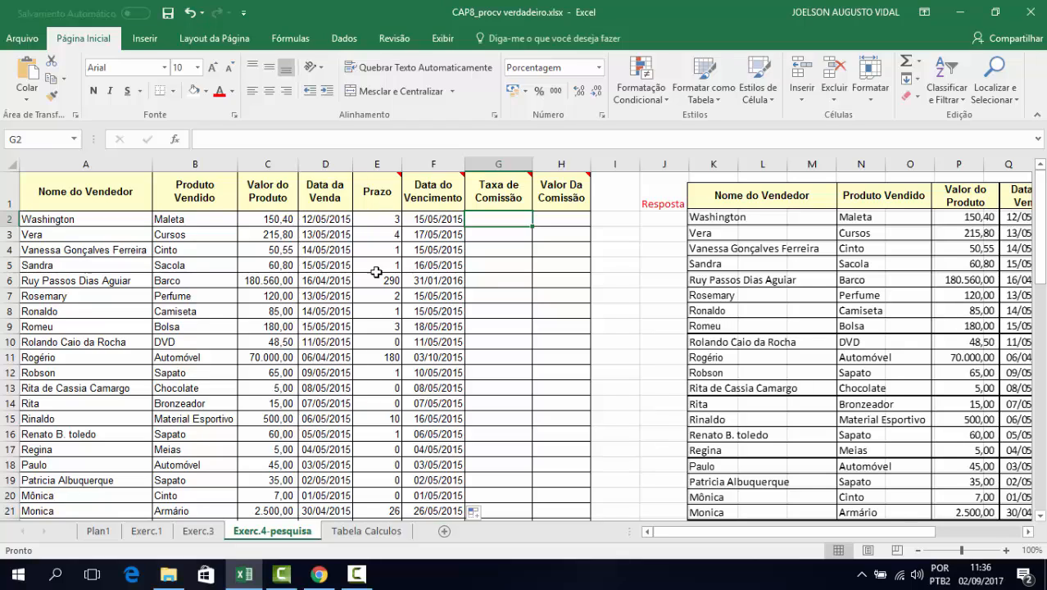
click(376, 532)
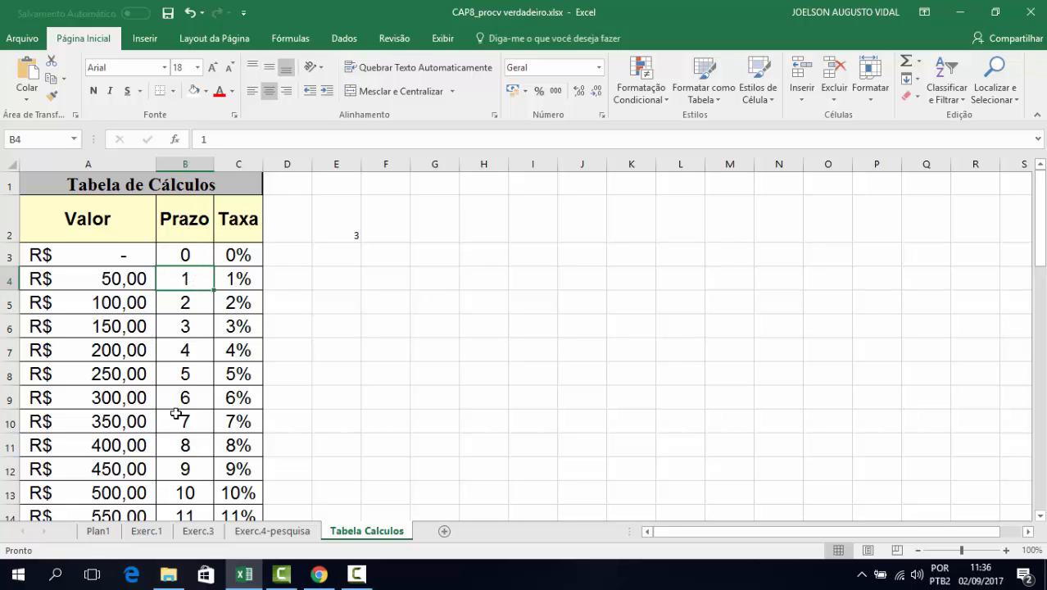
click(275, 531)
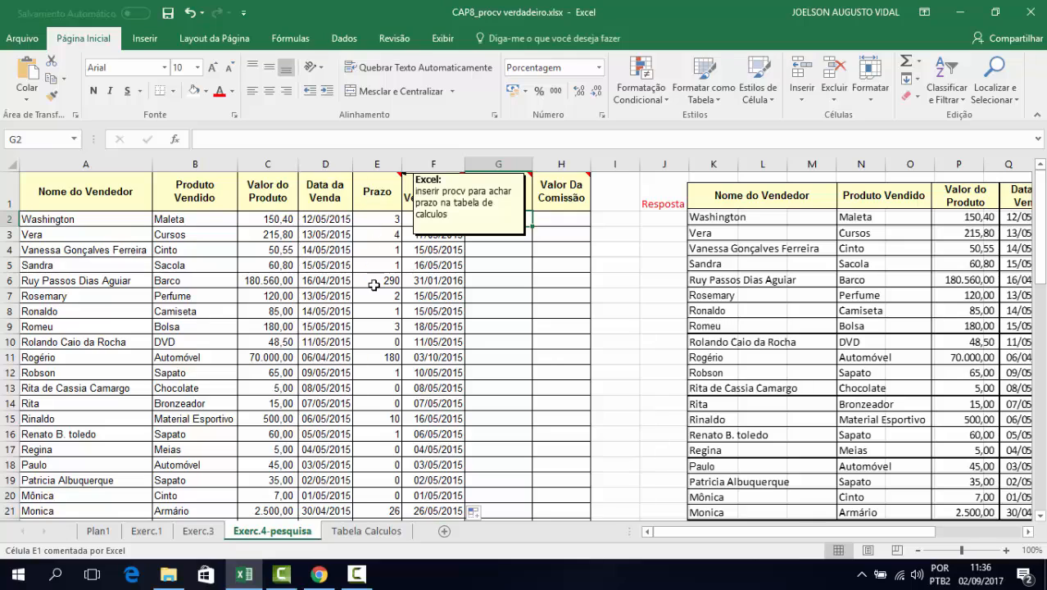
click(357, 533)
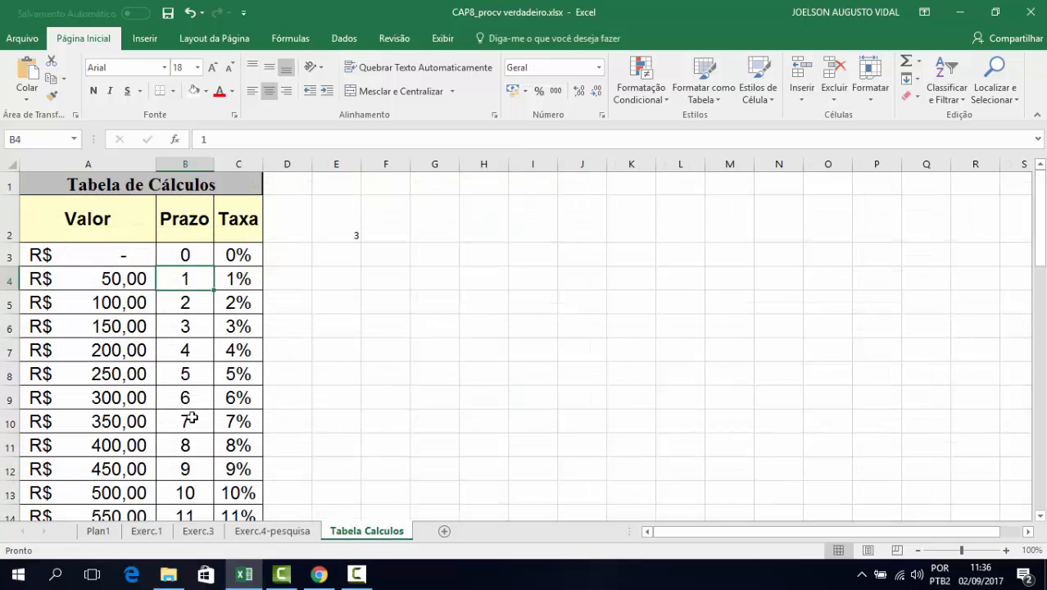
click(274, 531)
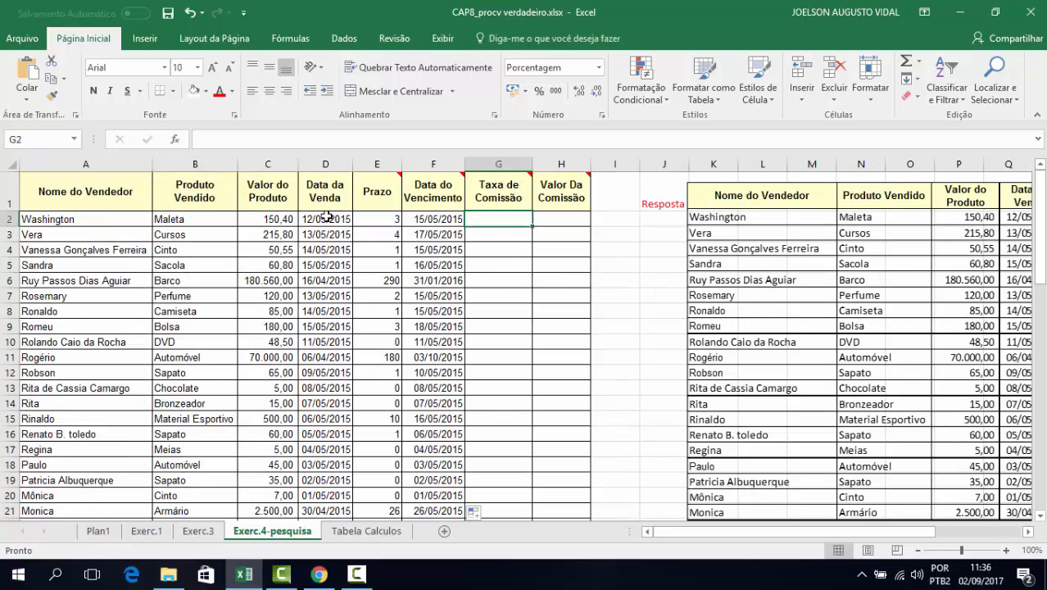
click(266, 220)
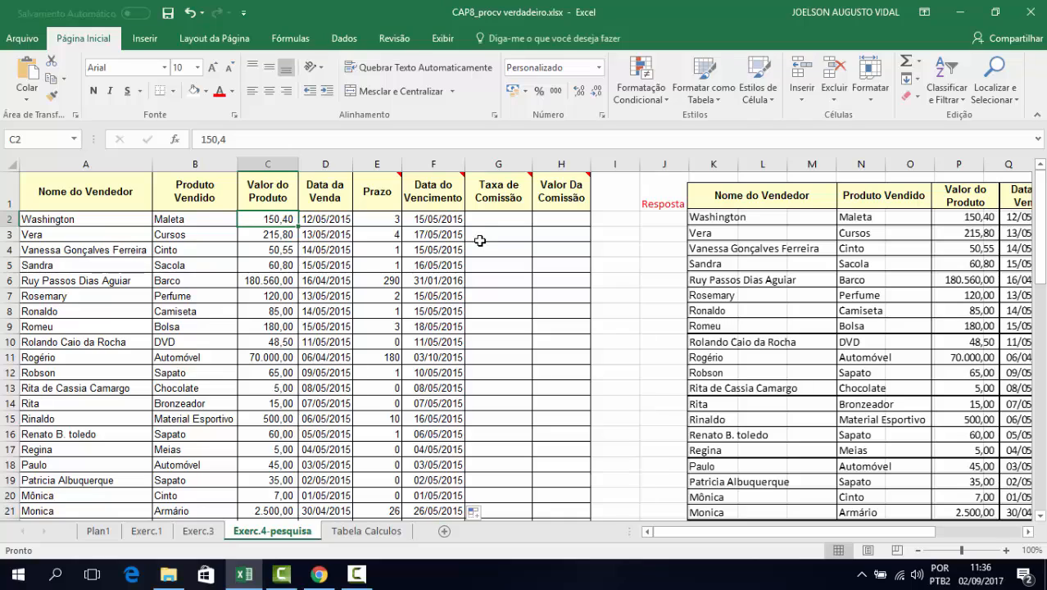
- Start a PROCV formula in the first Taxa de Comissão cell, G2, with C2 as the lookup value
click(488, 217)
text(=)
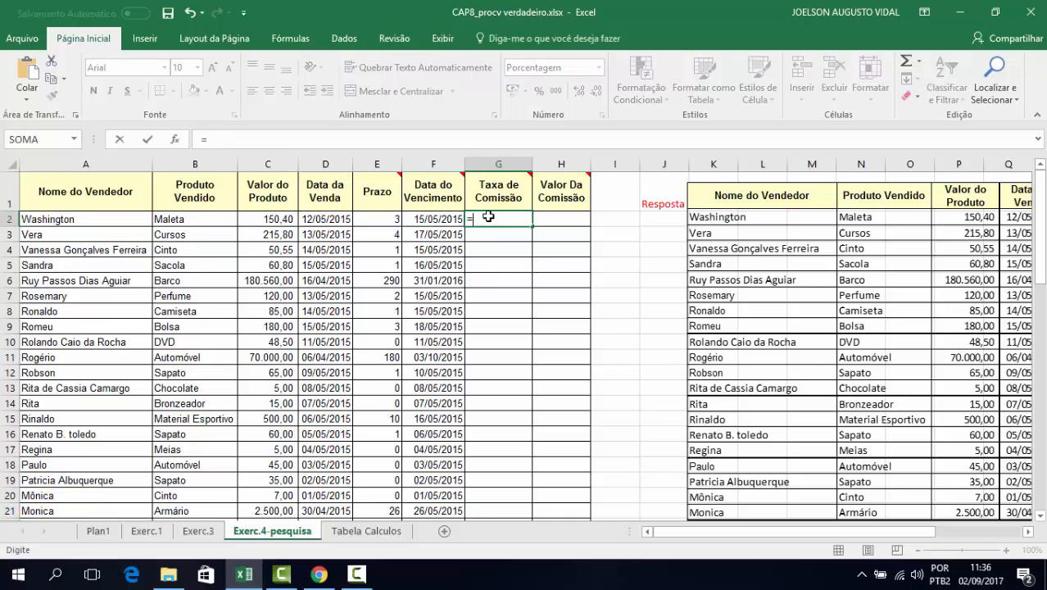
text(procv)
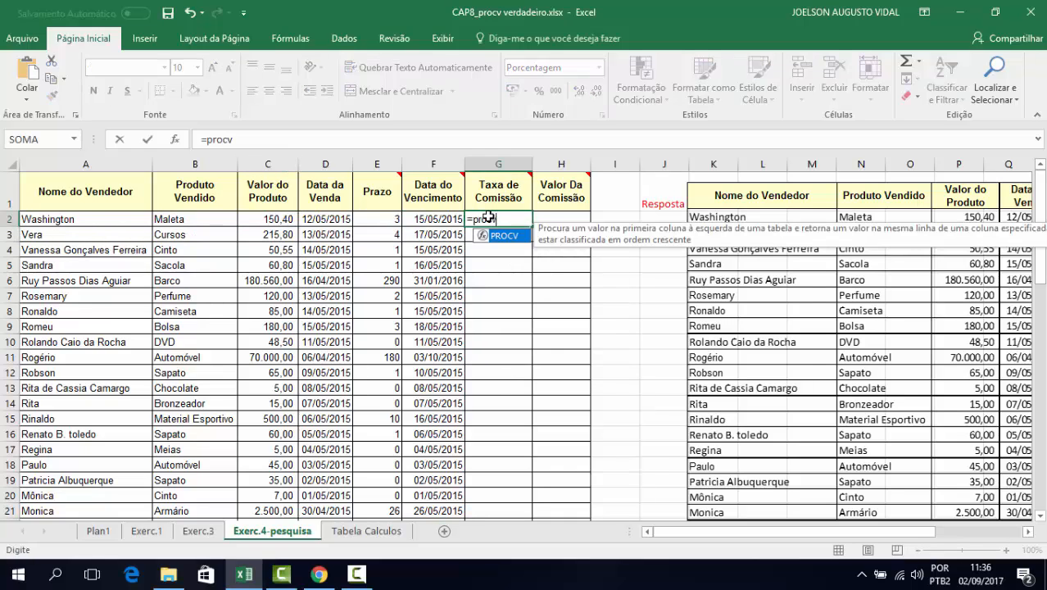
double_click(501, 236)
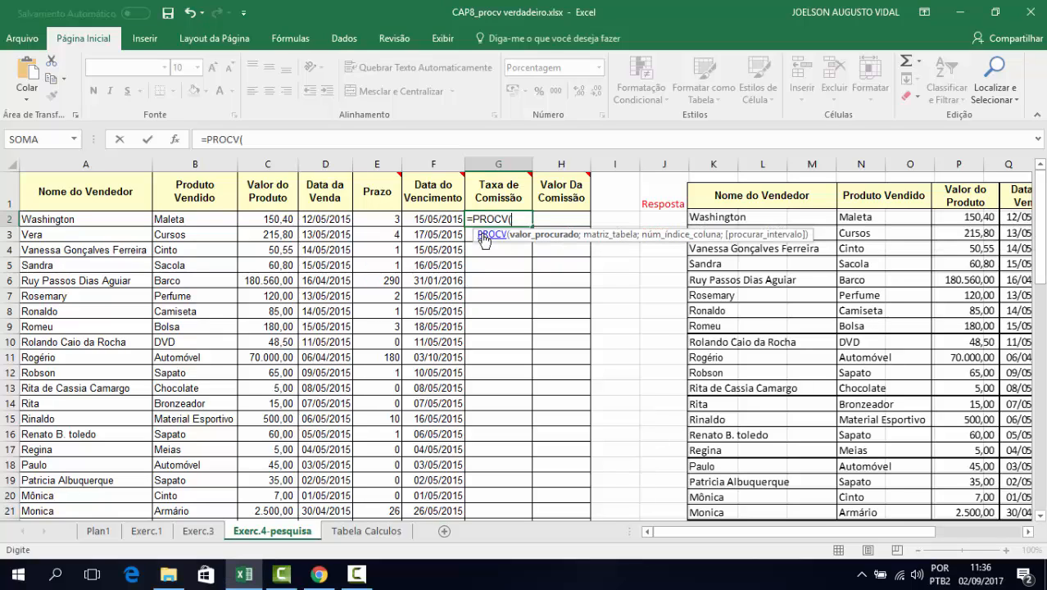
click(267, 219)
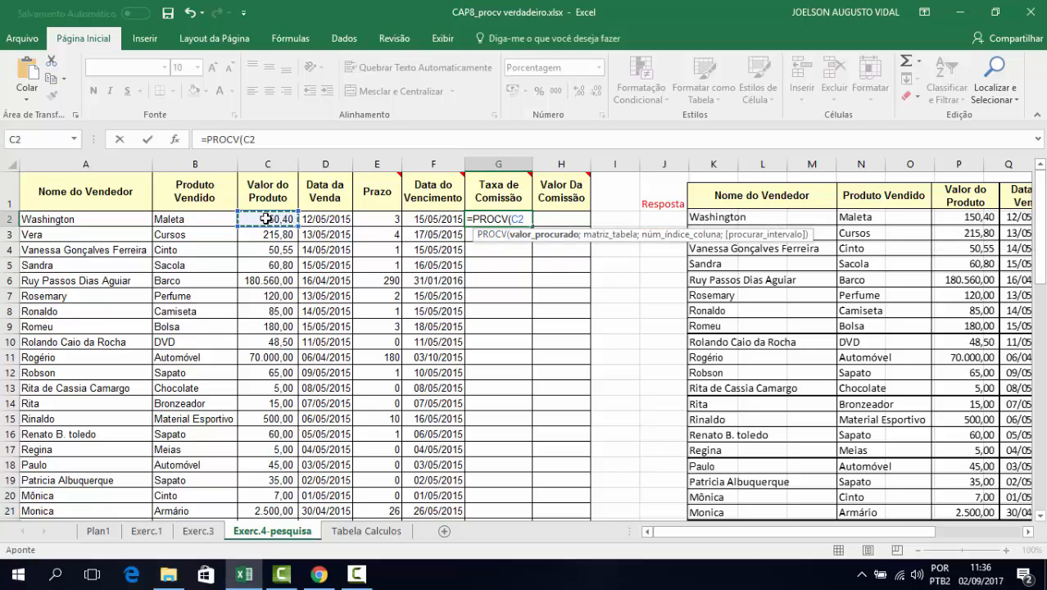
text(;)
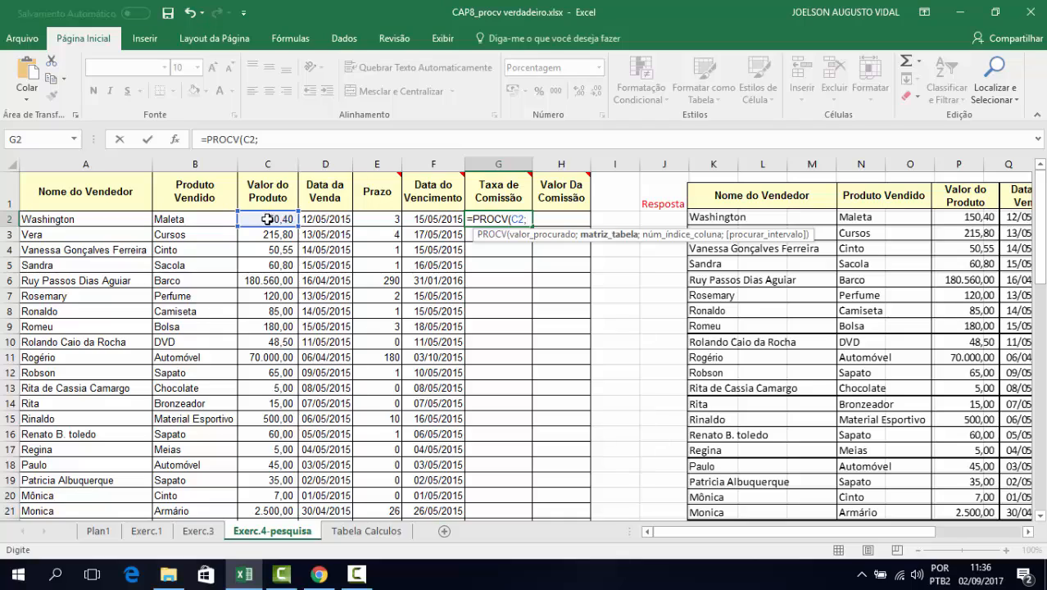
- Set the G2 formula's lookup table to Tabela Calculos A1:C49, locked as $A$1:$C$49, and continue to the column index argument
click(367, 532)
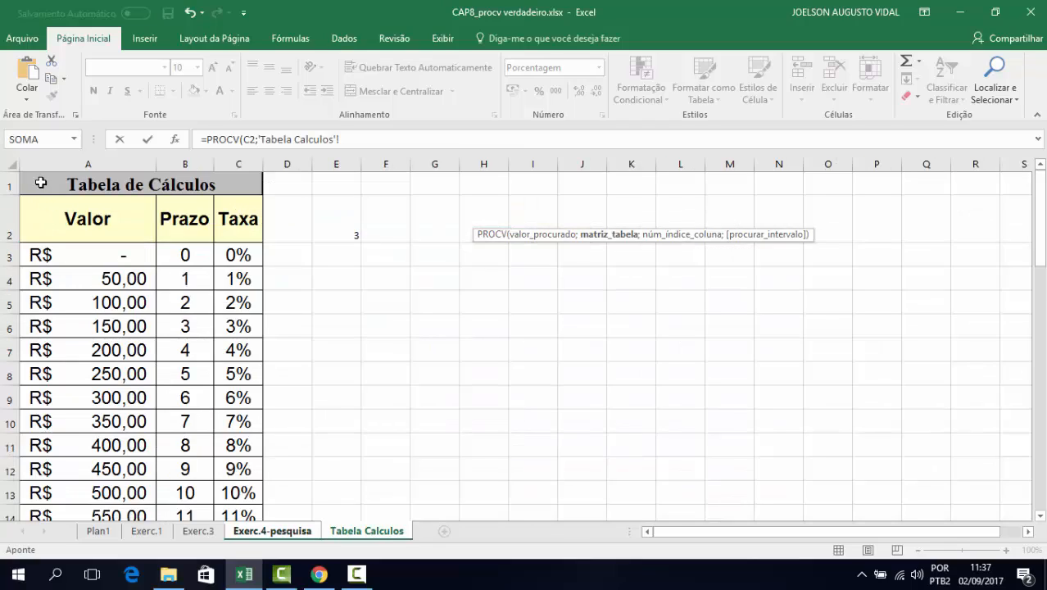
drag(37, 178, 234, 503)
key(F4)
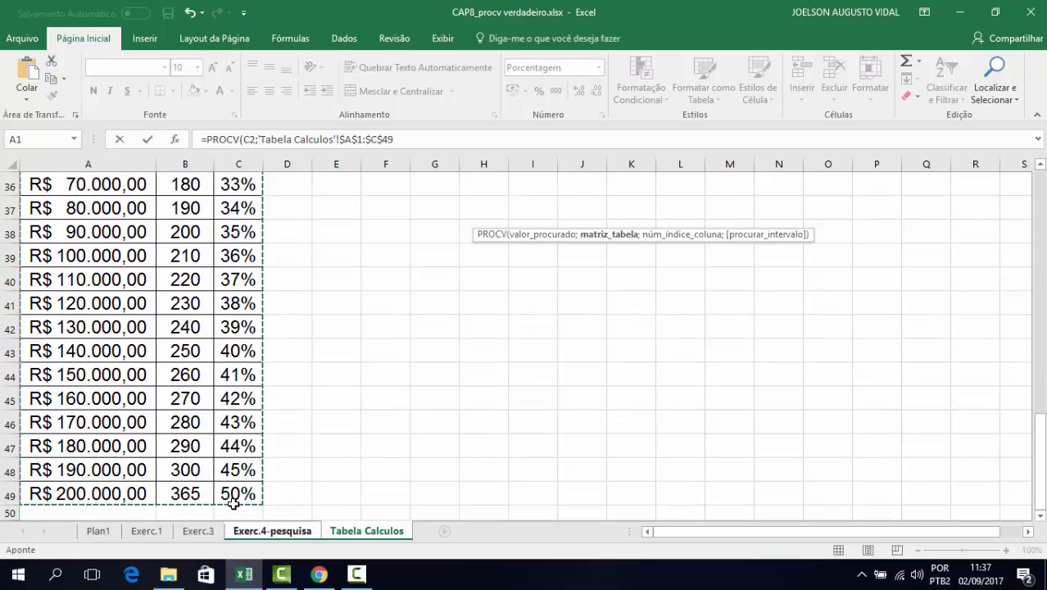
text(;)
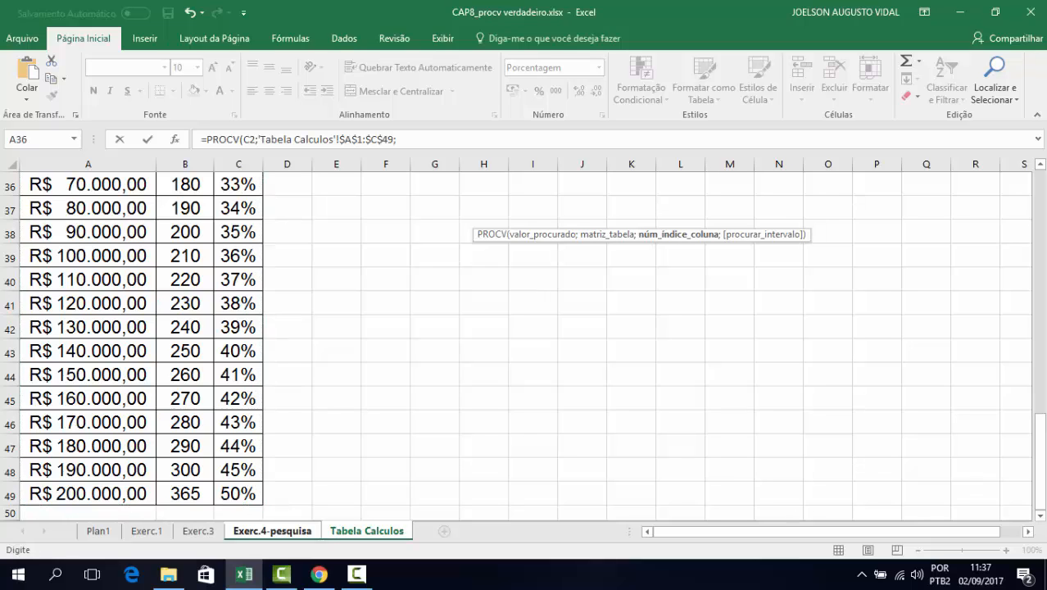
drag(1040, 463, 1041, 212)
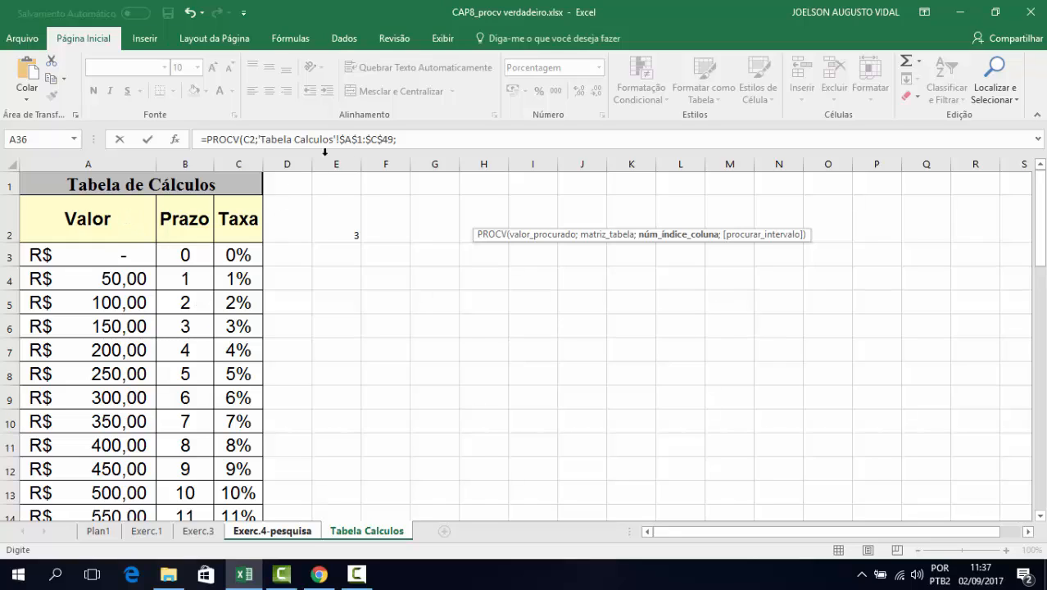
click(423, 140)
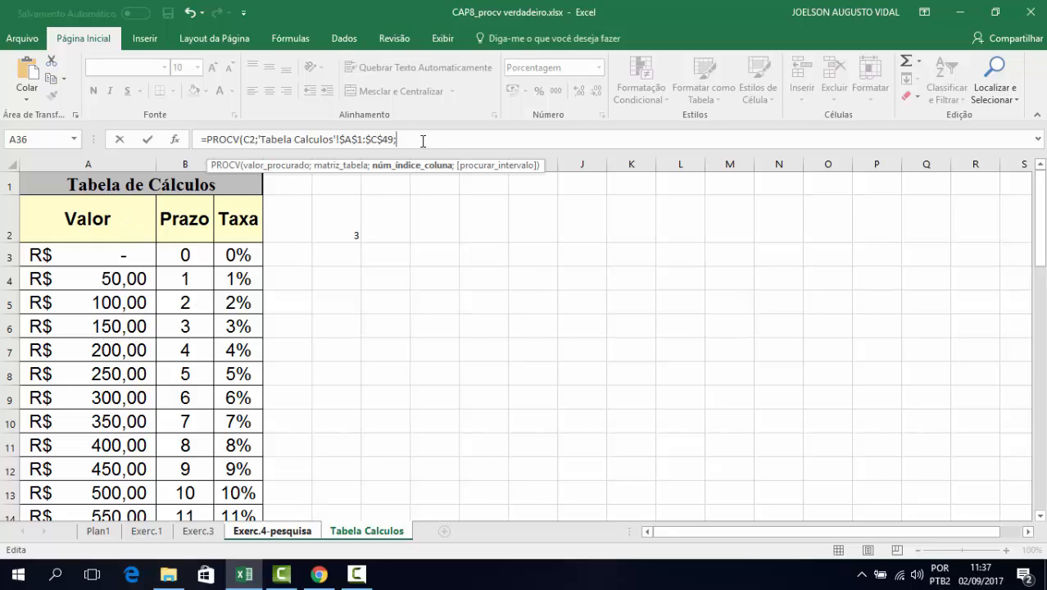
- Complete the G2 PROCV formula with column index 3 and VERDADEIRO, and fill it down the Taxa de Comissão column
text(;)
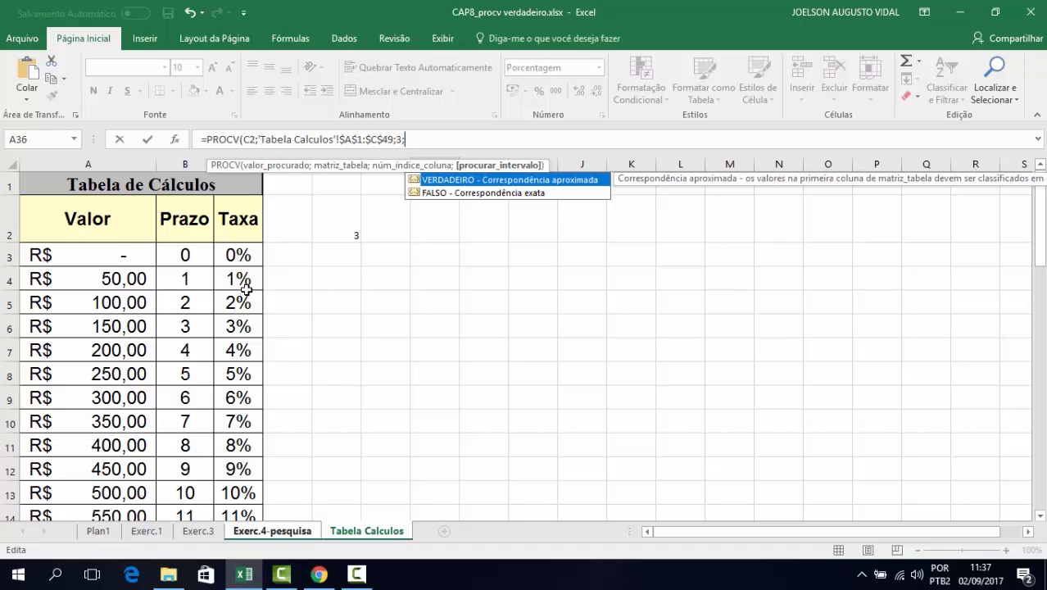
double_click(510, 180)
key(Return)
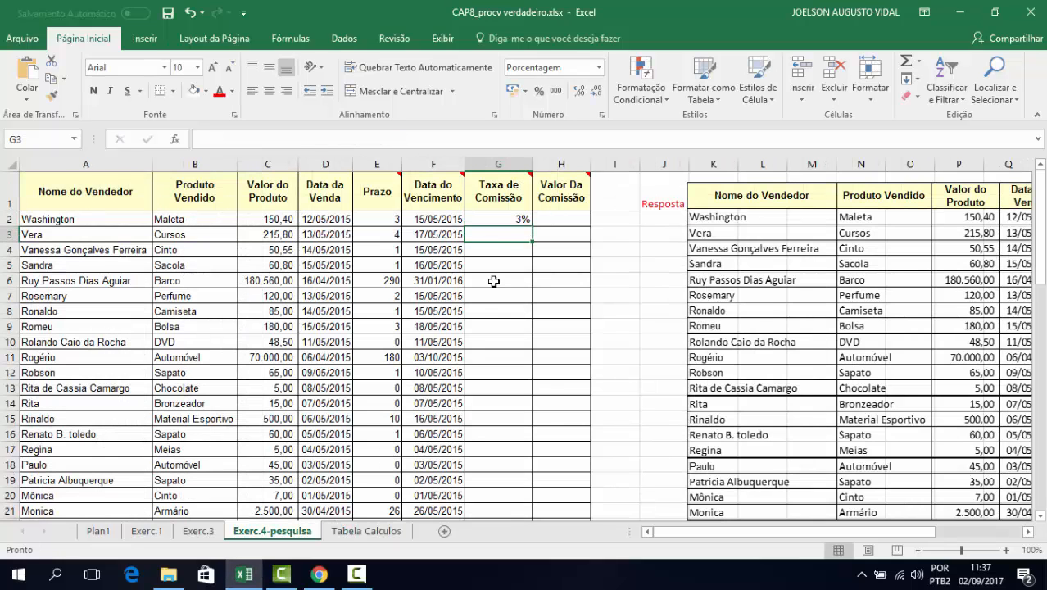
click(503, 219)
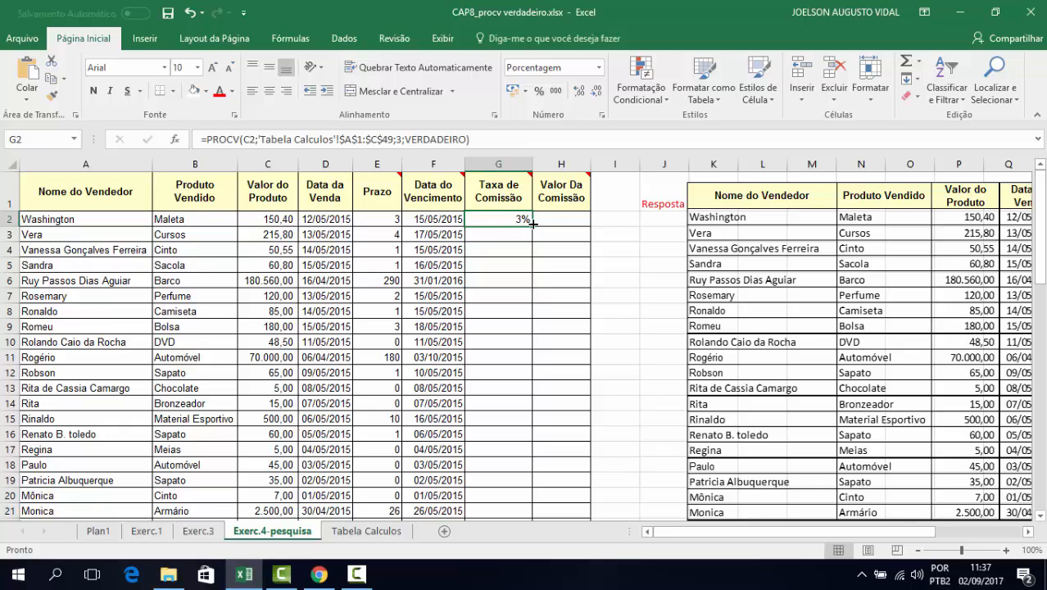
double_click(533, 227)
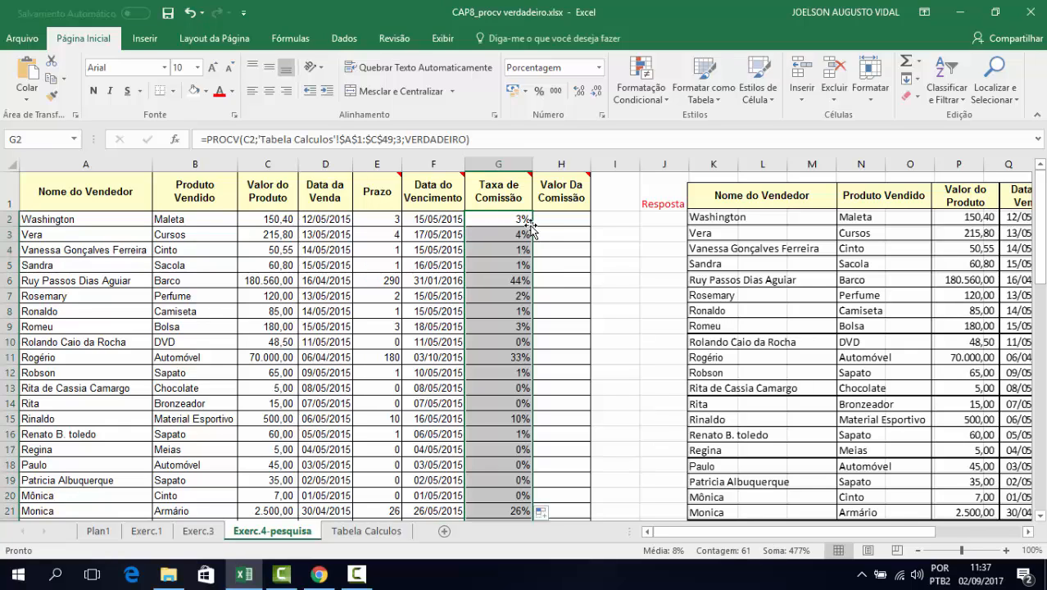
- Check row 2's Prazo and Taxa de Comissão on Exerc.4-pesquisa against the R$ 150,00 row of Tabela Calculos
click(256, 221)
click(379, 221)
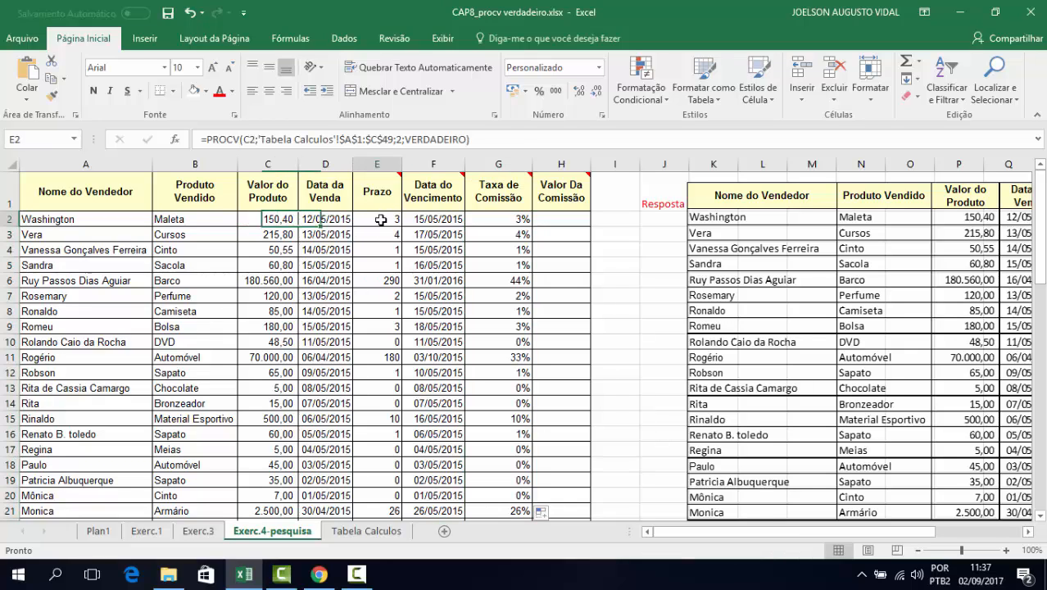
click(482, 214)
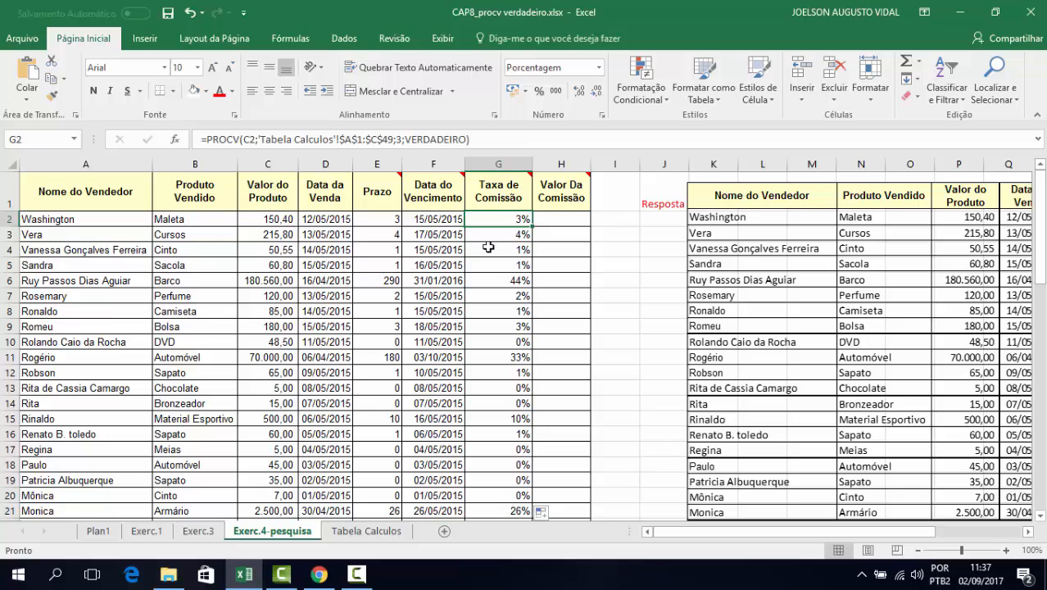
click(365, 529)
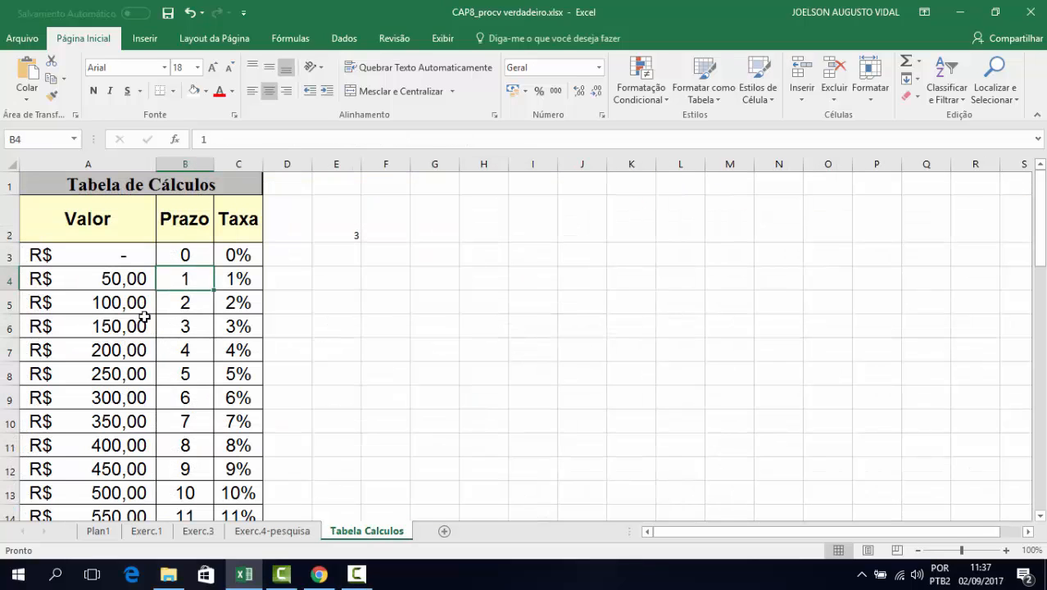
click(196, 329)
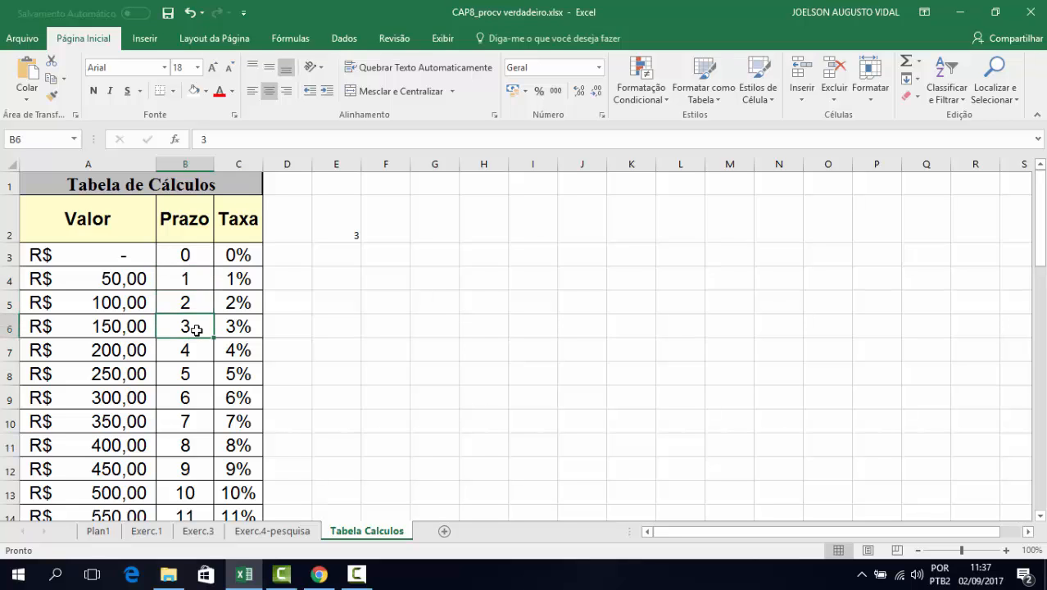
click(239, 329)
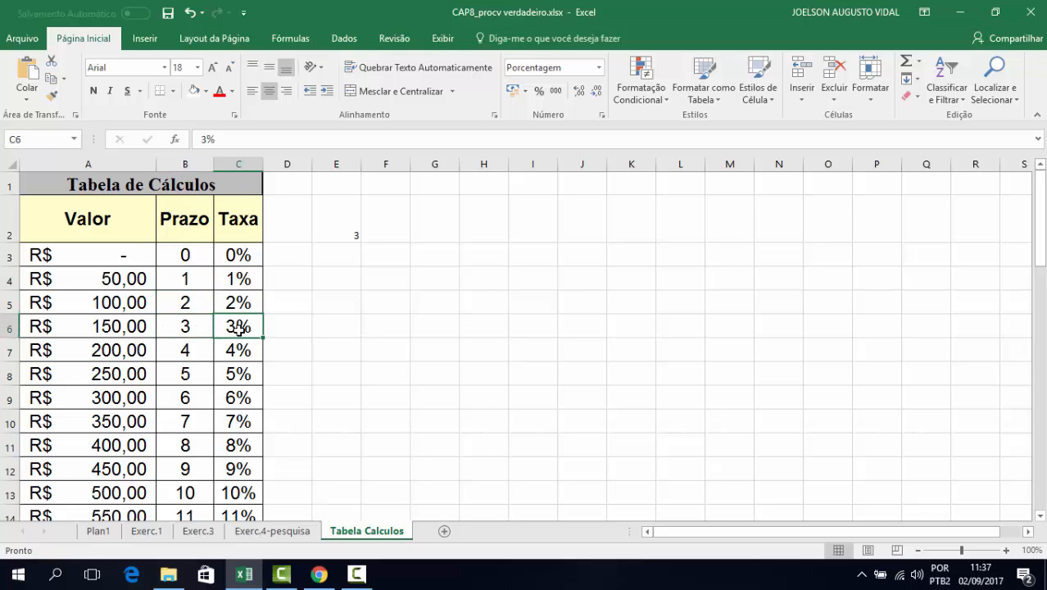
click(289, 535)
- Examine the Taxa de Comissão of the 70.000,00 product in row 11 and browse Tabela Calculos for the matching Valor range
click(269, 293)
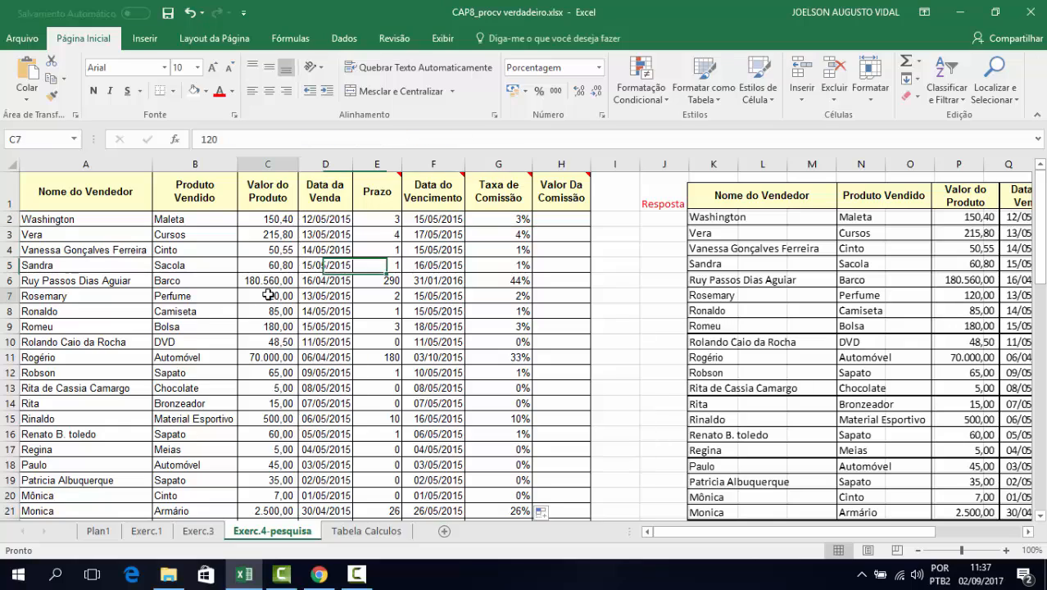
click(261, 358)
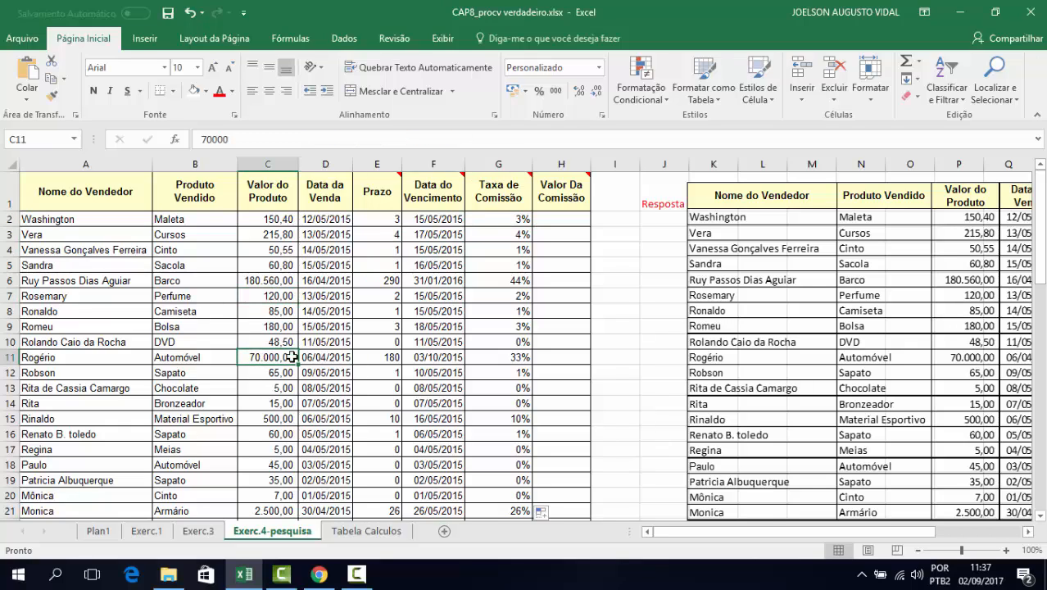
click(509, 361)
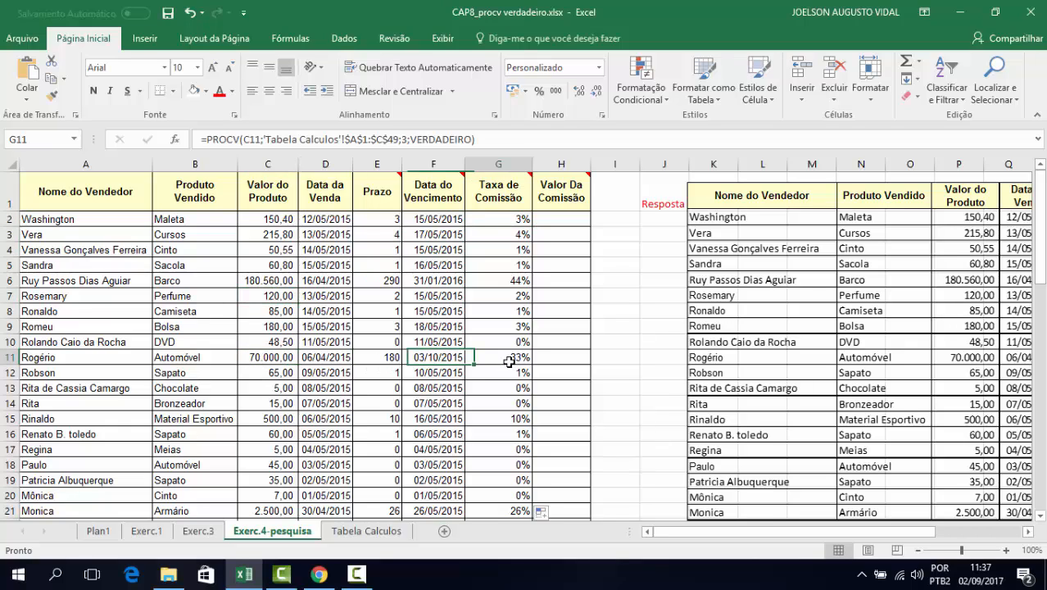
click(367, 530)
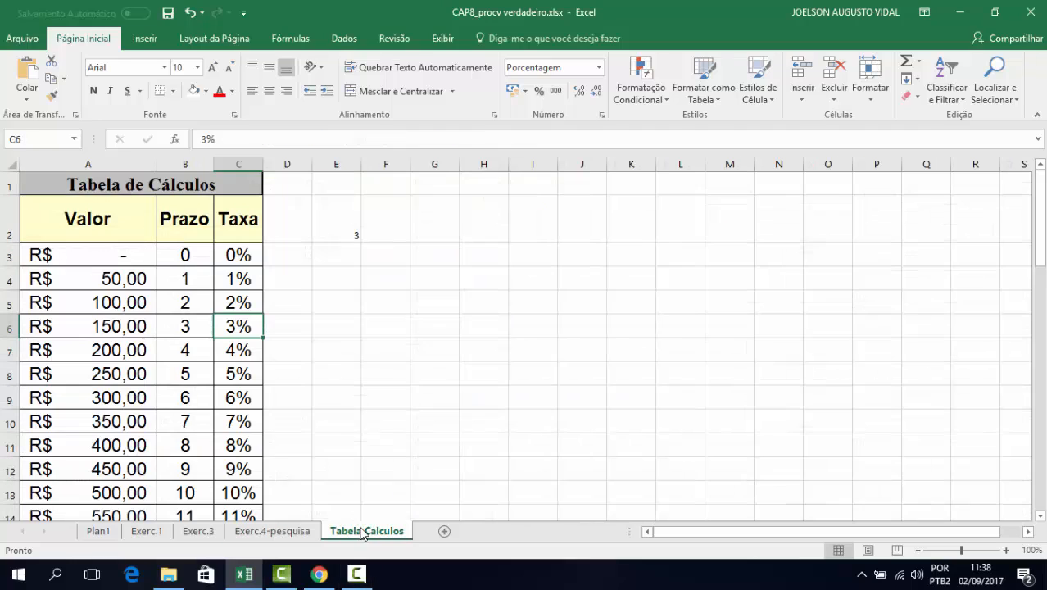
scroll(244, 440, down, 11)
scroll(137, 446, up, 2)
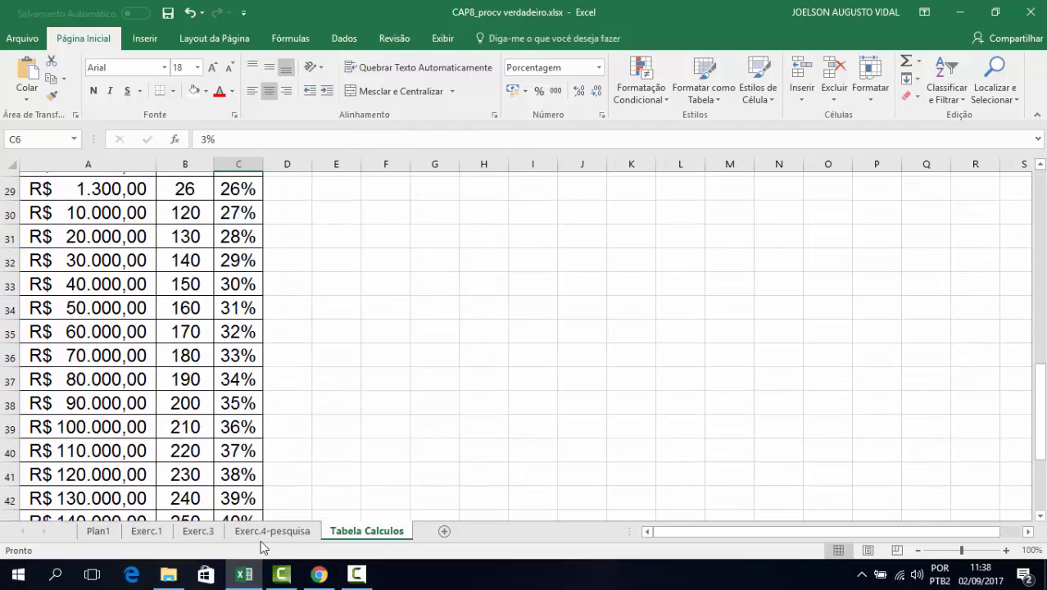
click(270, 531)
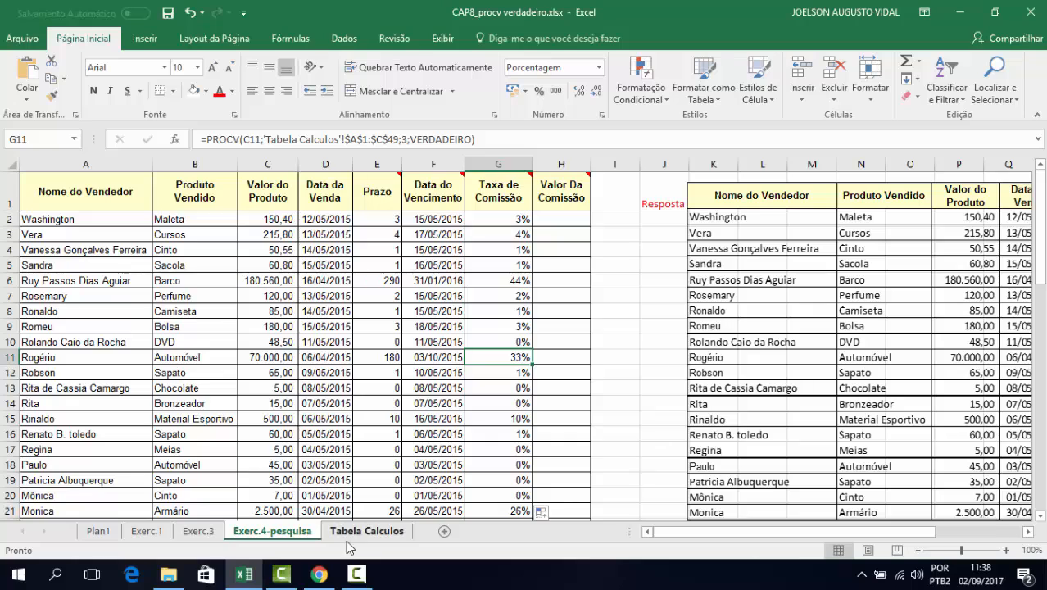
click(366, 531)
scroll(128, 447, down, 5)
scroll(128, 448, up, 2)
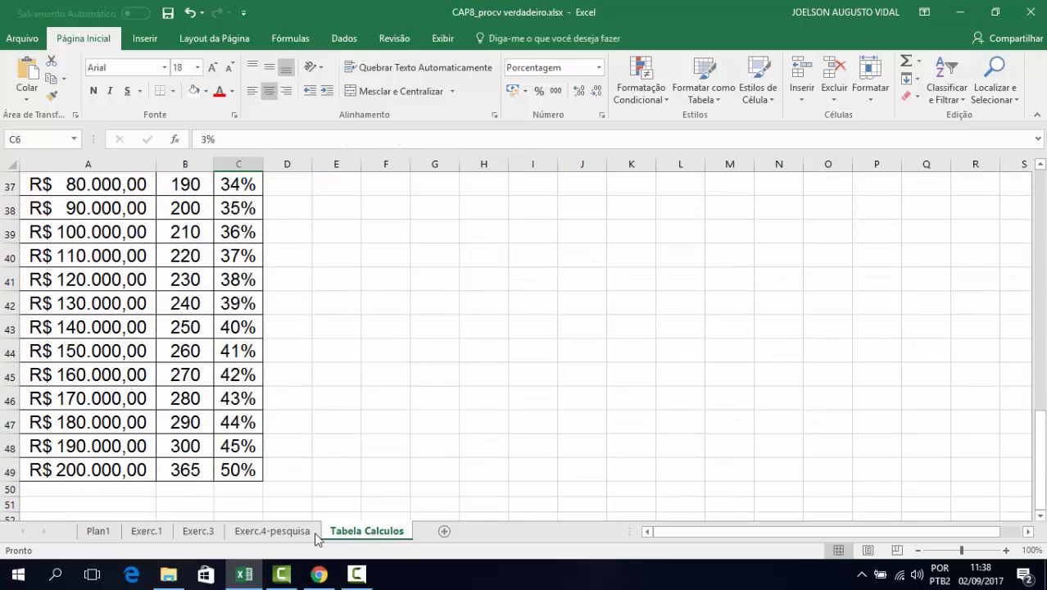
click(279, 531)
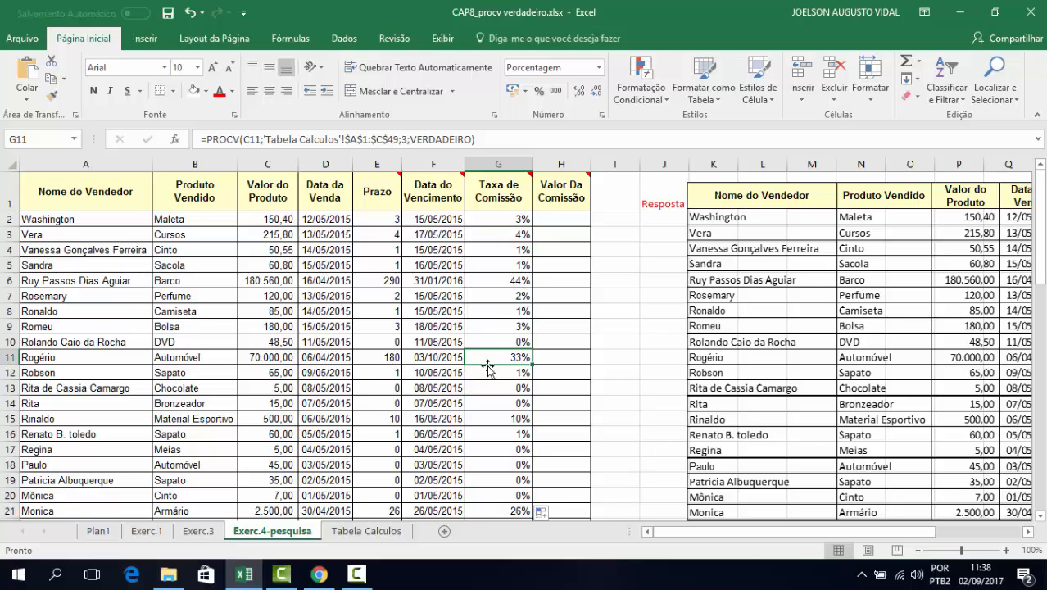
- Locate the R$ 70.000,00 row in Tabela Calculos and compare its Taxa with the rate in G11 of Exerc.4-pesquisa
click(352, 533)
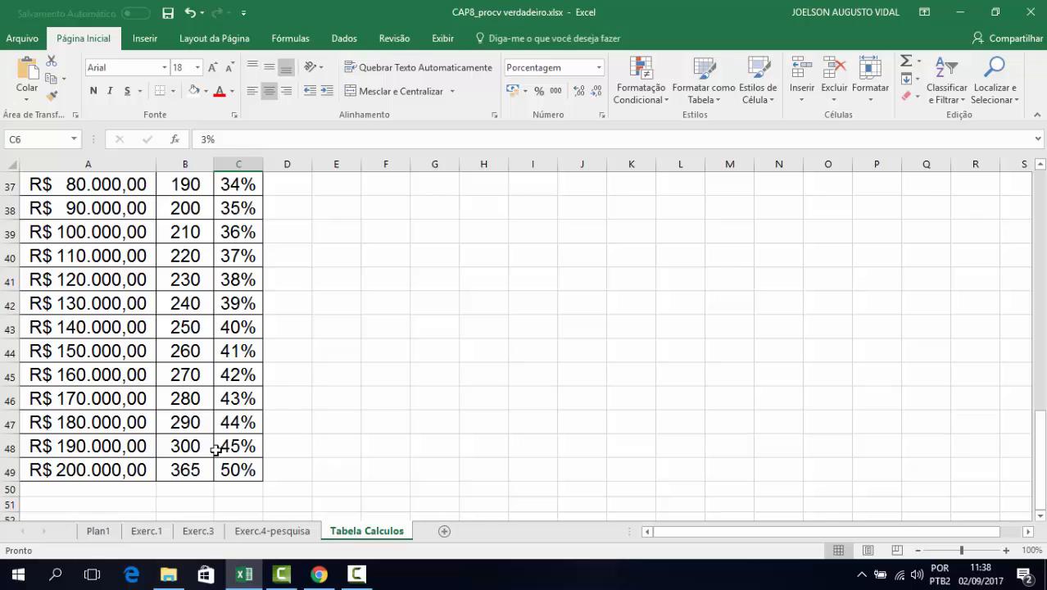
scroll(223, 397, up, 3)
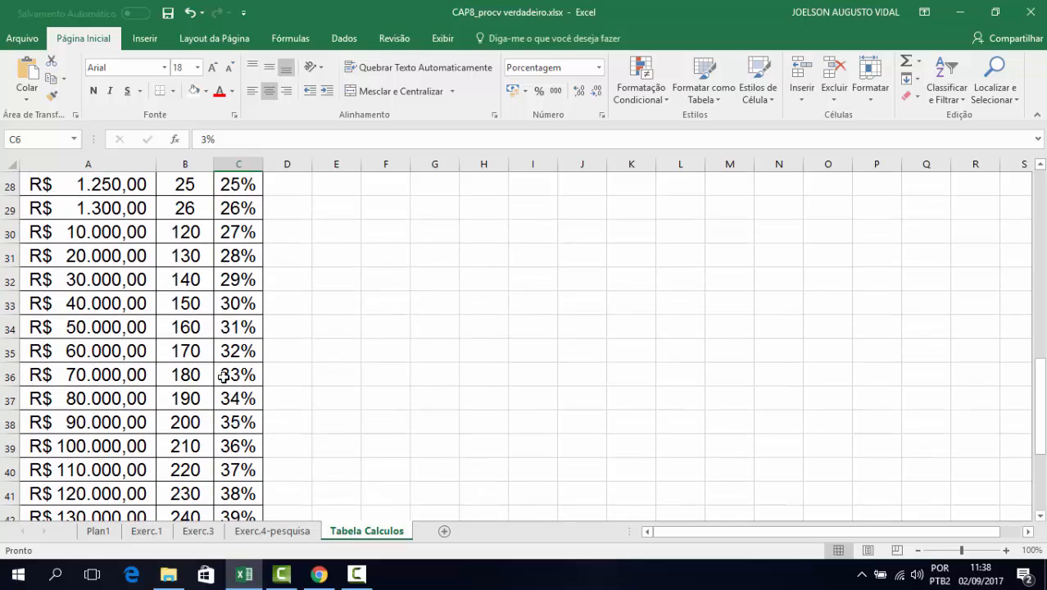
click(230, 374)
click(102, 371)
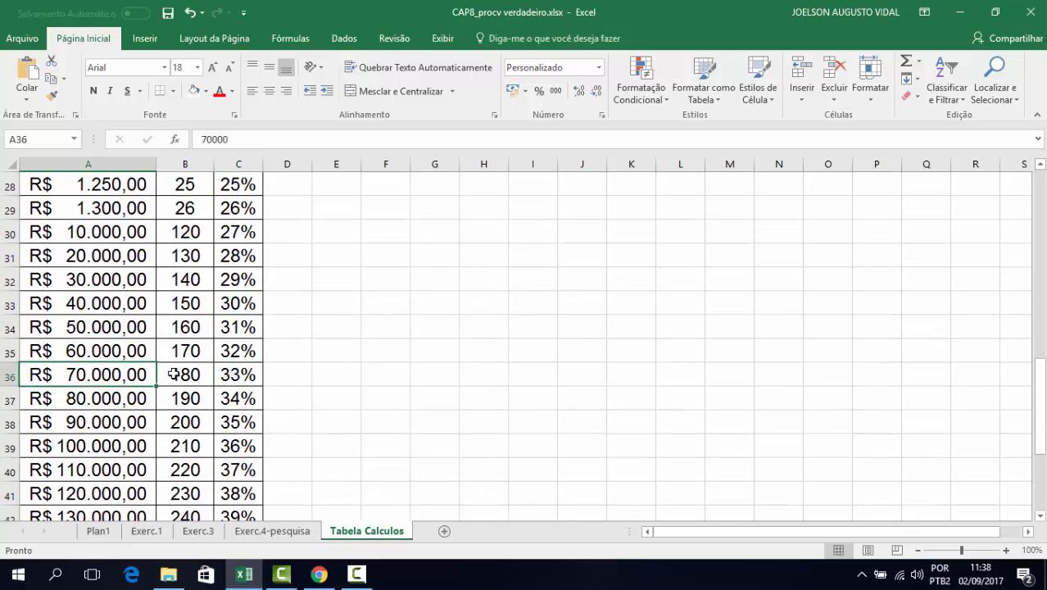
click(230, 377)
click(135, 374)
click(233, 375)
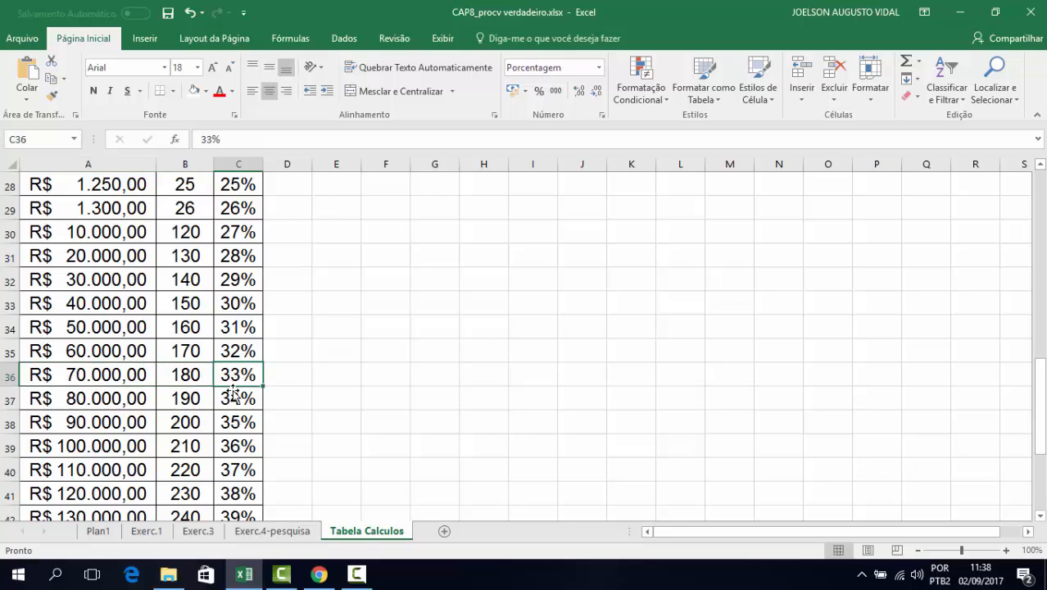
click(265, 529)
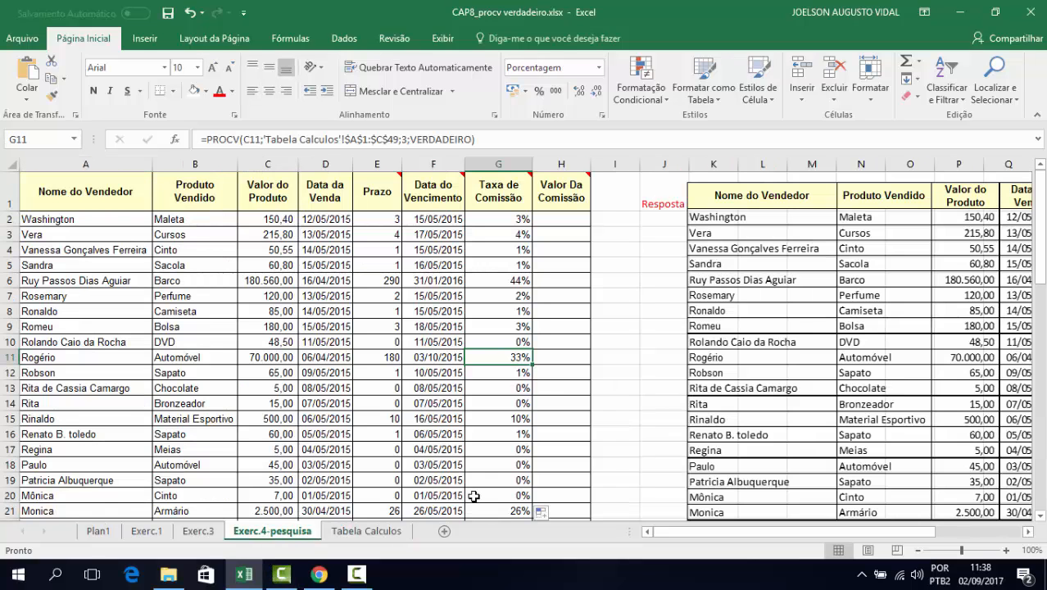
- Calculate the first Valor Da Comissão in H2 with the formula =C2+C2*G2
scroll(692, 393, down, 2)
scroll(692, 393, up, 2)
mouse_move(566, 184)
click(553, 219)
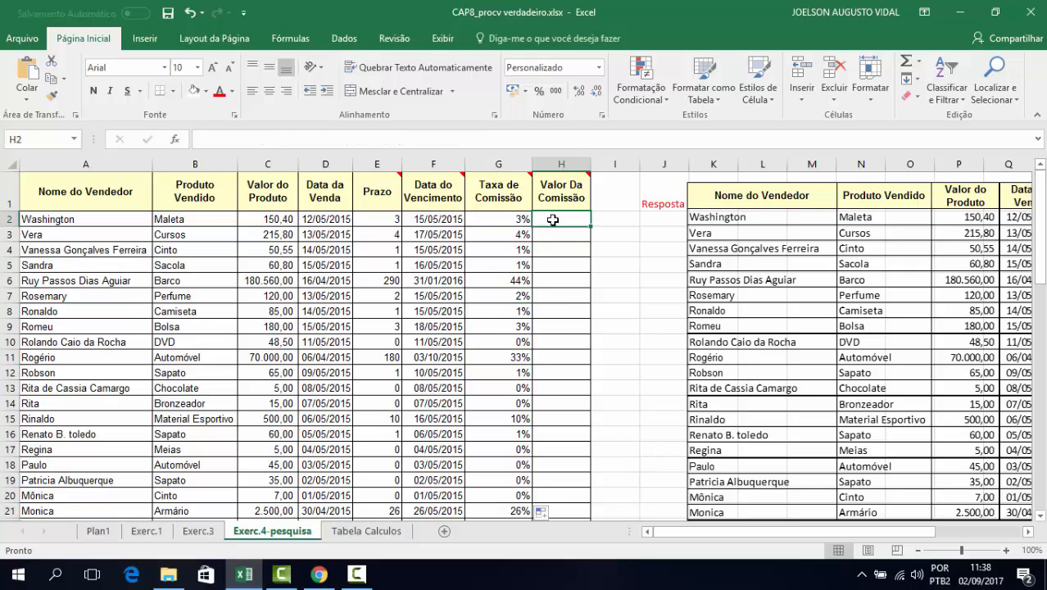
text(=)
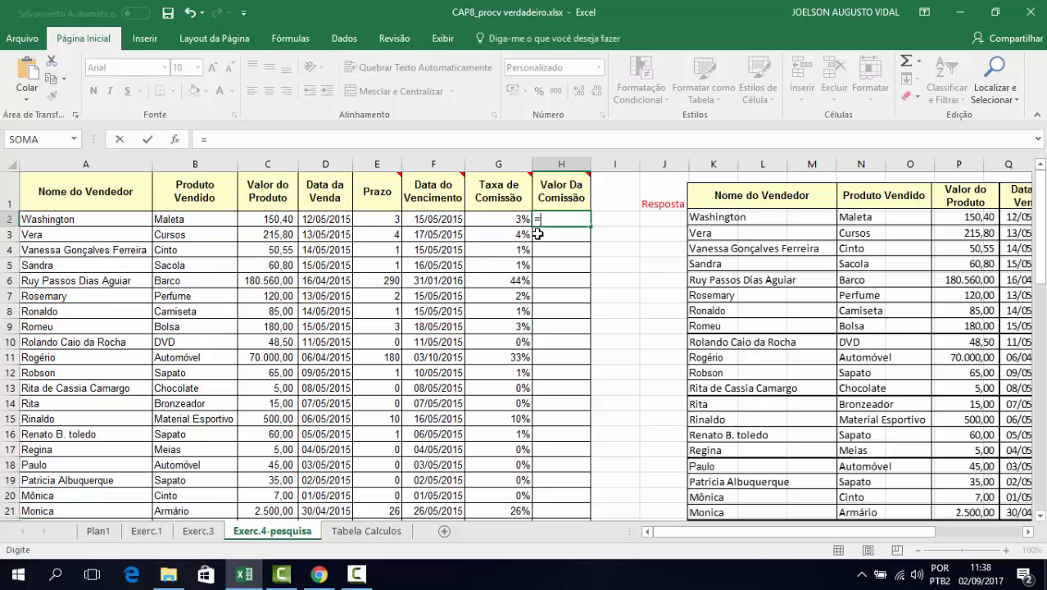
click(276, 218)
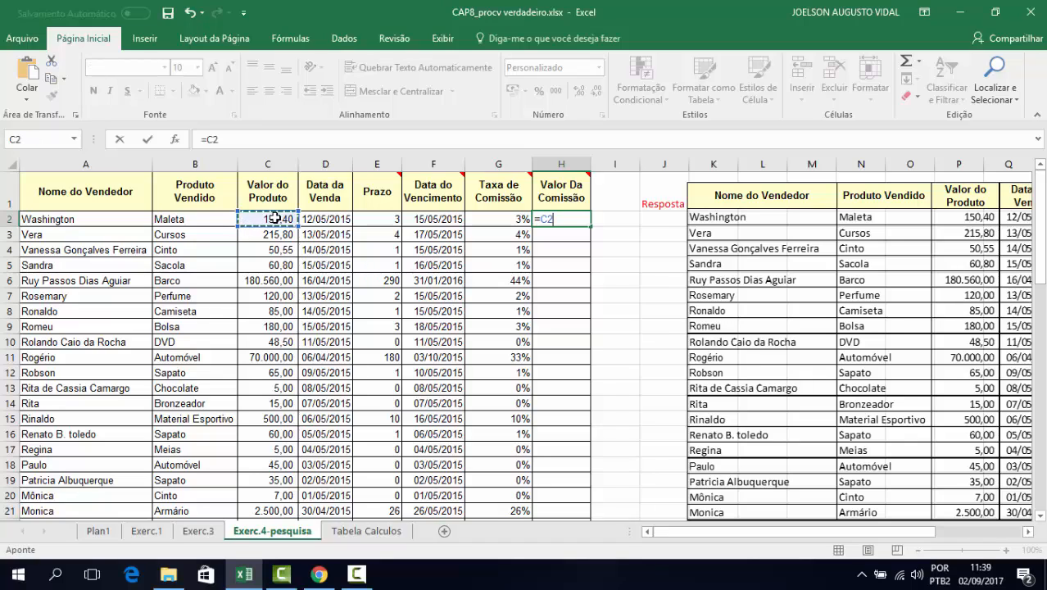
text(+)
click(267, 219)
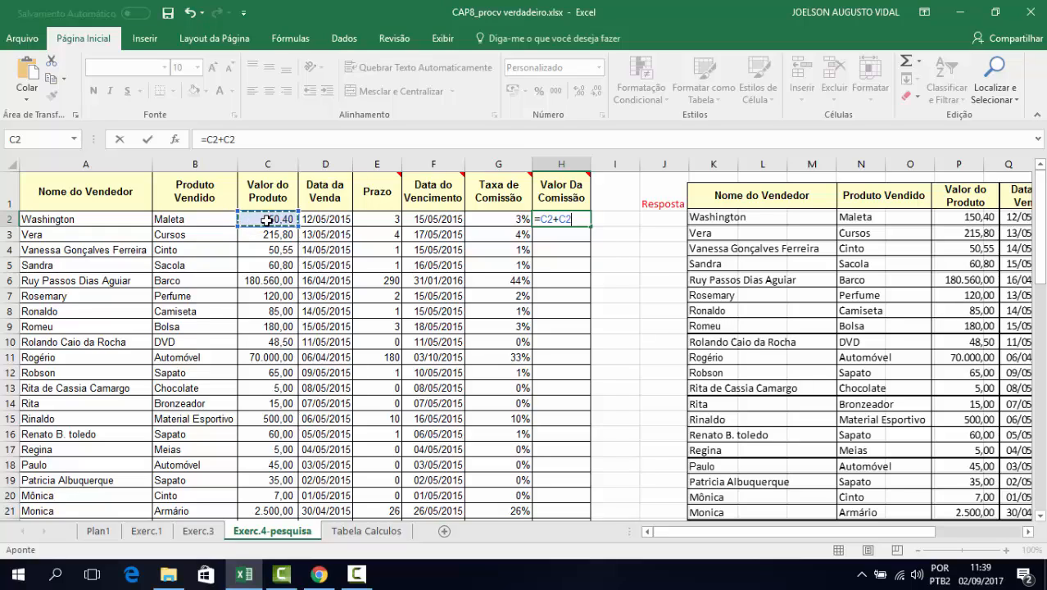
text(*)
click(488, 219)
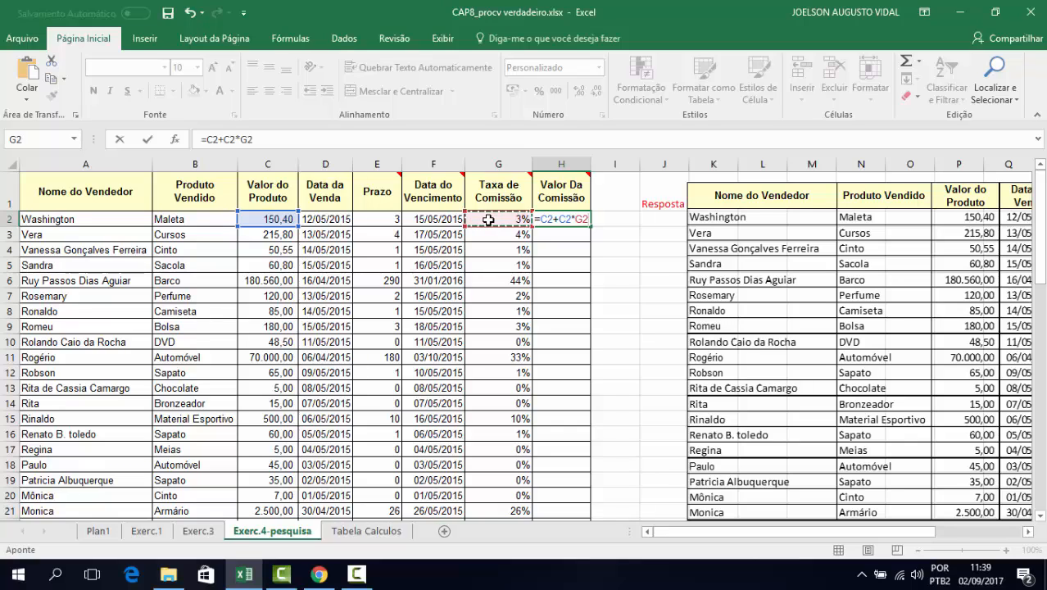
key(Return)
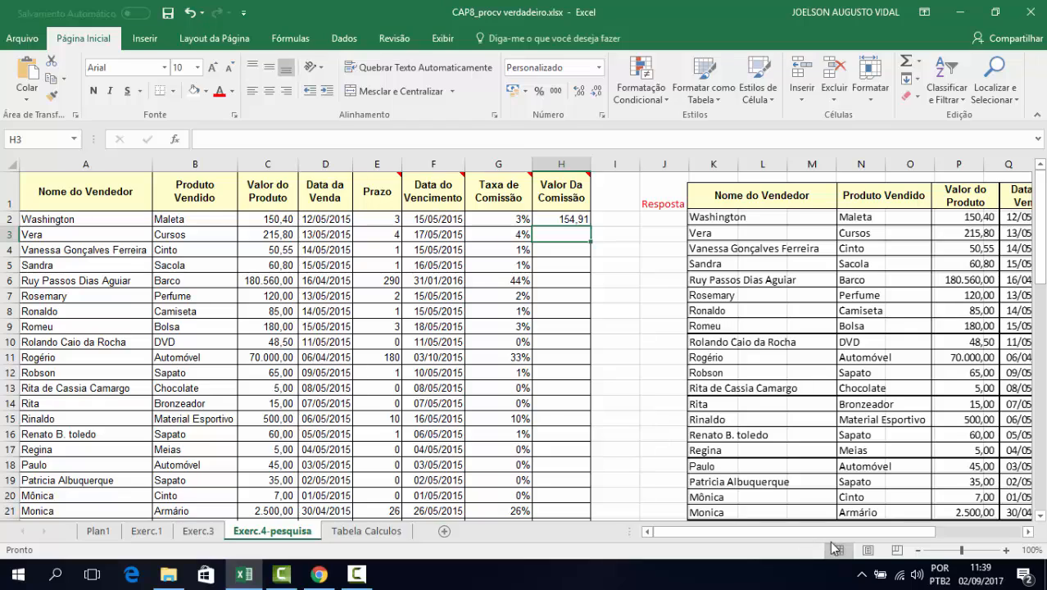
- Compare H2 with the Resposta table's Valor Da Comissão and fill the formula down the column
drag(835, 535, 897, 535)
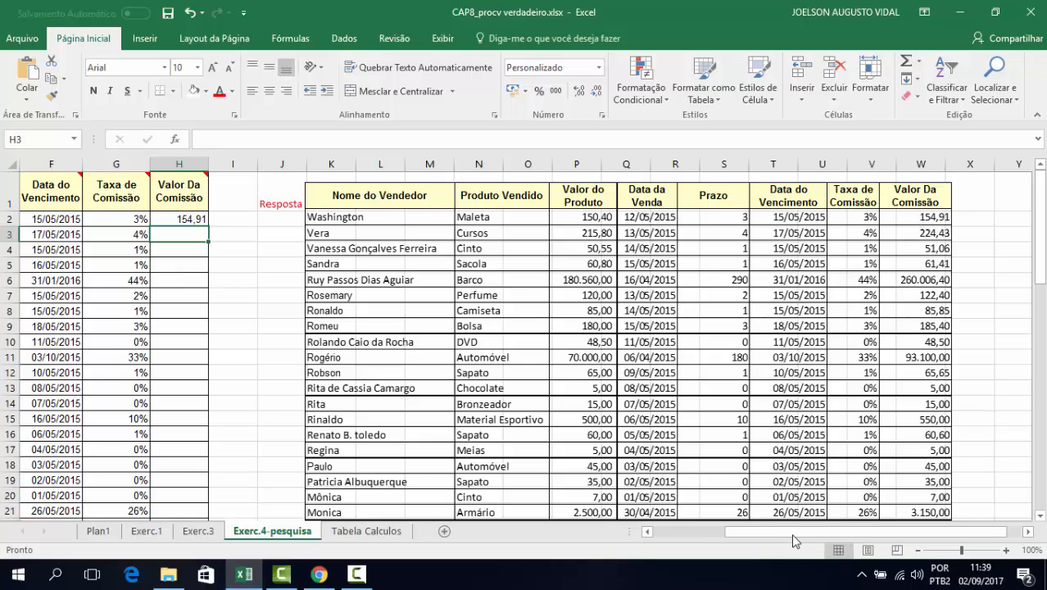
drag(732, 533, 665, 533)
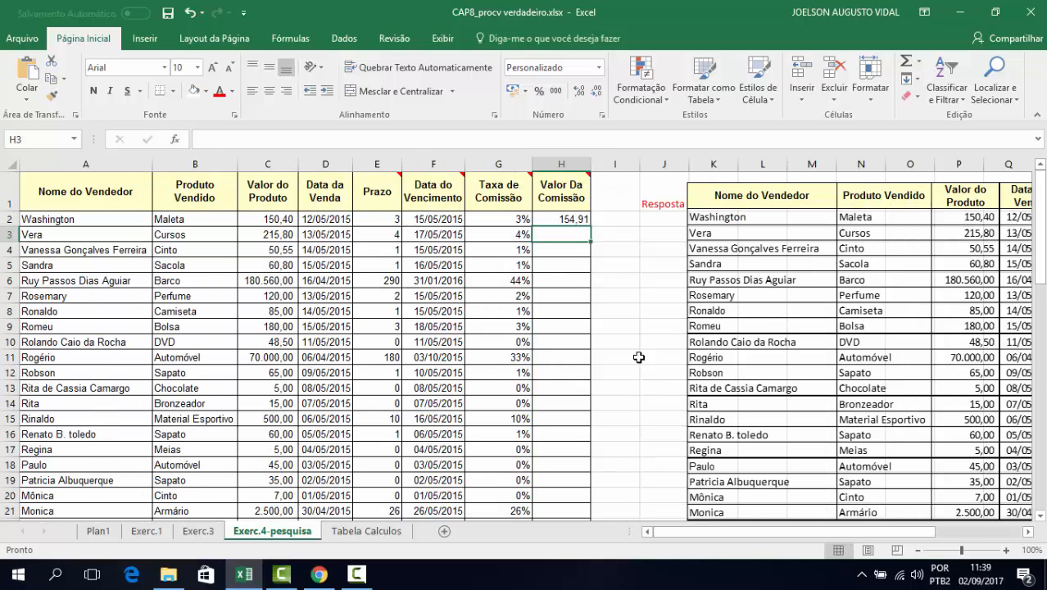
click(541, 218)
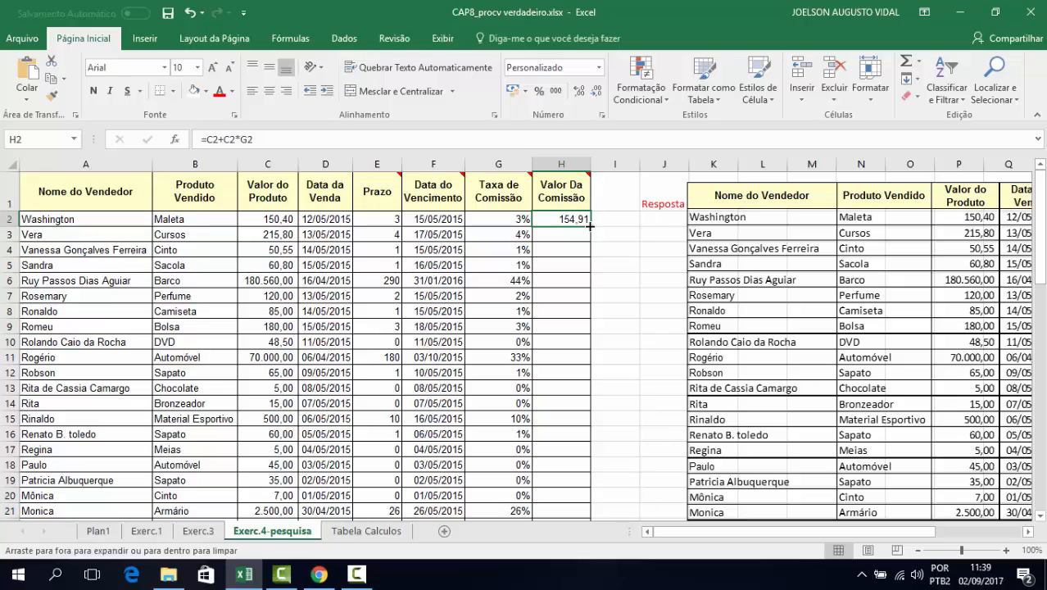
double_click(587, 224)
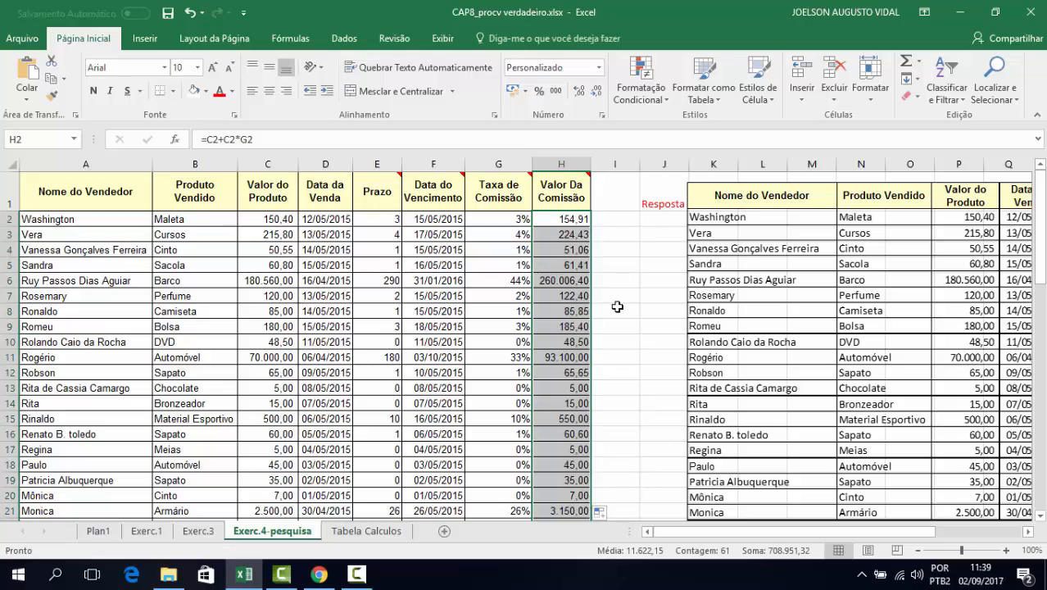
- Review the filled Valor Da Comissão column to its end and inspect the Valor do Produto in C6
scroll(627, 353, down, 13)
scroll(631, 353, up, 9)
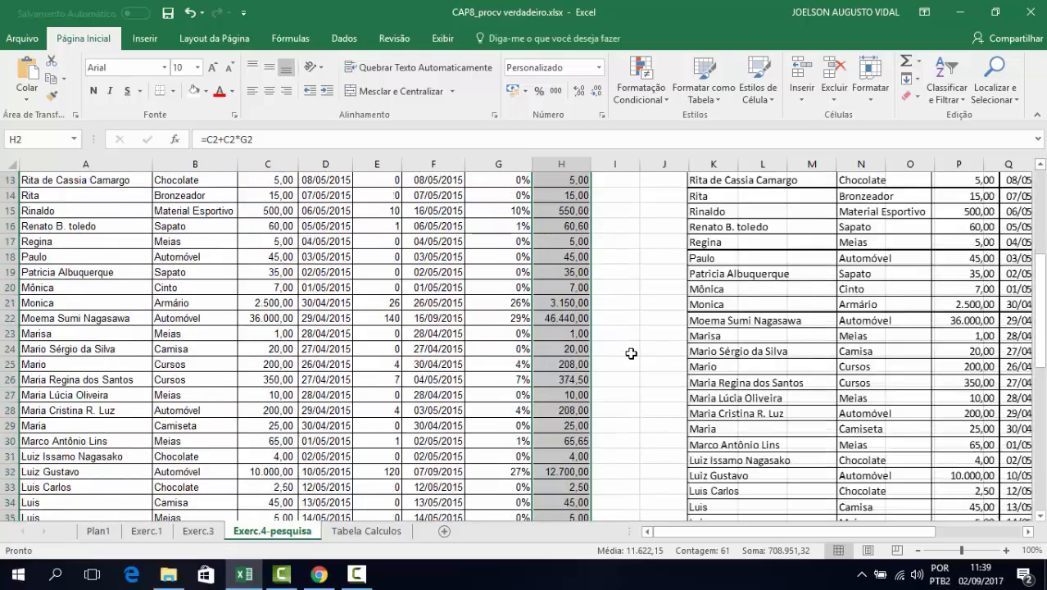
scroll(631, 353, up, 4)
key(Down)
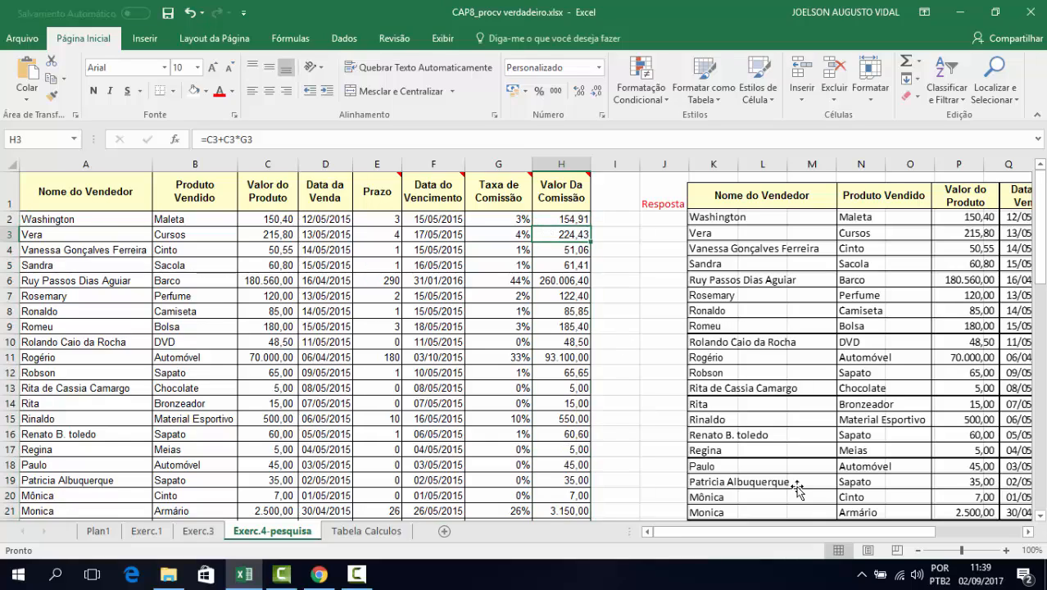
drag(848, 528, 802, 545)
click(276, 282)
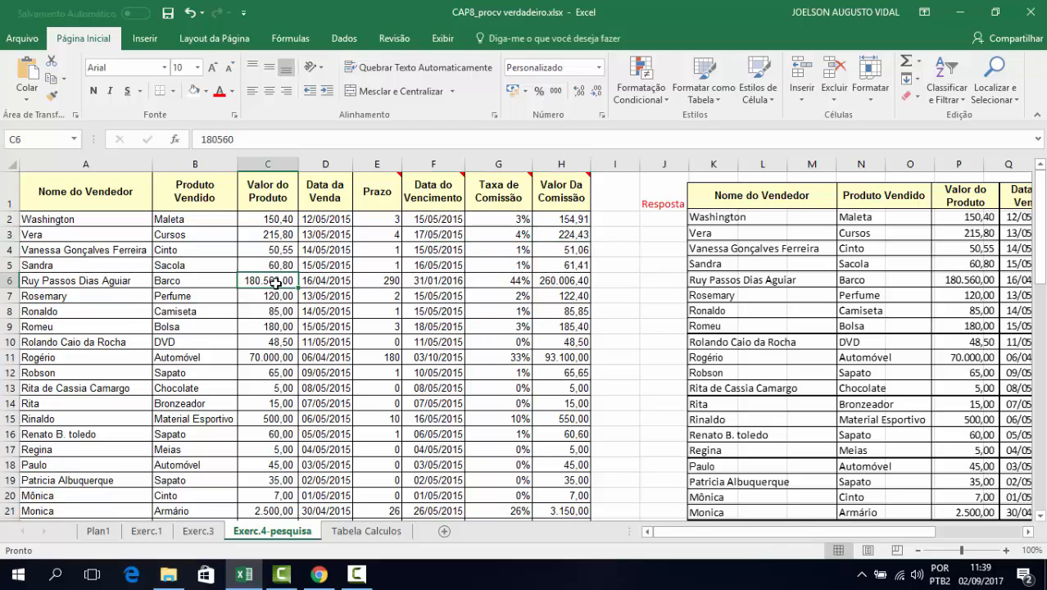
- Inspect the Valor Da Comissão formula in H6 and review the column down to its last row
click(555, 282)
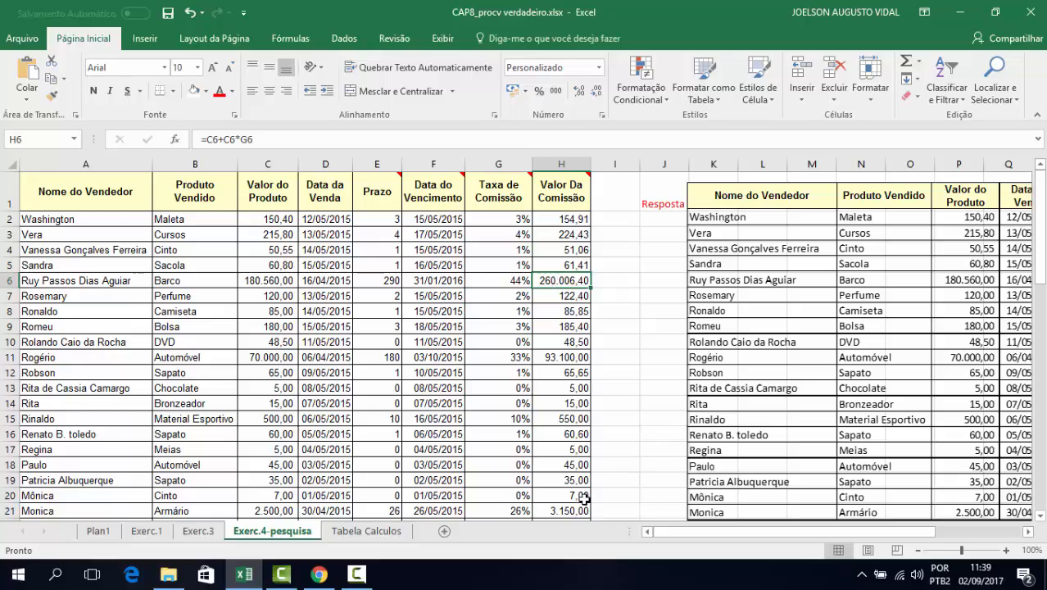
scroll(579, 496, down, 18)
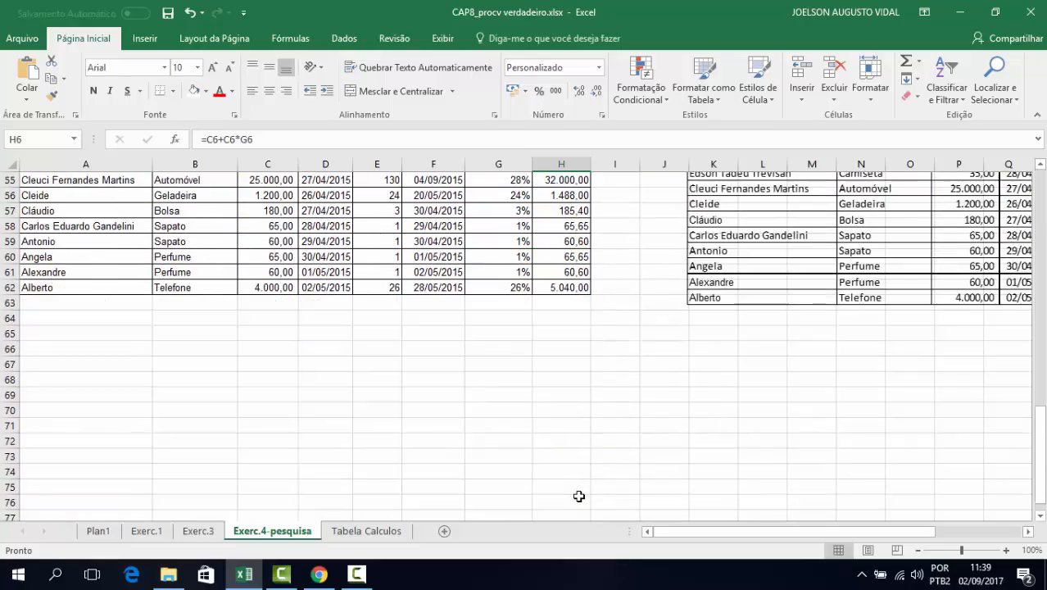
scroll(570, 488, up, 18)
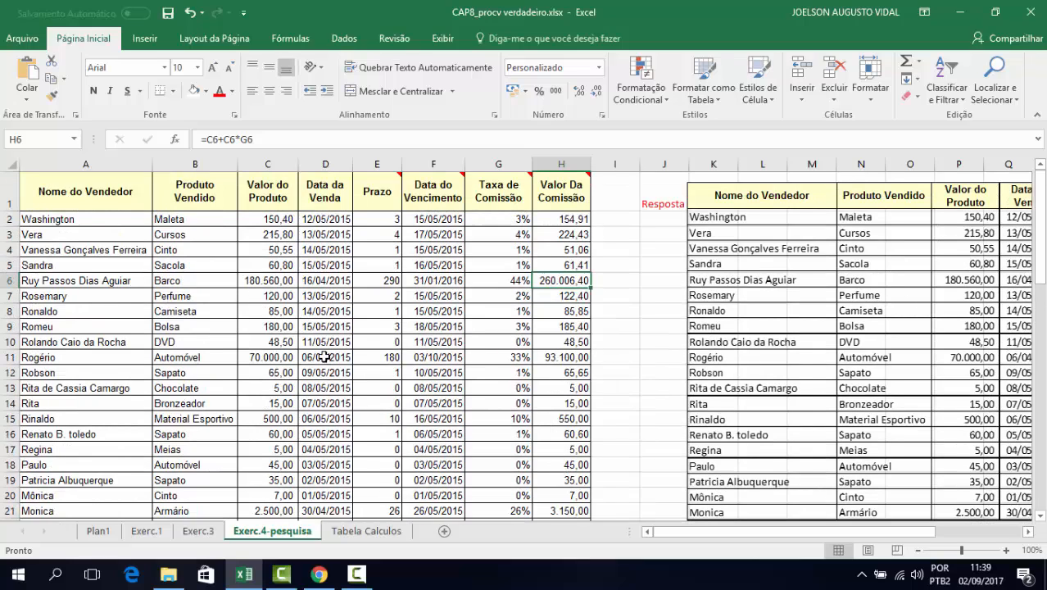
- Examine the Taxa de Comissão formula in G2 against the Valor, Prazo and Taxa columns of Tabela Calculos
click(367, 531)
drag(1038, 405, 1039, 189)
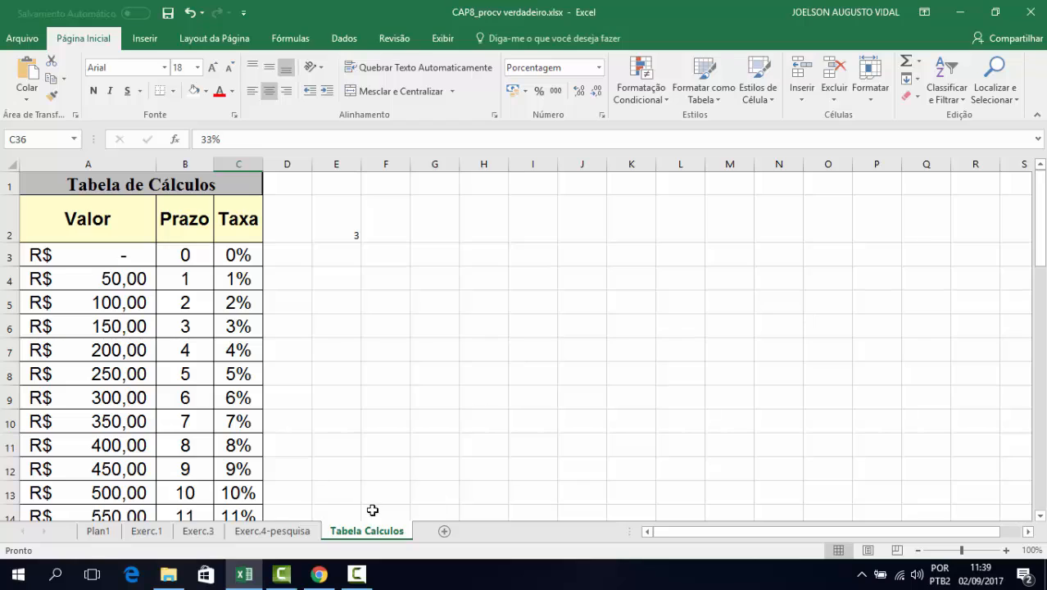
click(261, 532)
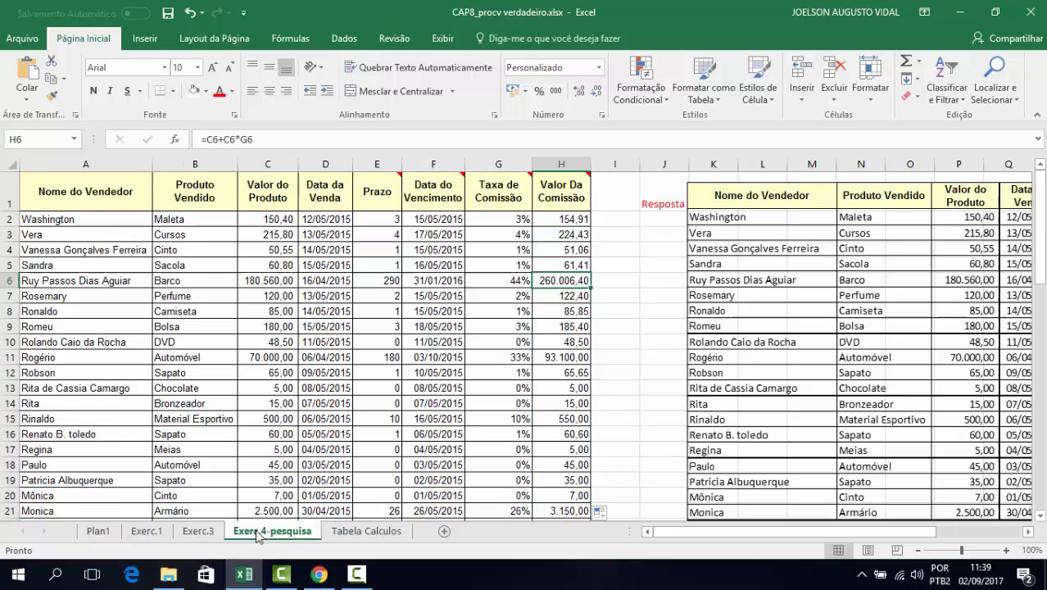
click(509, 223)
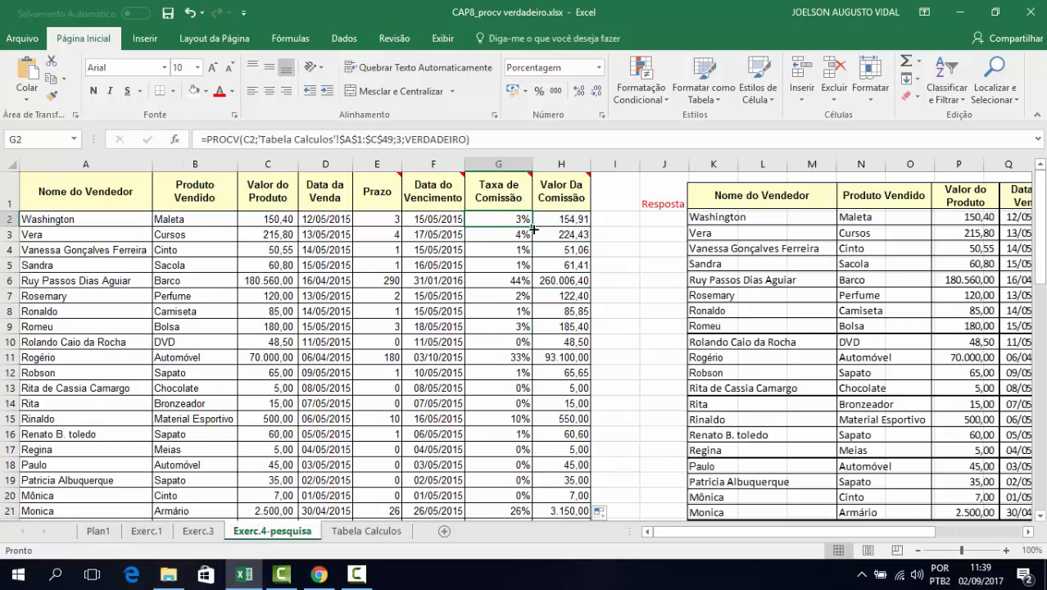
click(369, 534)
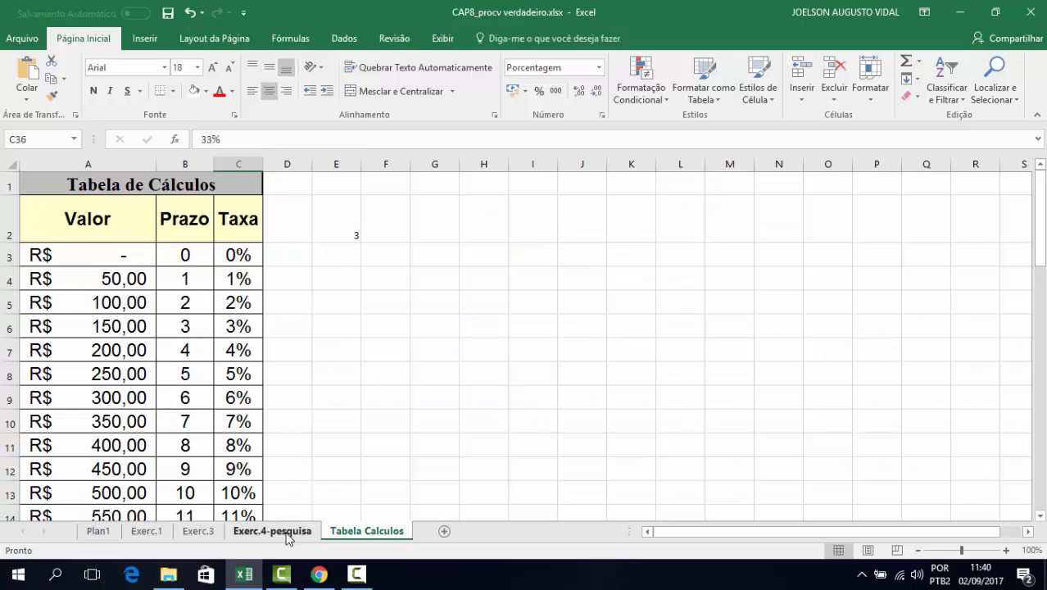
click(274, 533)
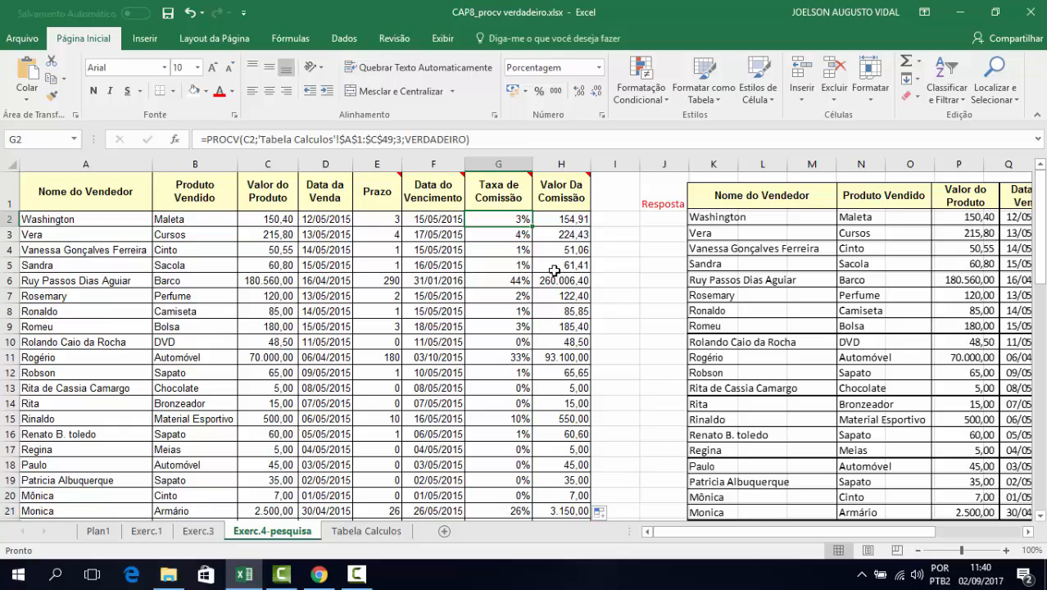
mouse_move(497, 212)
click(384, 532)
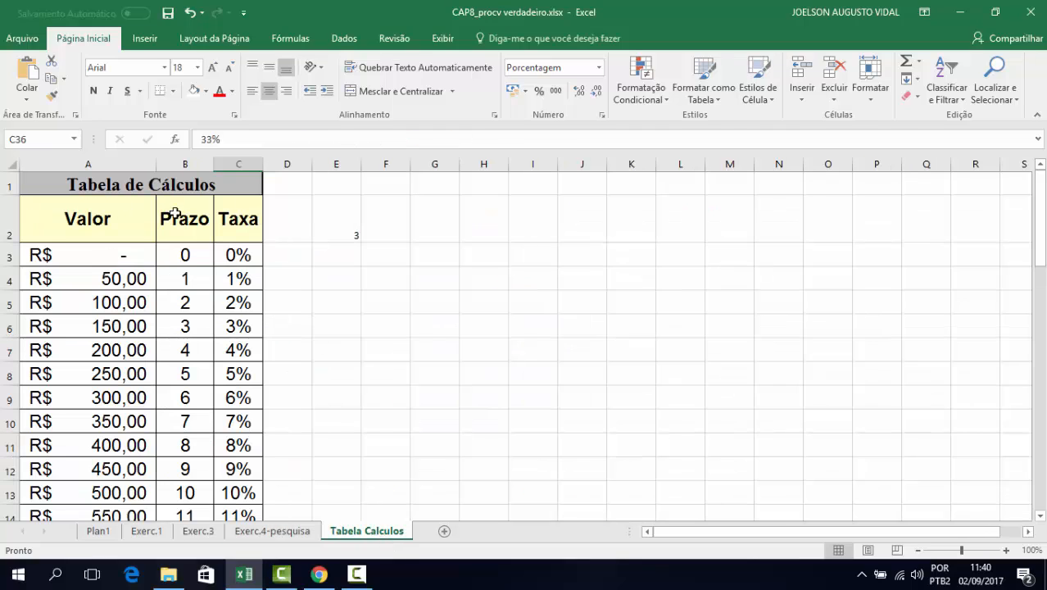
click(273, 531)
- Compare the Valor Da Comissão formula in H2 with the PROCV formula in G2 and its source table in Tabela Calculos
click(575, 219)
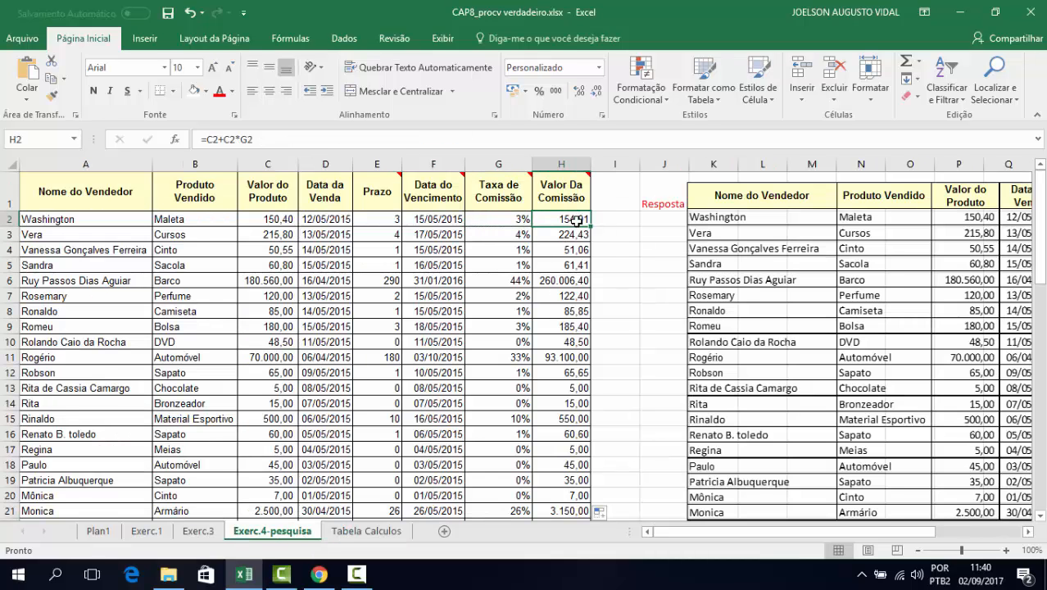
click(608, 219)
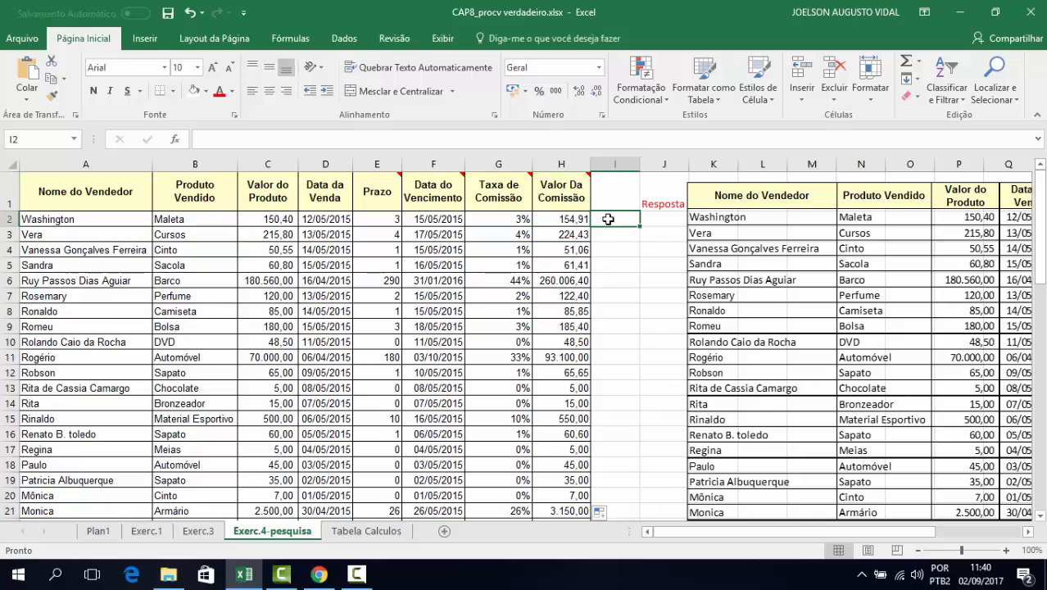
click(518, 219)
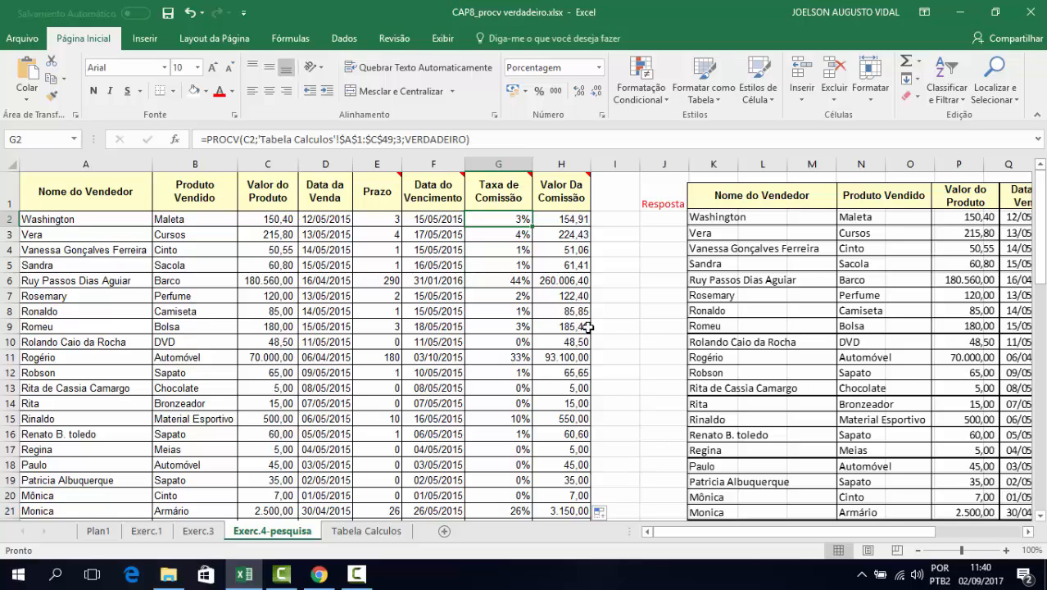
click(358, 533)
click(274, 530)
click(571, 217)
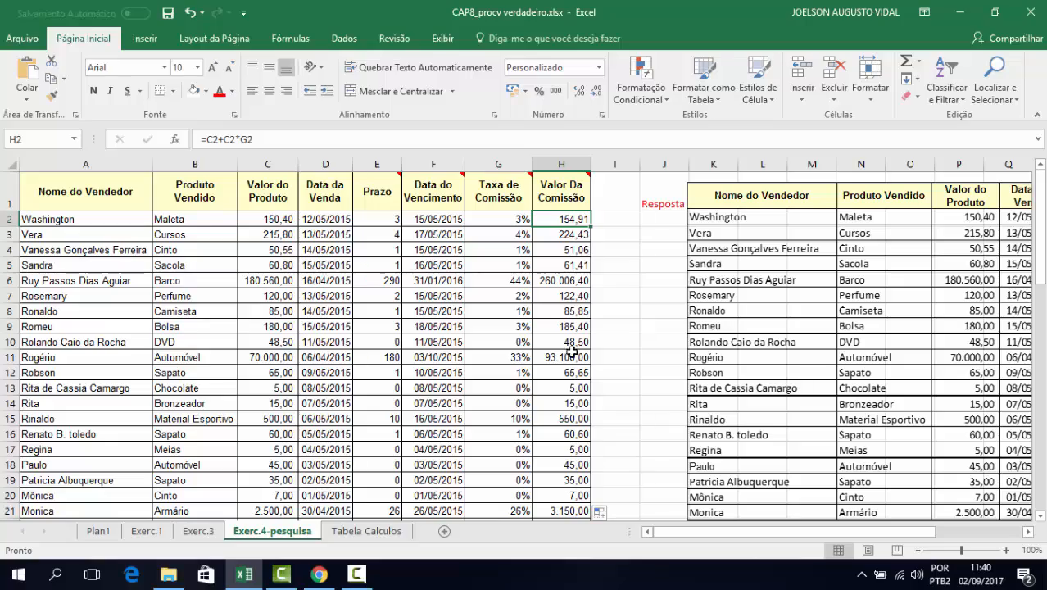
- Review the filled Prazo, Data do Vencimento, Taxa de Comissão and Valor Da Comissão columns from the first row to the last
scroll(555, 492, down, 18)
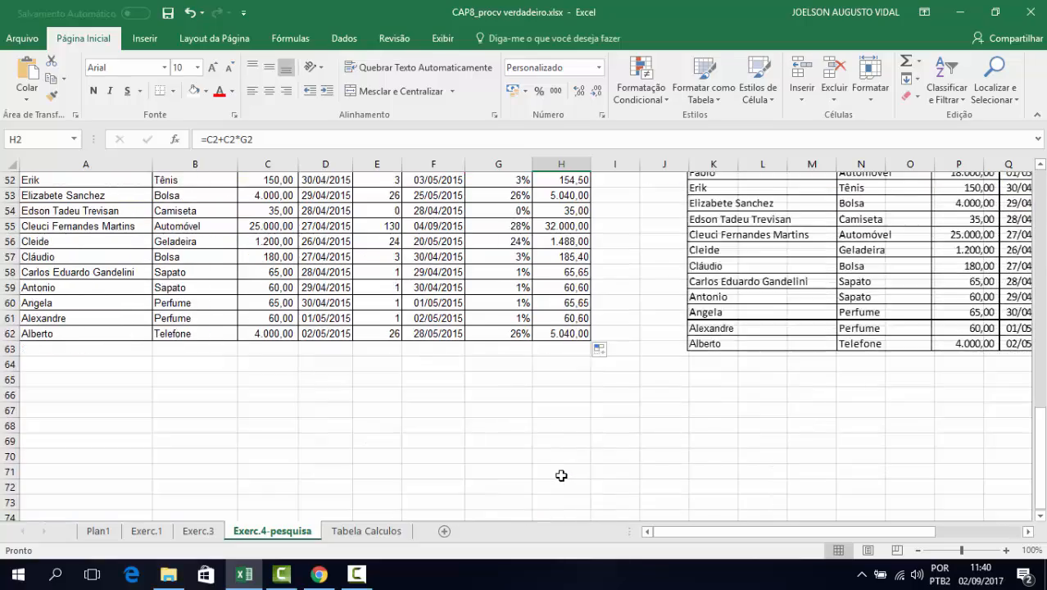
scroll(557, 459, up, 18)
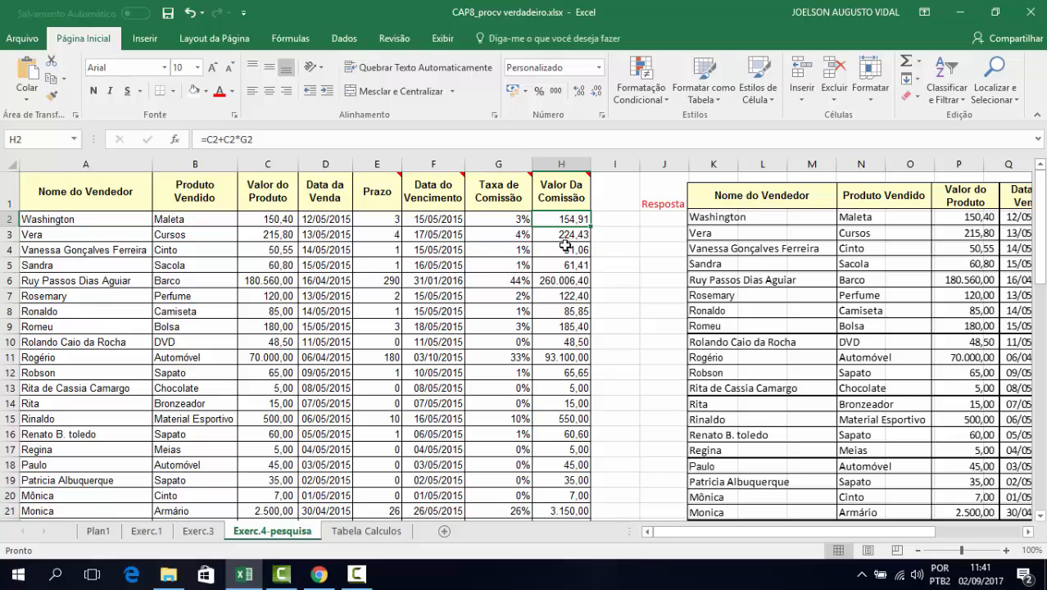
scroll(556, 326, down, 10)
scroll(557, 326, up, 10)
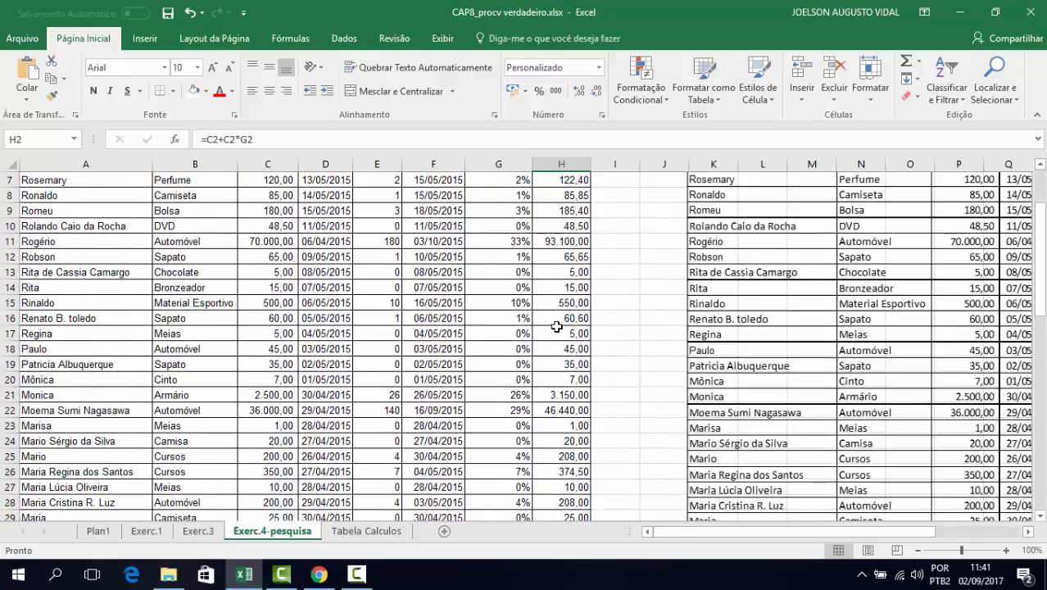
scroll(352, 303, down, 19)
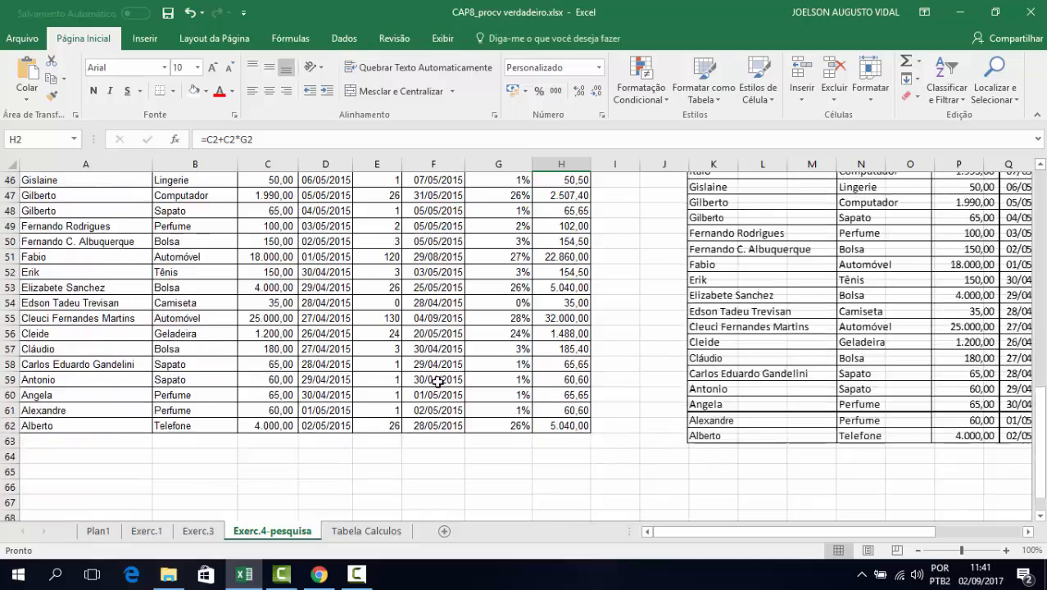
scroll(438, 382, up, 19)
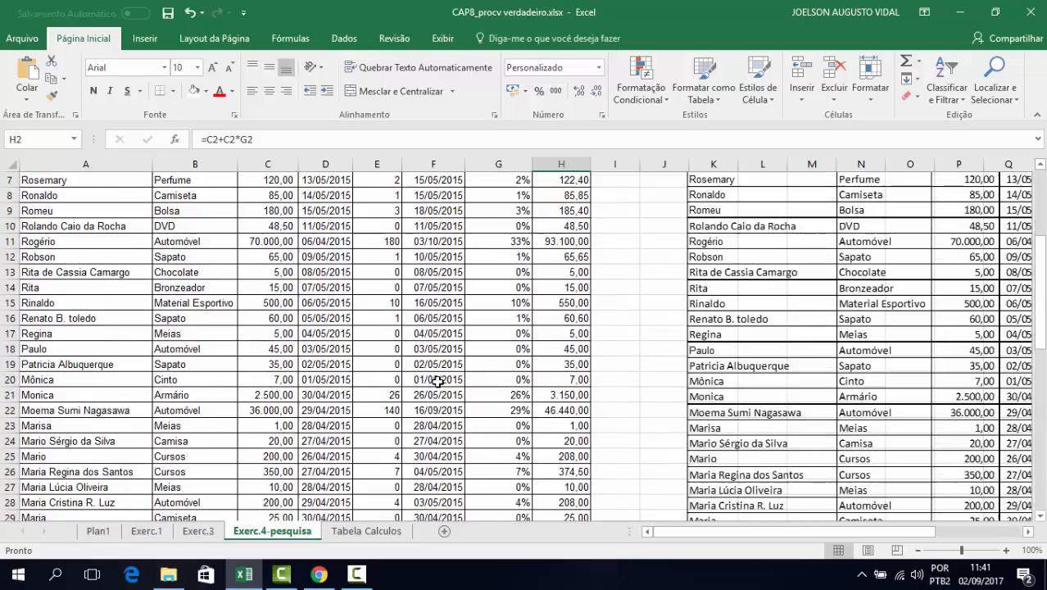
scroll(418, 286, down, 17)
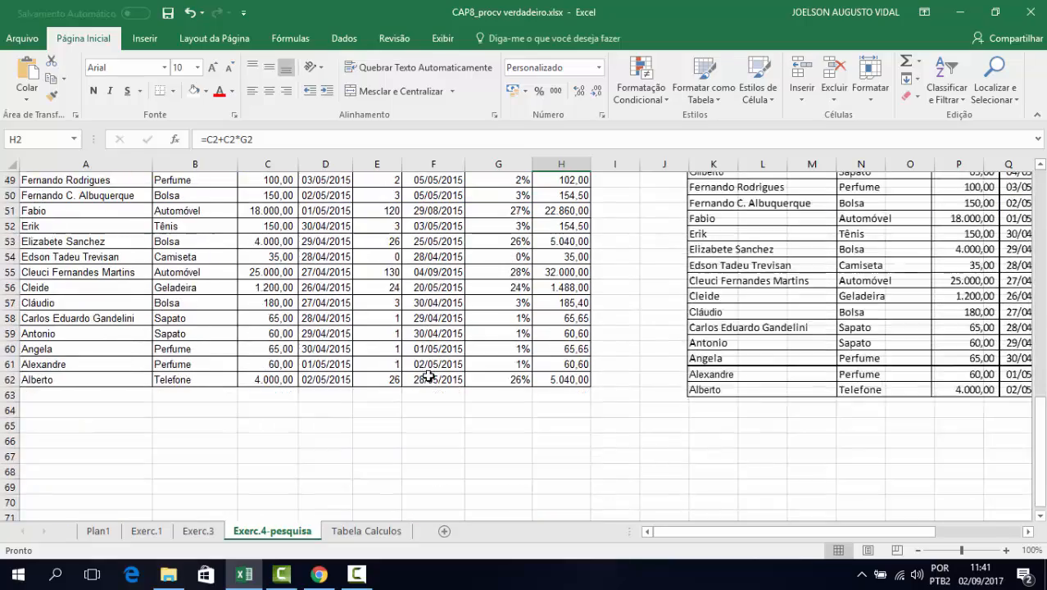
scroll(533, 441, up, 17)
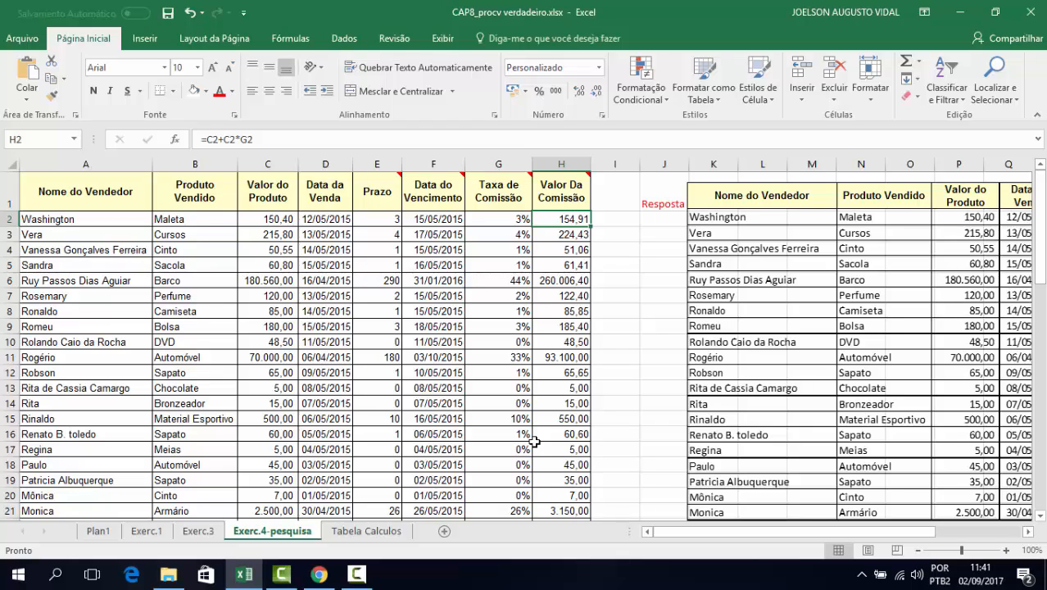
- Review Tabela Calculos from its first to its last row and return to Exerc.4-pesquisa
click(368, 531)
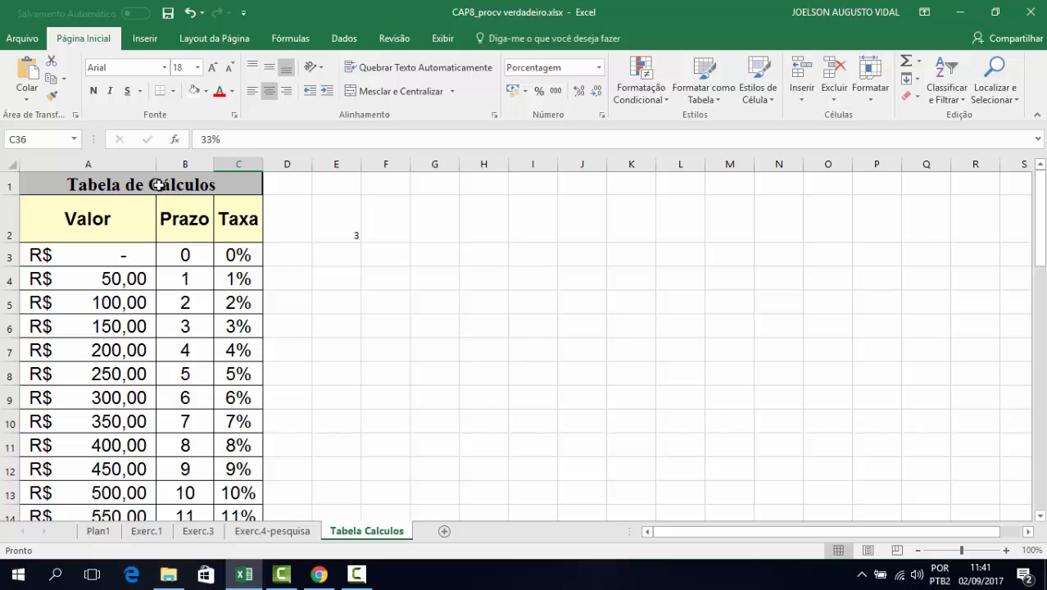
scroll(241, 367, down, 7)
scroll(259, 374, up, 6)
scroll(259, 374, up, 1)
scroll(269, 378, down, 19)
scroll(263, 381, up, 19)
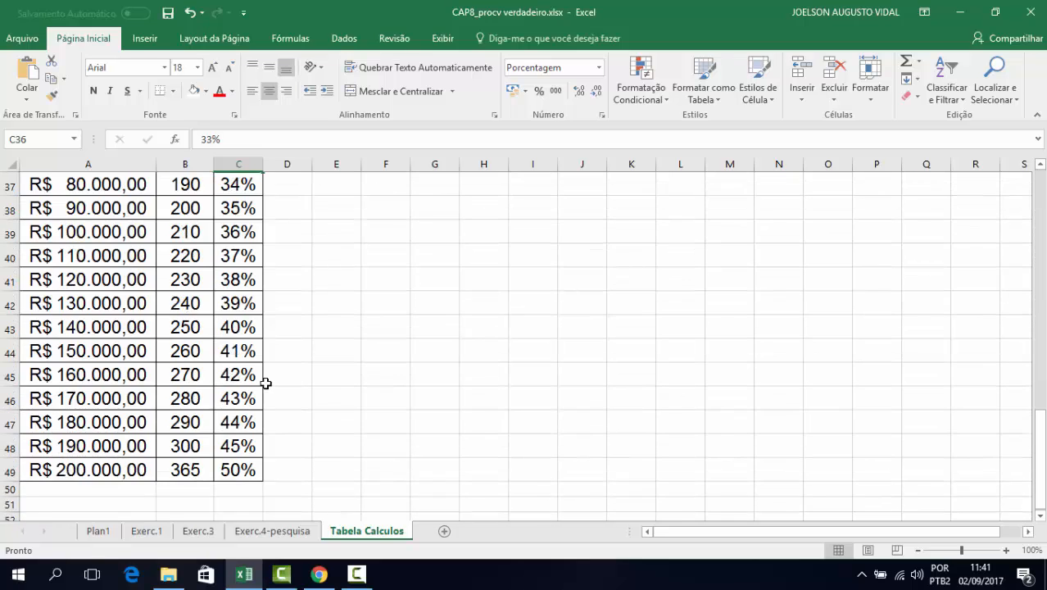
click(284, 531)
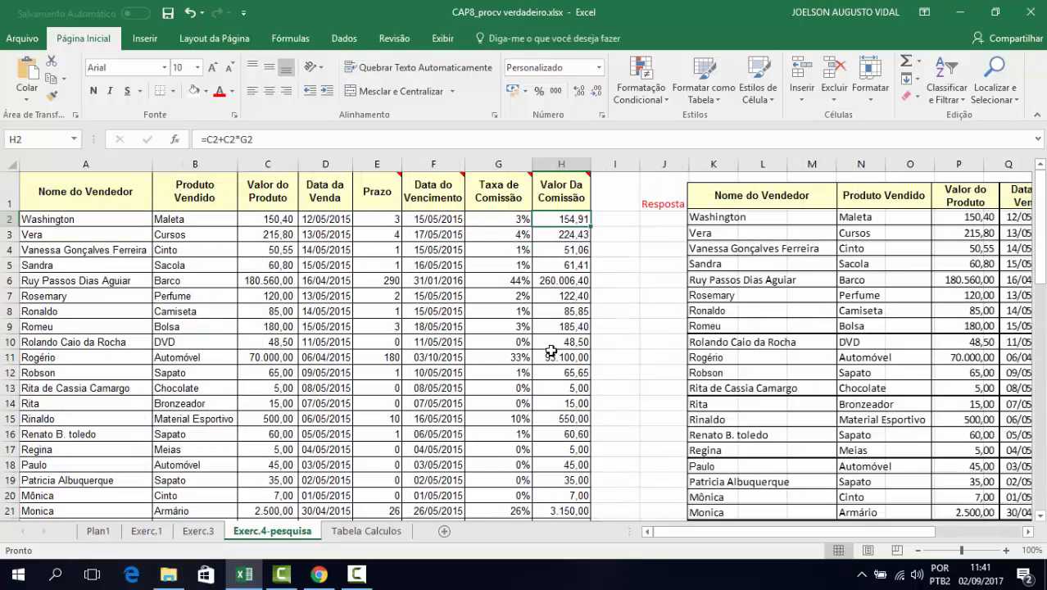
scroll(535, 331, down, 14)
scroll(534, 331, up, 14)
mouse_move(358, 576)
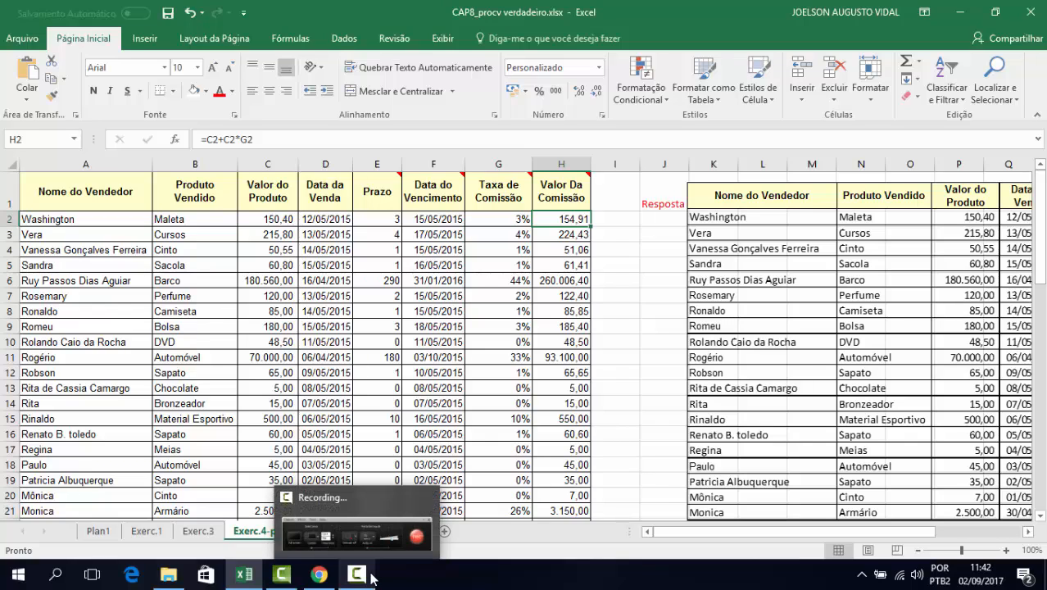
click(363, 578)
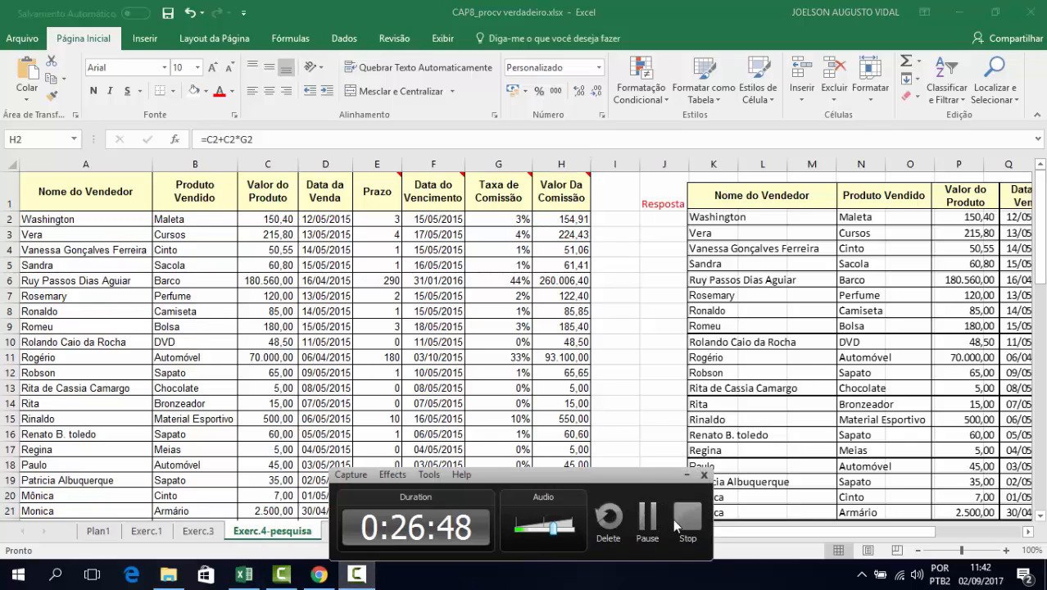